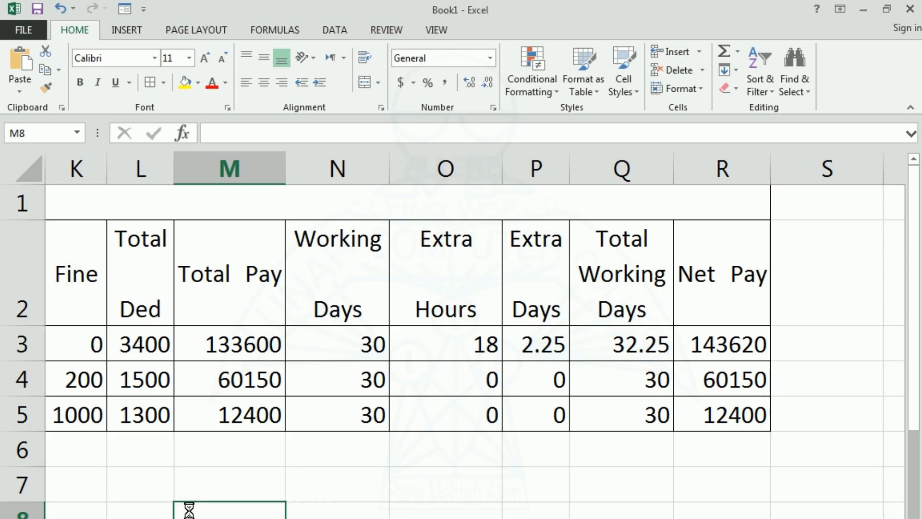
pyautogui.press('Left')
pyautogui.press('Home')
pyautogui.press('Up')
pyautogui.press('Up')
pyautogui.press('Up')
pyautogui.press('Up')
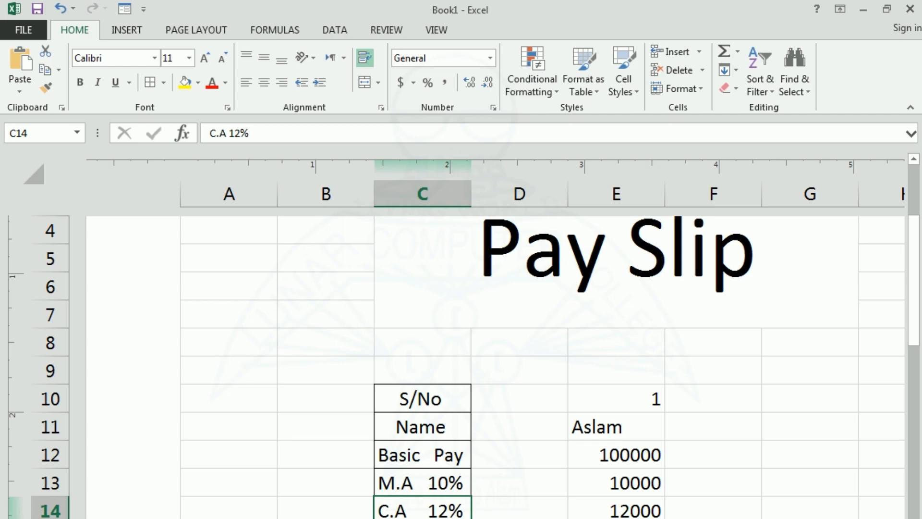
# Step: Set the S/No in E10 of the Pay Slip sheet to 2
pyautogui.click(603, 408)
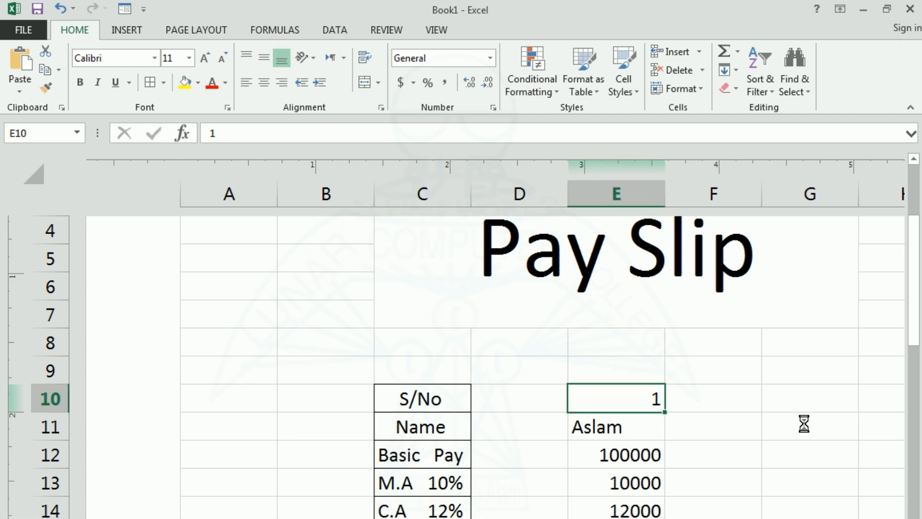
pyautogui.press('Down')
pyautogui.press('Up')
pyautogui.press('Down')
pyautogui.press('Up')
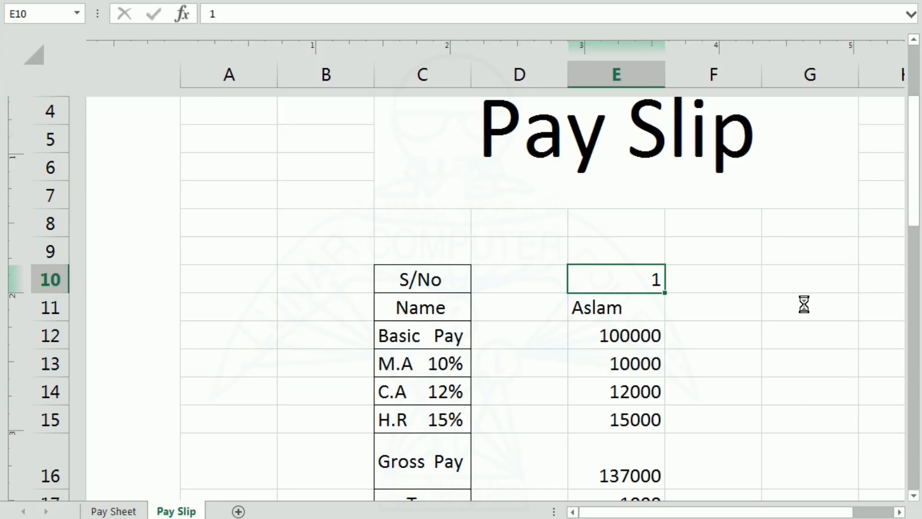
pyautogui.write('2')
pyautogui.press('Return')
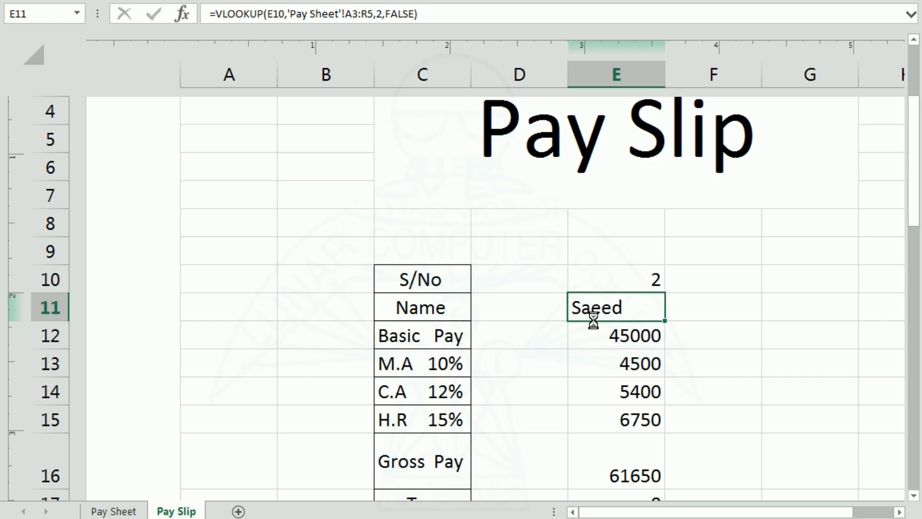
# Step: Examine the row of serial number 2 on the Pay Sheet, from Basic Pay through to Net Pay
pyautogui.click(115, 509)
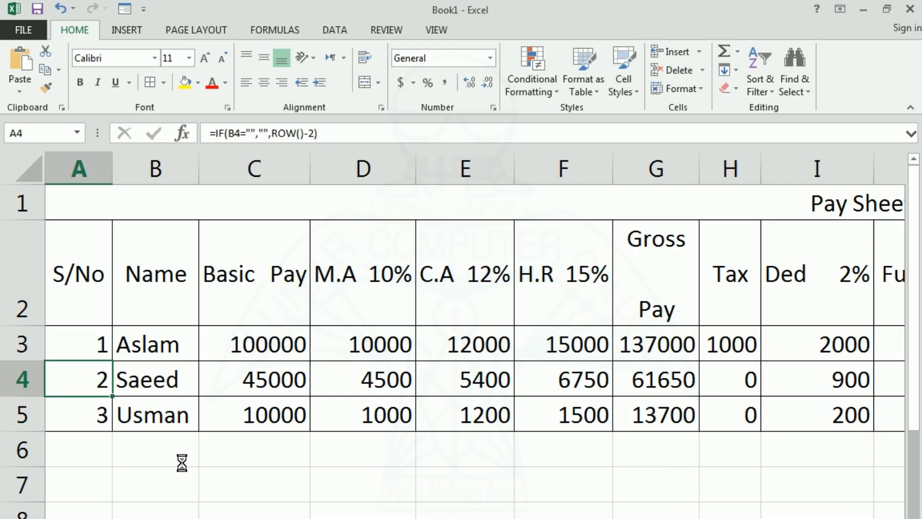
pyautogui.click(249, 372)
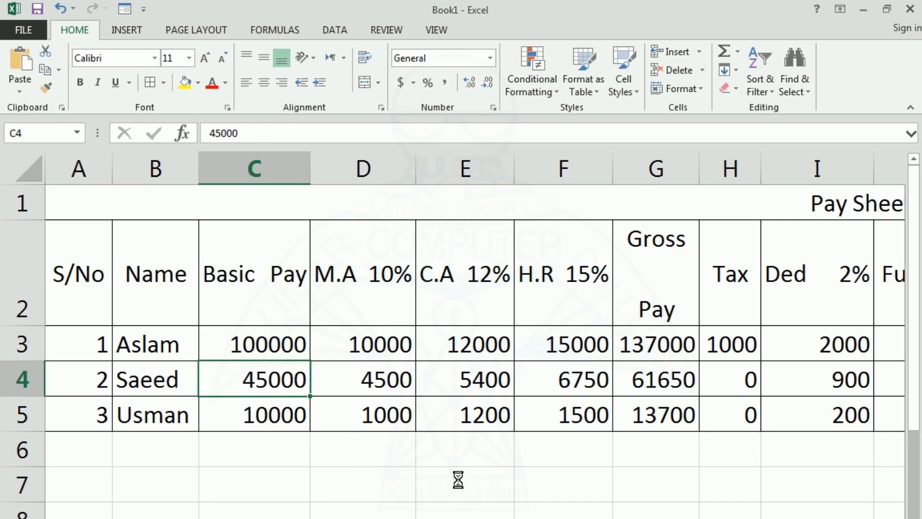
pyautogui.press('Right')
pyautogui.press('Right')
pyautogui.press('Right')
pyautogui.press('Right')
pyautogui.press('Right')
pyautogui.press('Right')
pyautogui.press('Right')
pyautogui.press('Right')
pyautogui.press('Right')
pyautogui.press('Right')
pyautogui.press('Right')
pyautogui.press('Right')
pyautogui.press('Right')
pyautogui.press('Right')
pyautogui.press('Right')
pyautogui.press('Right')
pyautogui.press('Left')
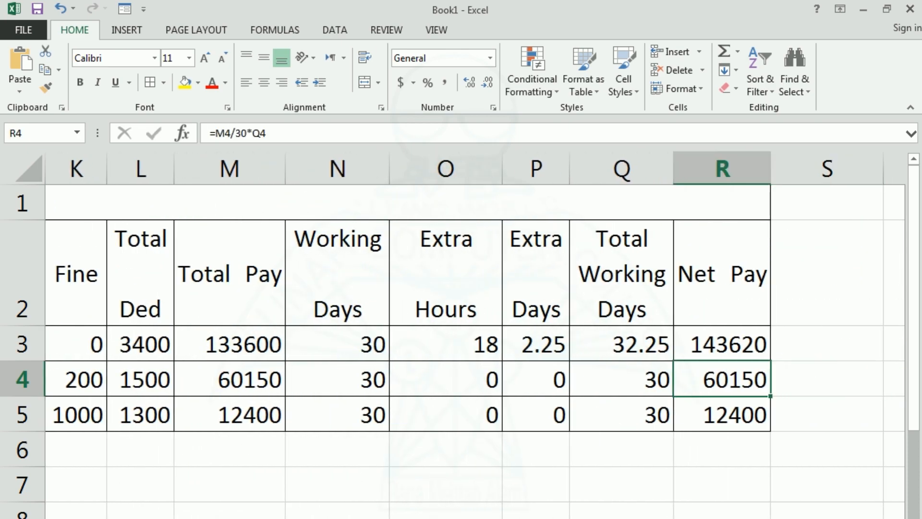
# Step: Compare the Basic Pay, deductions and Net Pay on the Pay Slip sheet with that Pay Sheet row
pyautogui.click(216, 518)
pyautogui.click(616, 455)
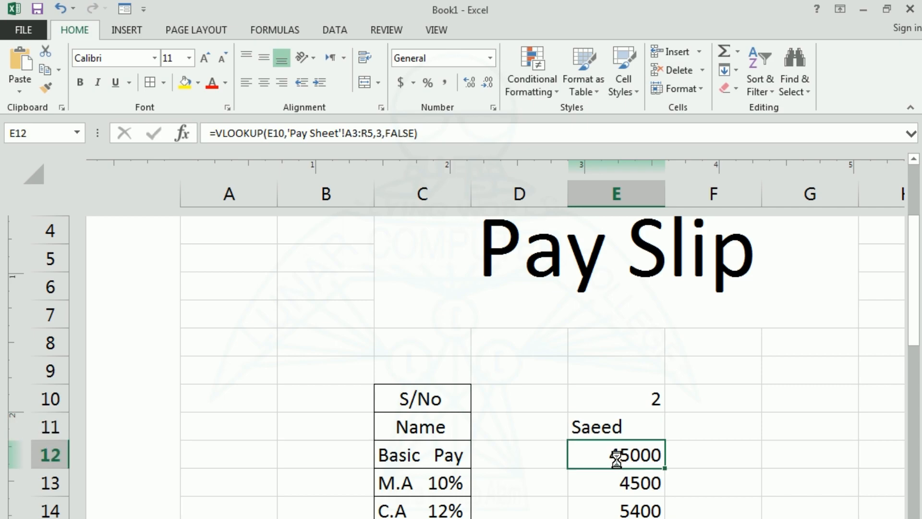
pyautogui.scroll(-7, 622, 465)
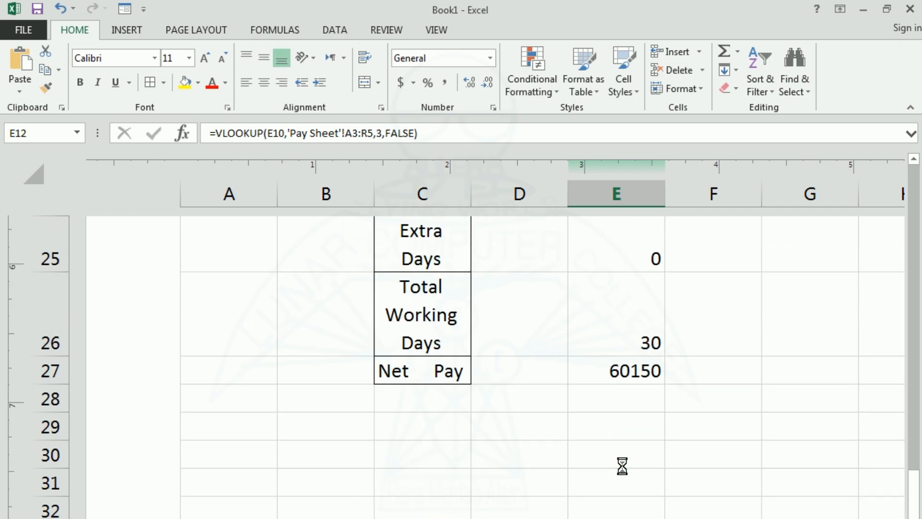
pyautogui.click(632, 379)
pyautogui.scroll(9, 631, 380)
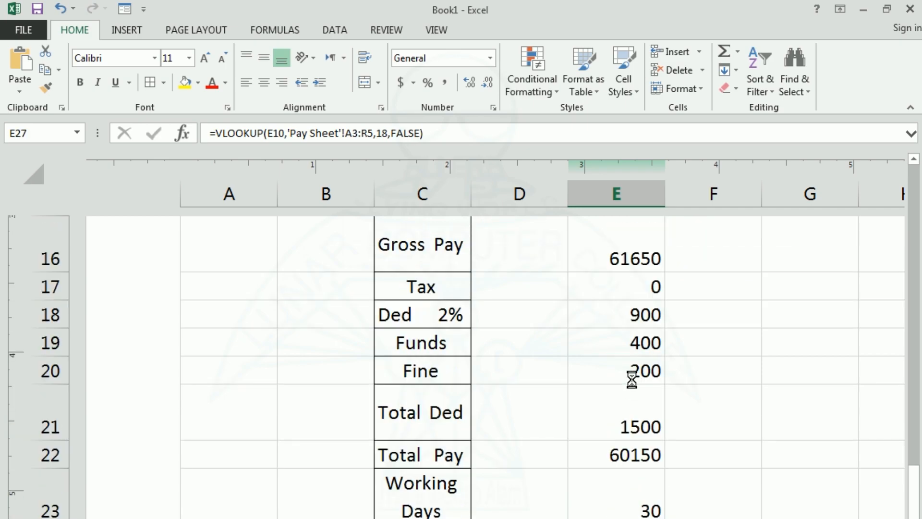
pyautogui.scroll(-3, 630, 379)
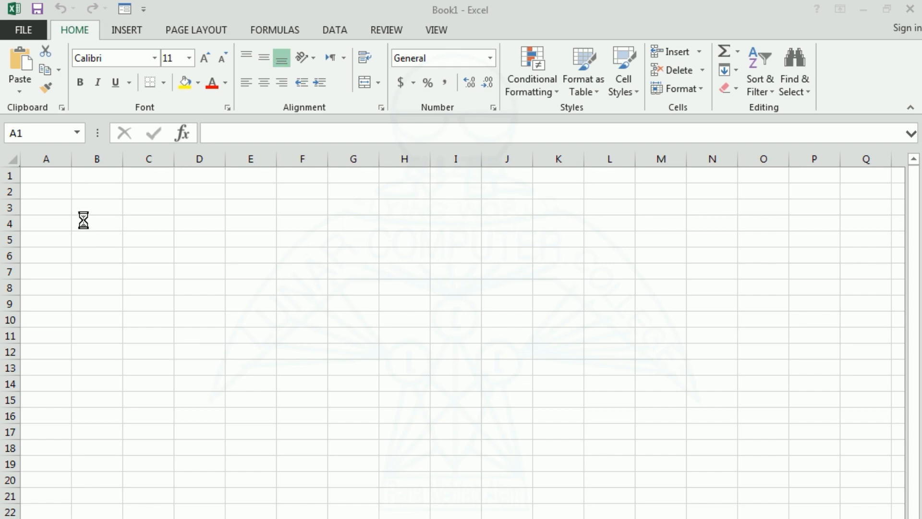
# Step: Enter the title "Pay Sheet" in cell A1 of the blank worksheet
pyautogui.click(42, 174)
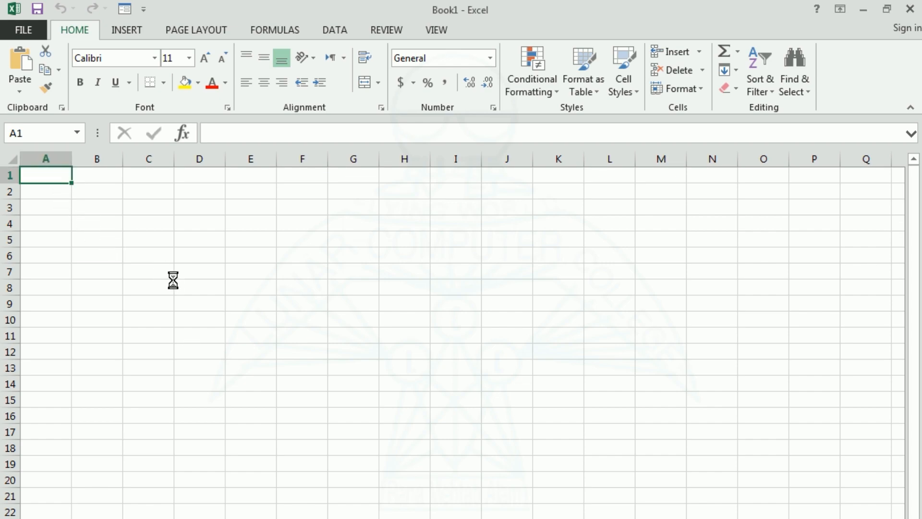
pyautogui.write('Pay')
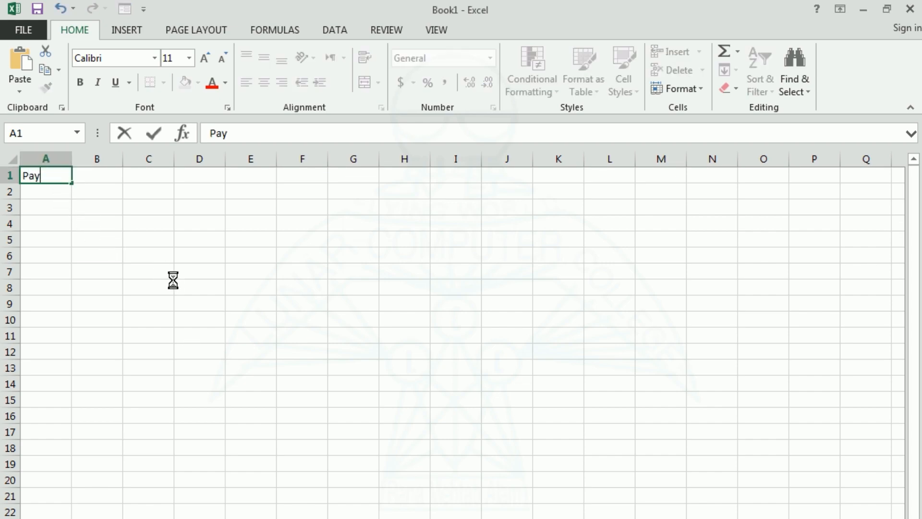
pyautogui.write(' Sheet')
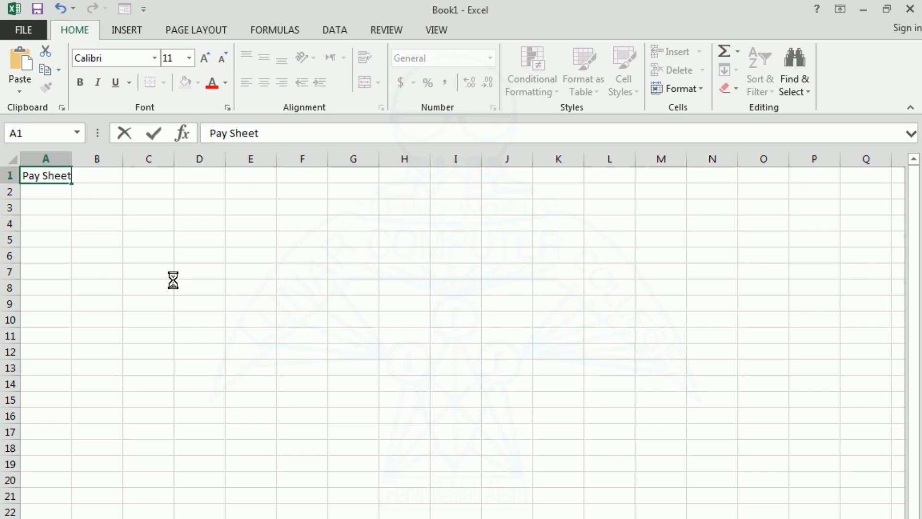
pyautogui.press('Return')
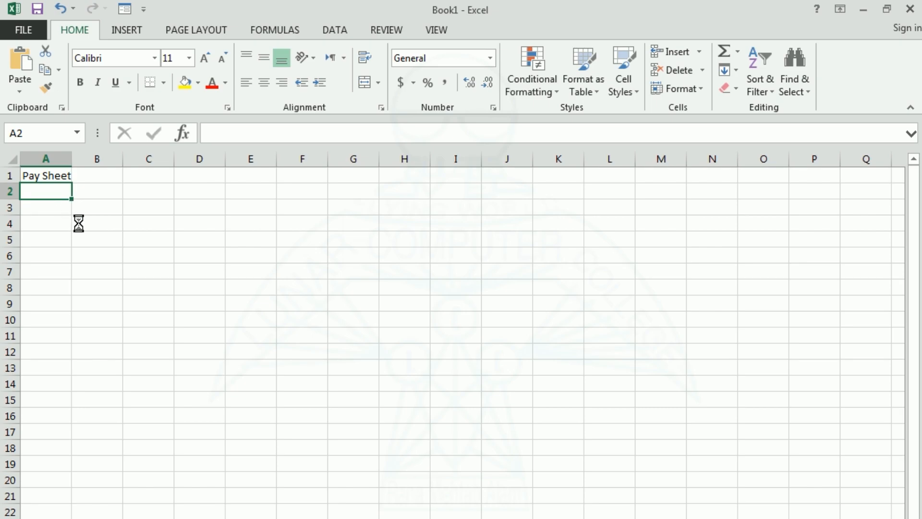
# Step: Enter the column heading "S/No" in cell A2
pyautogui.scroll(8, 81, 226)
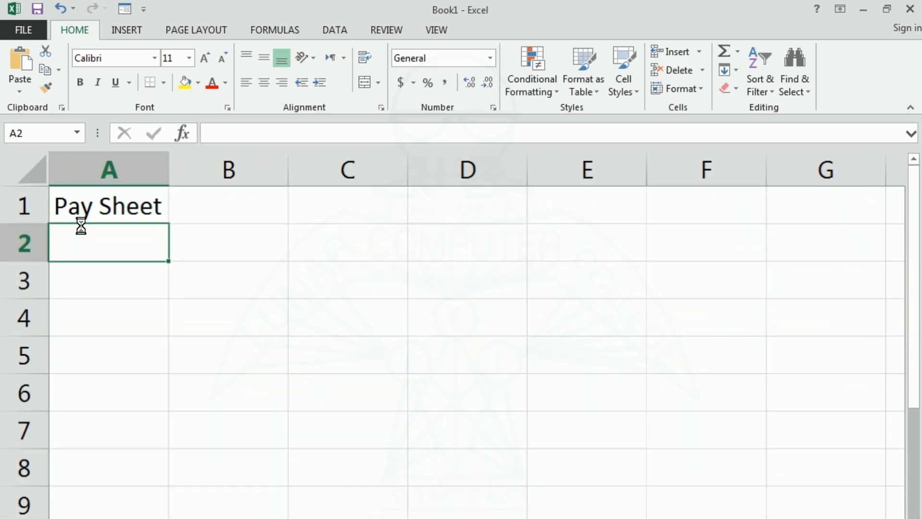
pyautogui.click(160, 323)
pyautogui.press('Down')
pyautogui.click(107, 247)
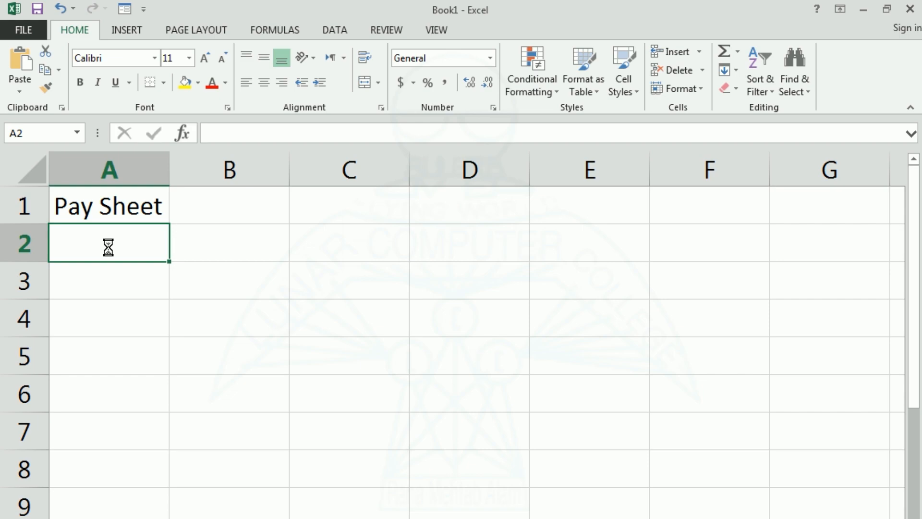
pyautogui.write('S/No')
pyautogui.press('Return')
pyautogui.press('Up')
# Step: Enter the column headings "Name" in B2 and "Basic Pay" in C2
pyautogui.press('Right')
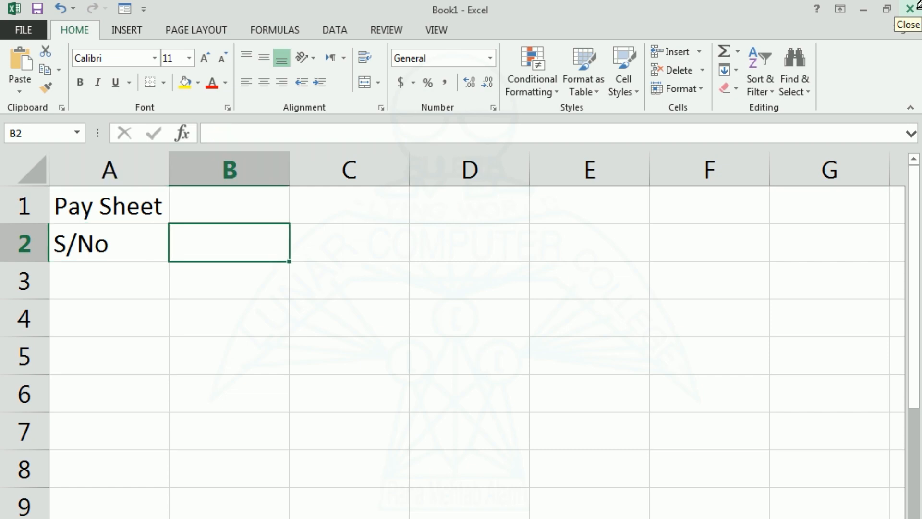
pyautogui.write('Name')
pyautogui.press('Tab')
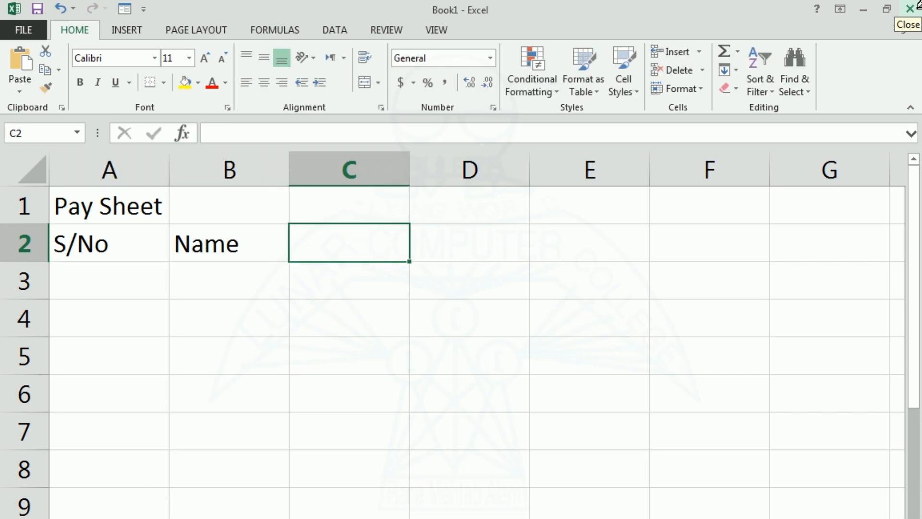
pyautogui.write('Basic')
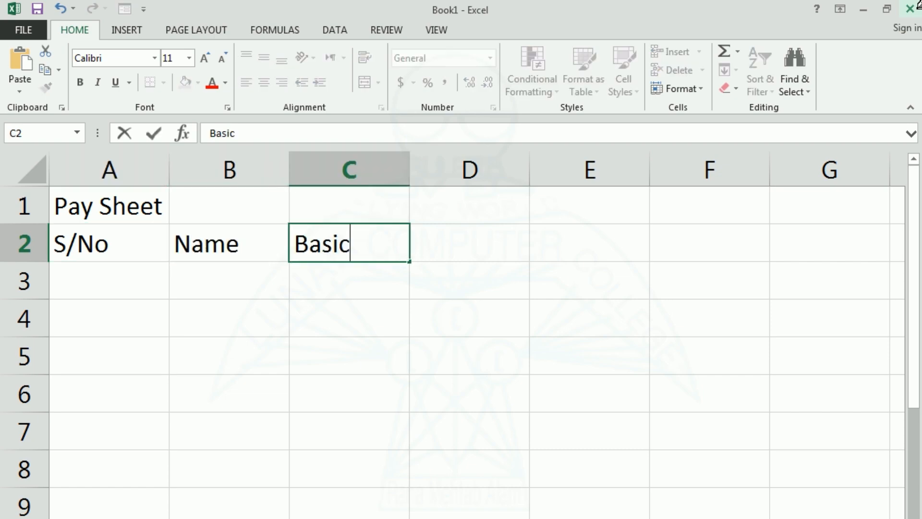
pyautogui.write(' Pay')
pyautogui.press('Return')
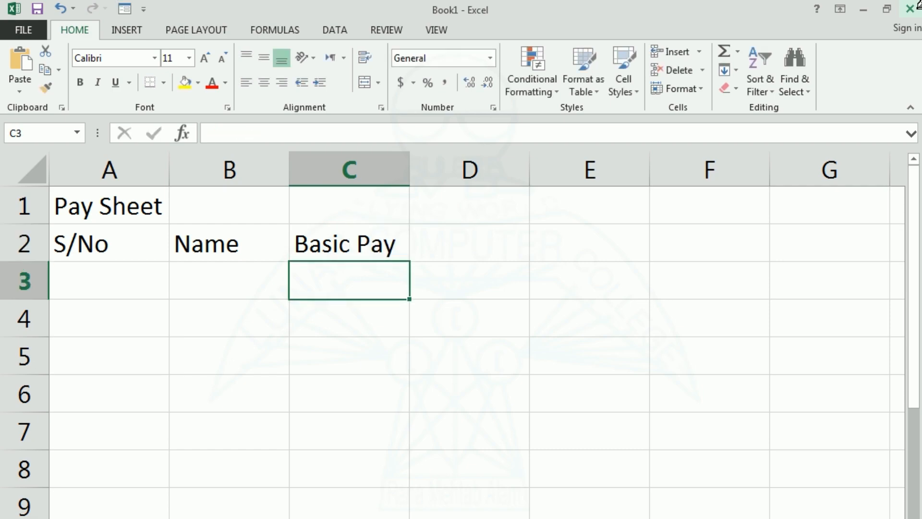
pyautogui.press('Left')
pyautogui.press('Left')
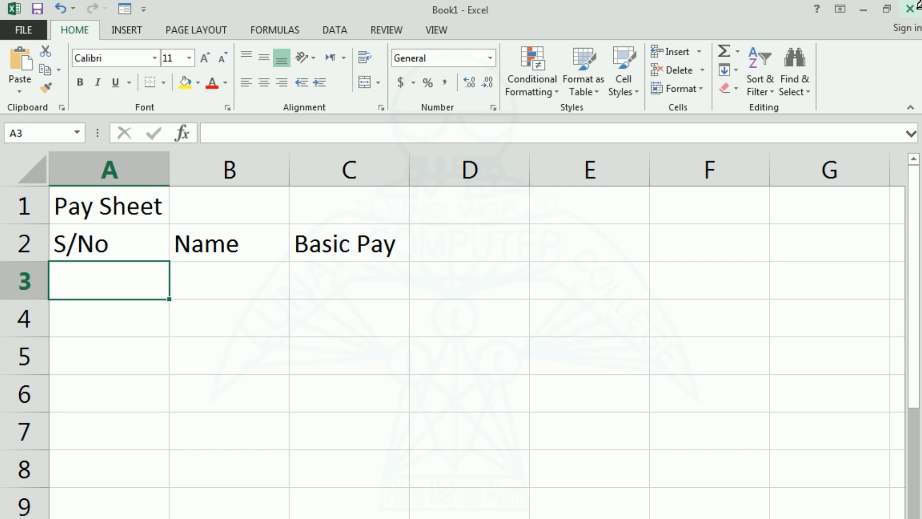
pyautogui.press('Right')
pyautogui.write('f')
pyautogui.press('BackSpace')
pyautogui.press('Left')
# Step: Enter the automatic serial number formula =IF(B3="","",ROW()-2) in cell A3
pyautogui.write('=')
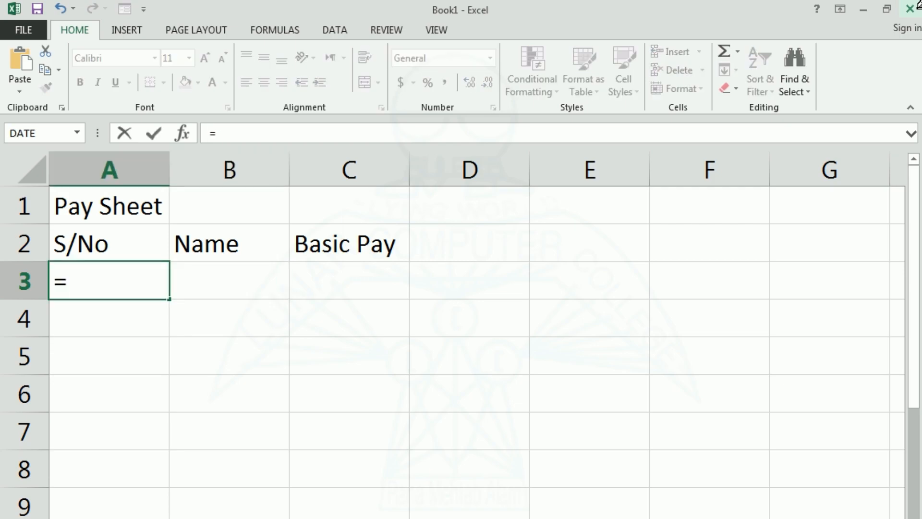
pyautogui.write('if(')
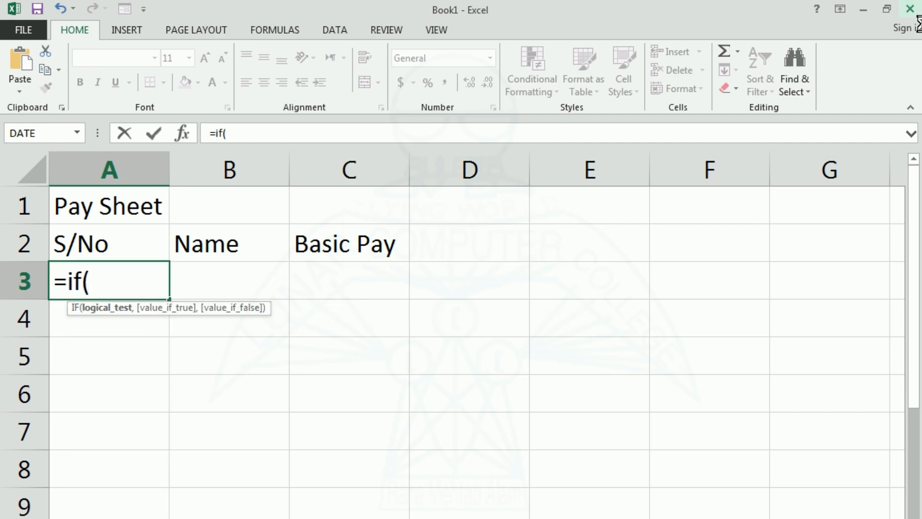
pyautogui.click(231, 276)
pyautogui.write('=""')
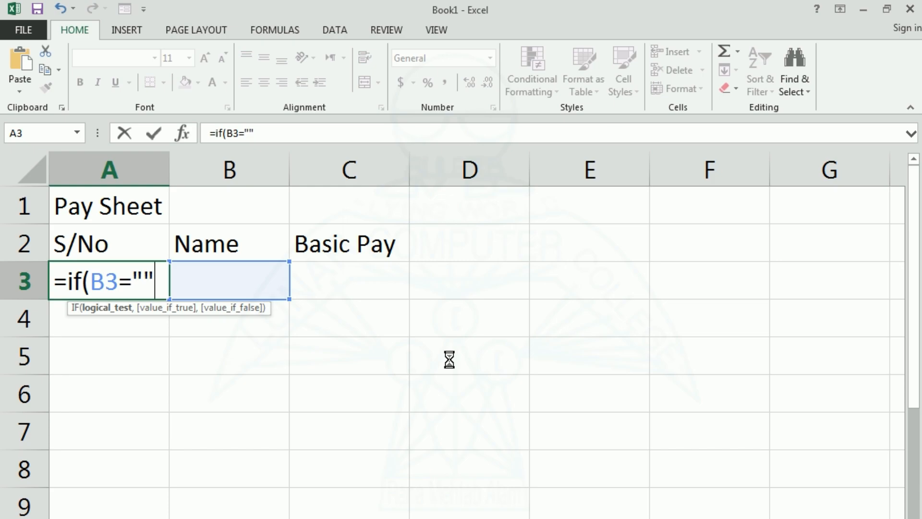
pyautogui.write(',""')
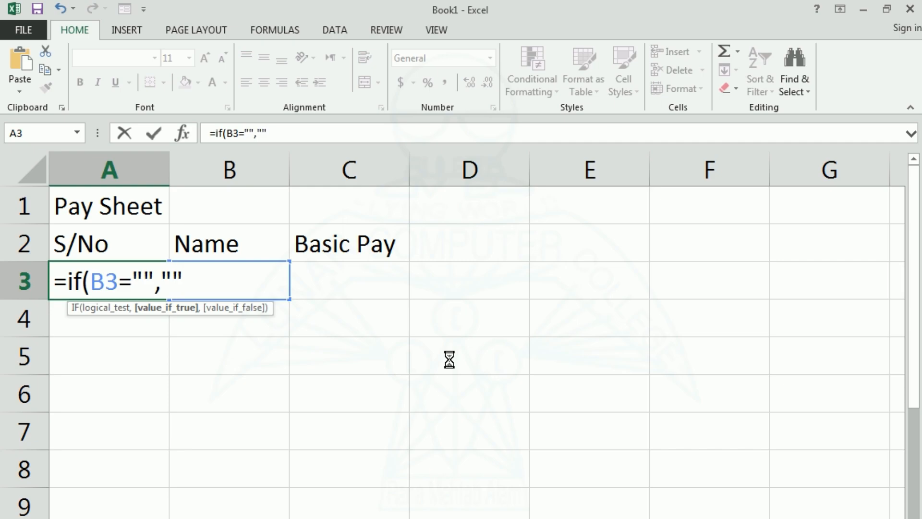
pyautogui.write(',')
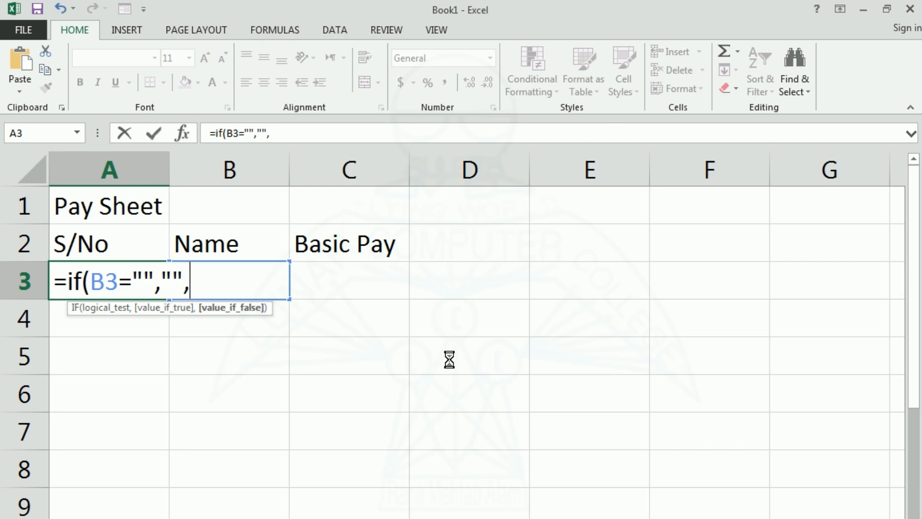
pyautogui.write('r')
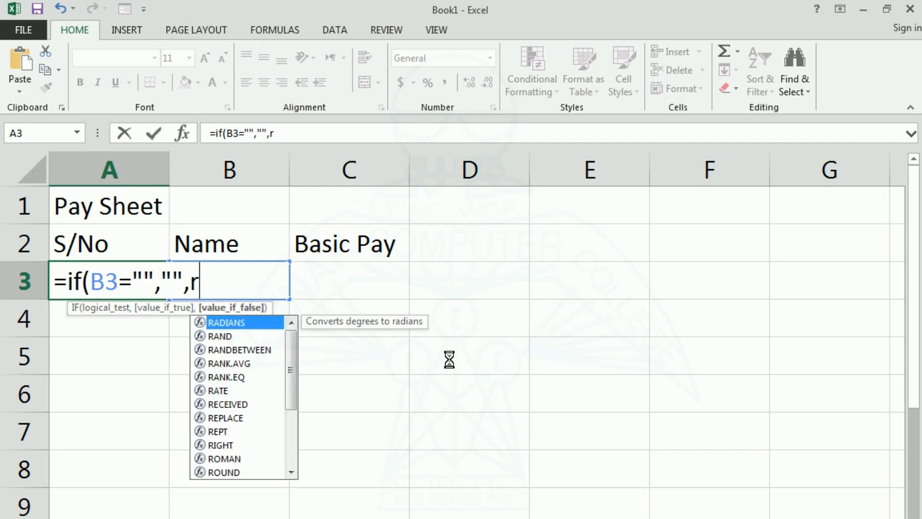
pyautogui.write('ow()')
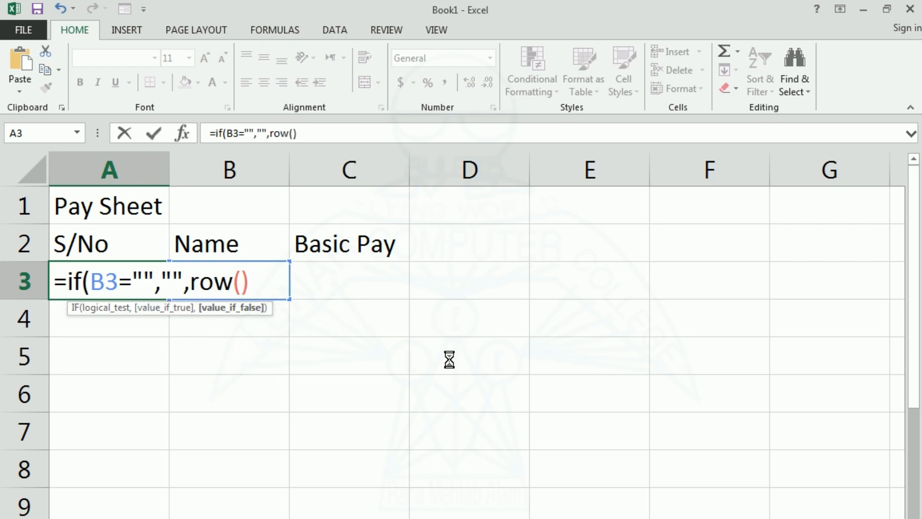
pyautogui.write('-2')
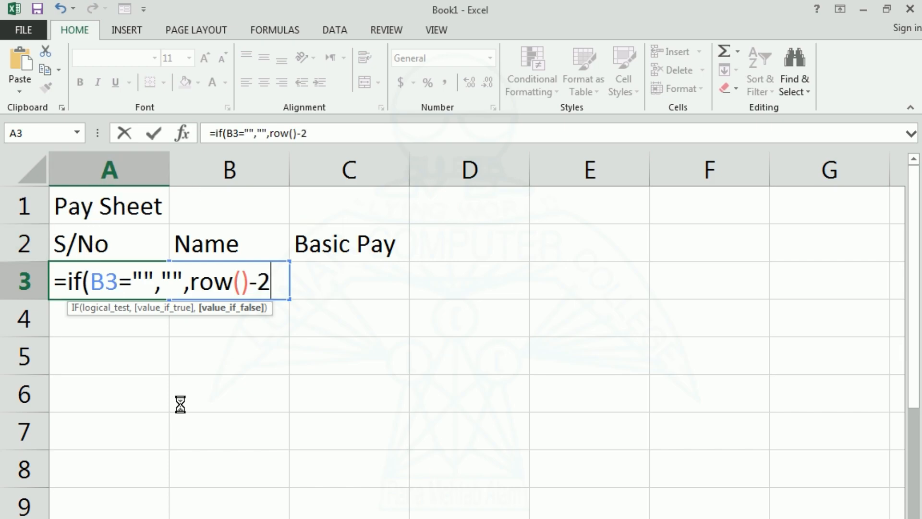
pyautogui.press('Return')
pyautogui.press('Return')
# Step: Test the serial number formula by entering a sample employee name in B3 and clearing it again
pyautogui.press('Right')
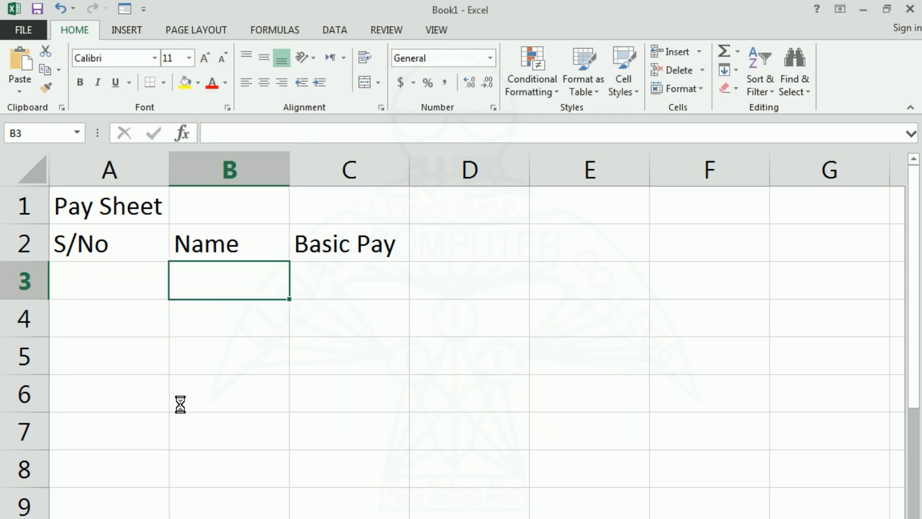
pyautogui.write('Asad')
pyautogui.press('Return')
pyautogui.press('Up')
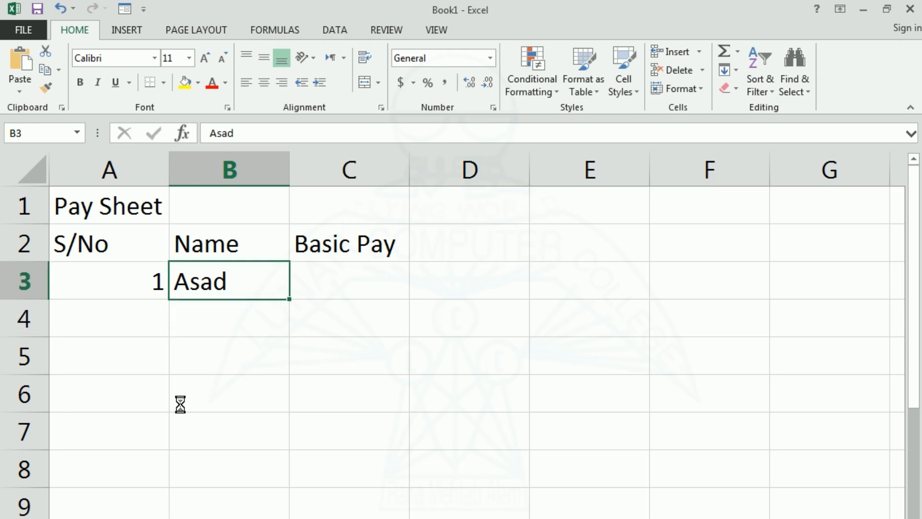
pyautogui.press('Left')
pyautogui.press('Right')
pyautogui.press('Delete')
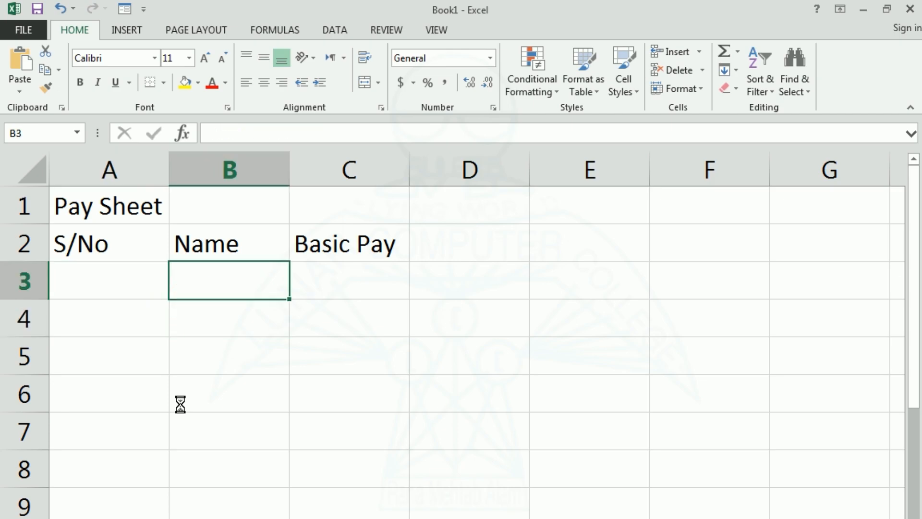
# Step: Examine the value-if-true and value-if-false arguments of the serial number formula in cell A3
pyautogui.press('Left')
pyautogui.press('F2')
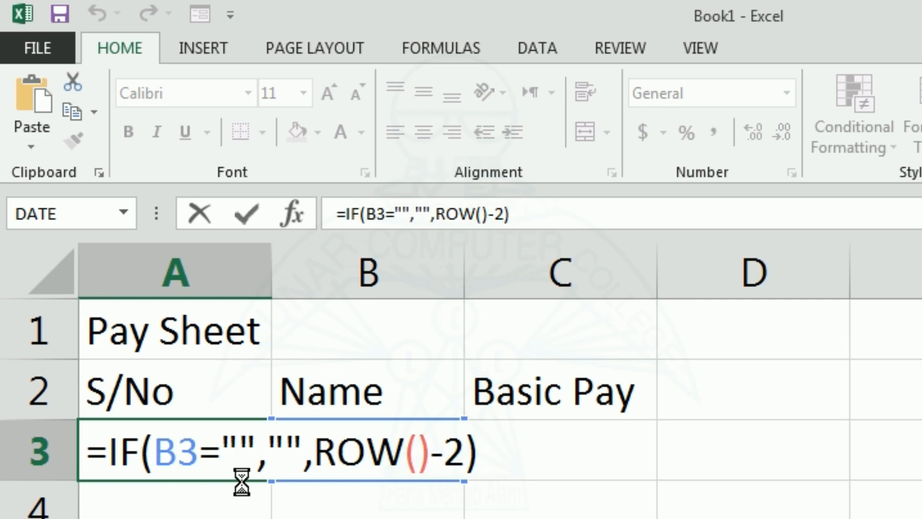
pyautogui.moveTo(228, 444); pyautogui.dragTo(297, 444)
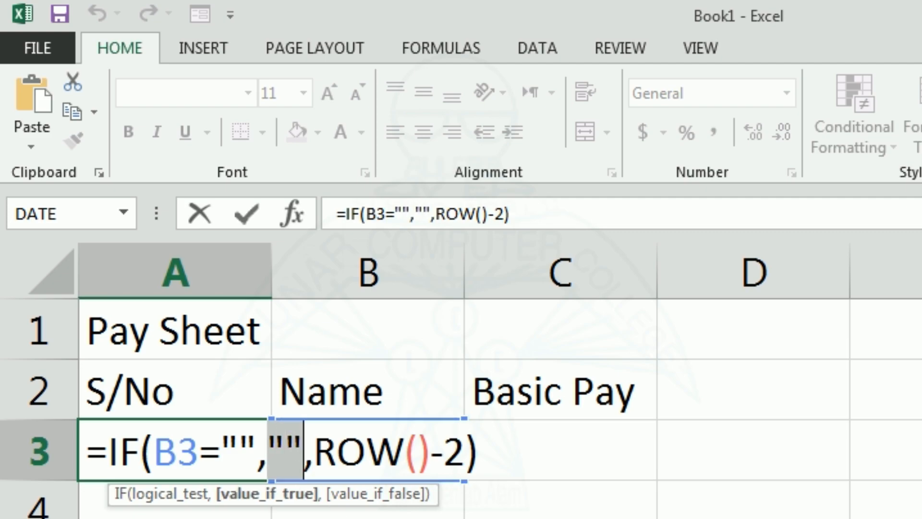
pyautogui.click(321, 449)
pyautogui.moveTo(321, 449); pyautogui.dragTo(479, 454)
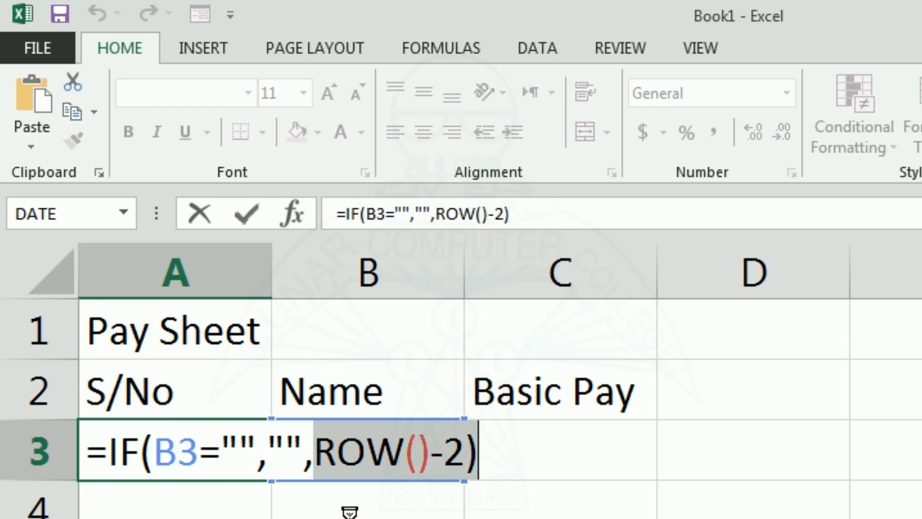
pyautogui.press('Return')
# Step: Enter the first employee's name in cell B3
pyautogui.click(347, 458)
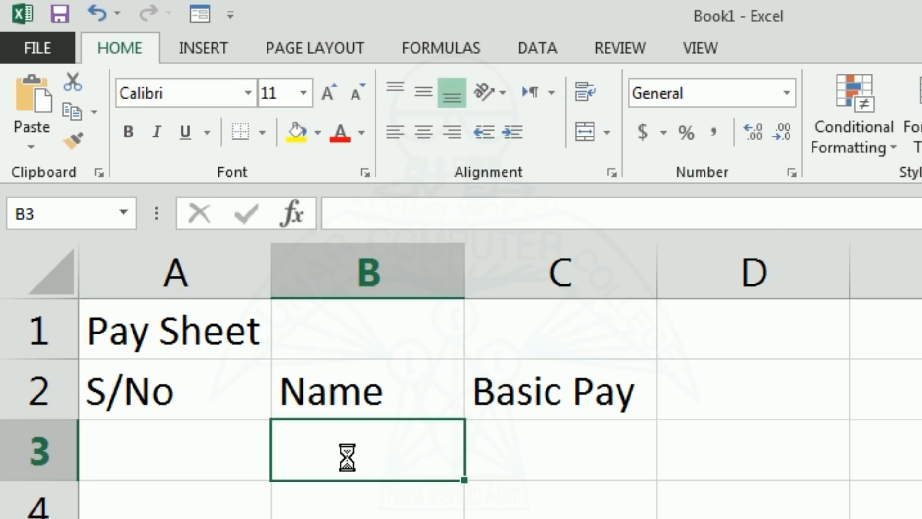
pyautogui.write('As')
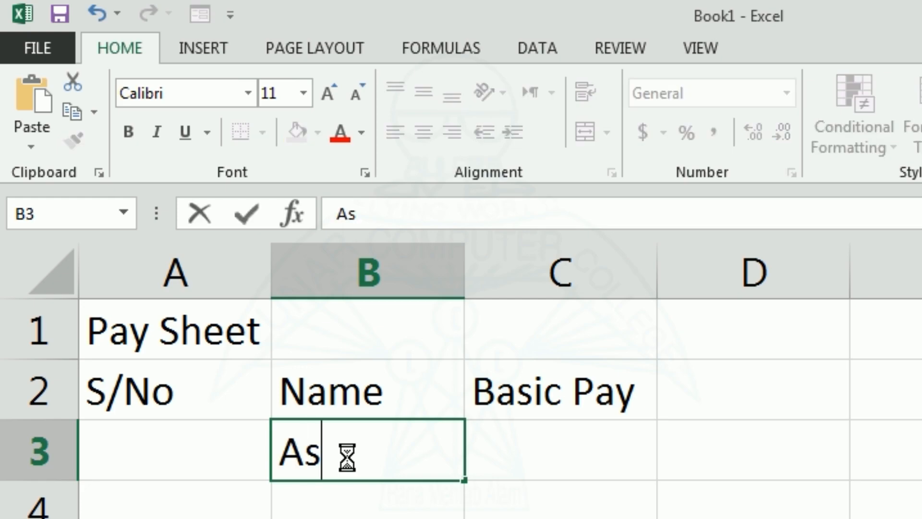
pyautogui.write('am')
pyautogui.press('Return')
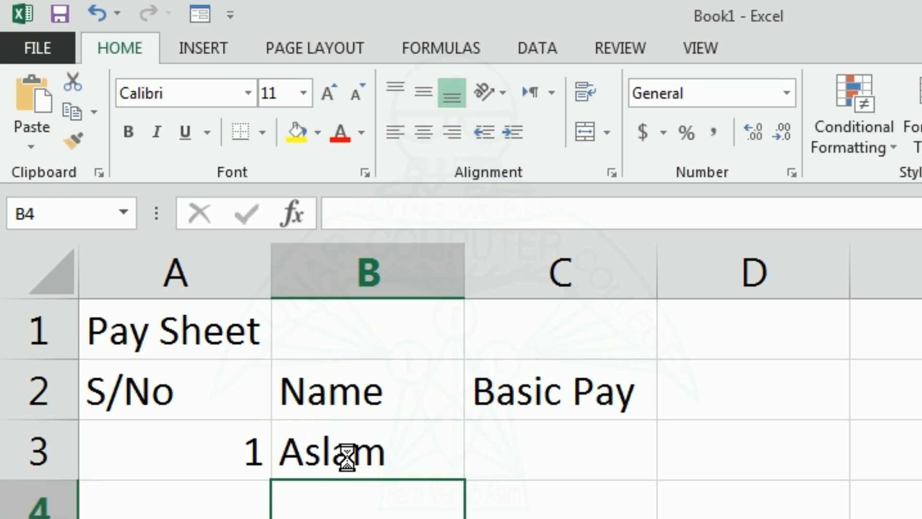
# Step: Fill the serial number formula from A3 down column A past row 9
pyautogui.click(230, 462)
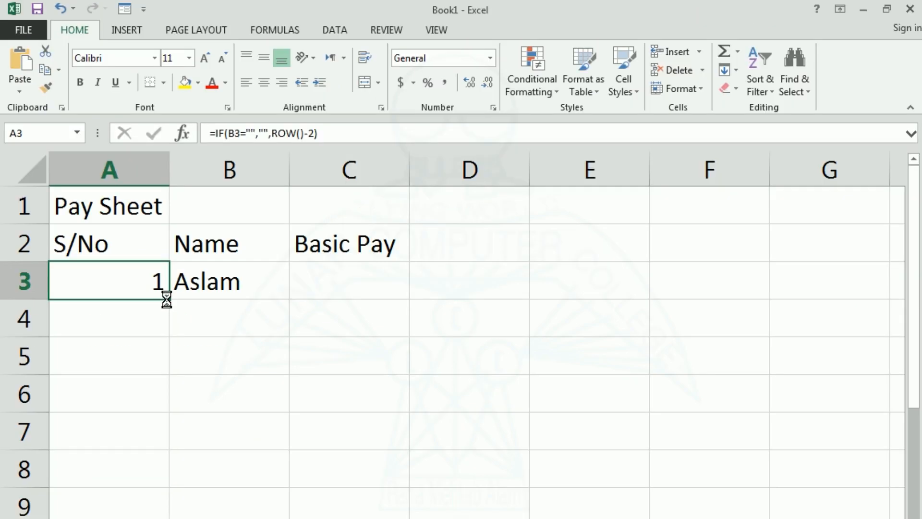
pyautogui.moveTo(169, 299); pyautogui.dragTo(144, 518)
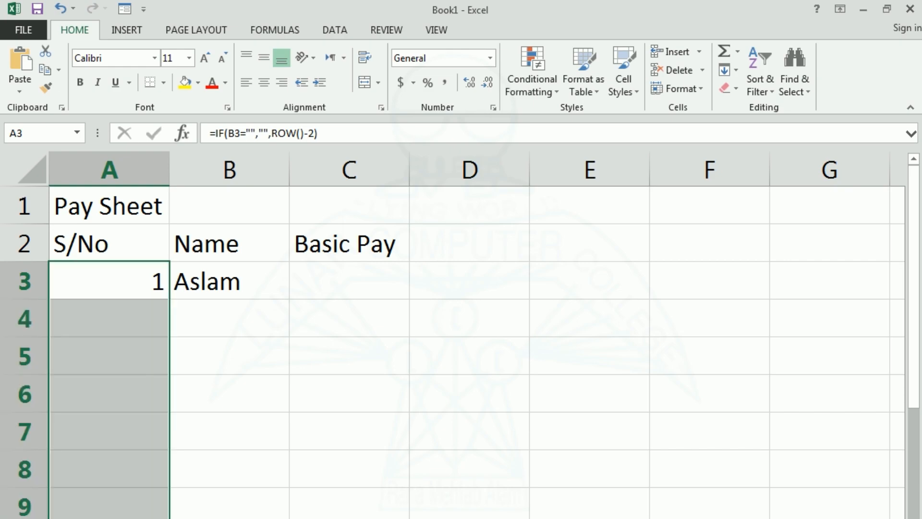
pyautogui.click(182, 309)
pyautogui.click(139, 278)
# Step: Enter the second and third employees' names in cells B4 and B5
pyautogui.click(239, 315)
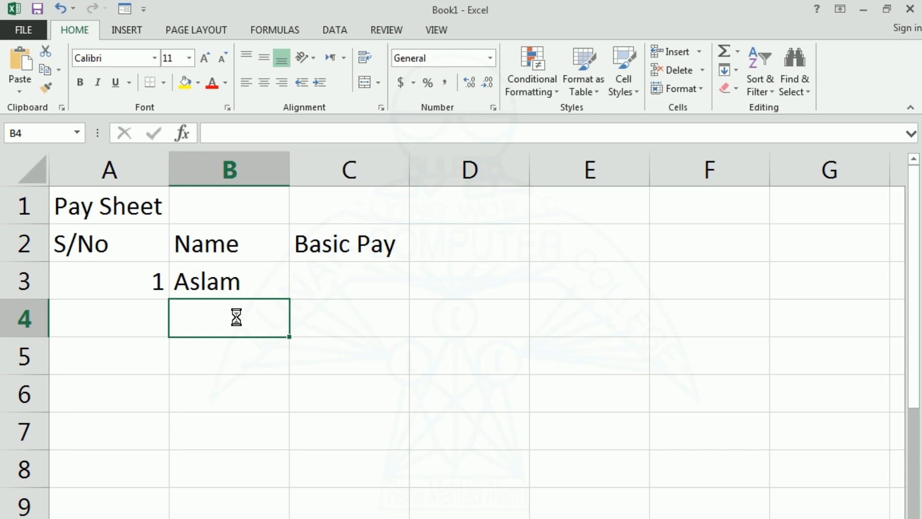
pyautogui.write('Saeed')
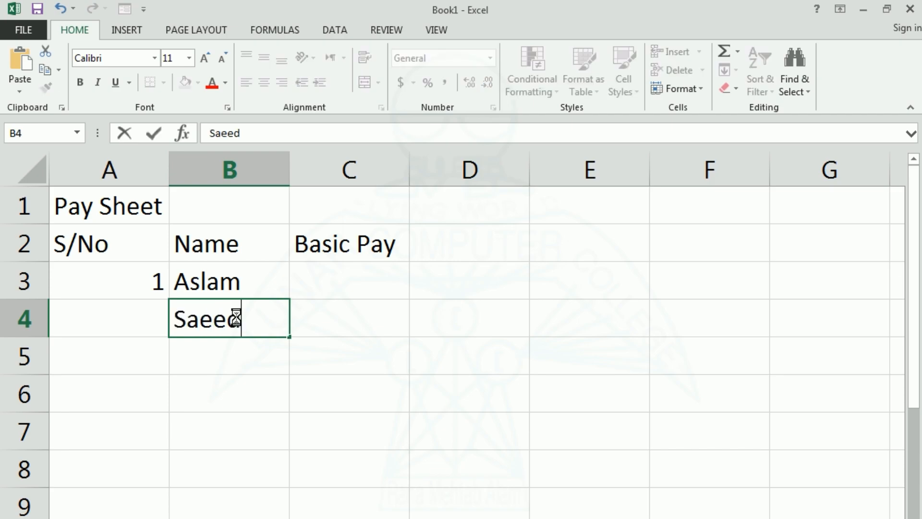
pyautogui.press('Return')
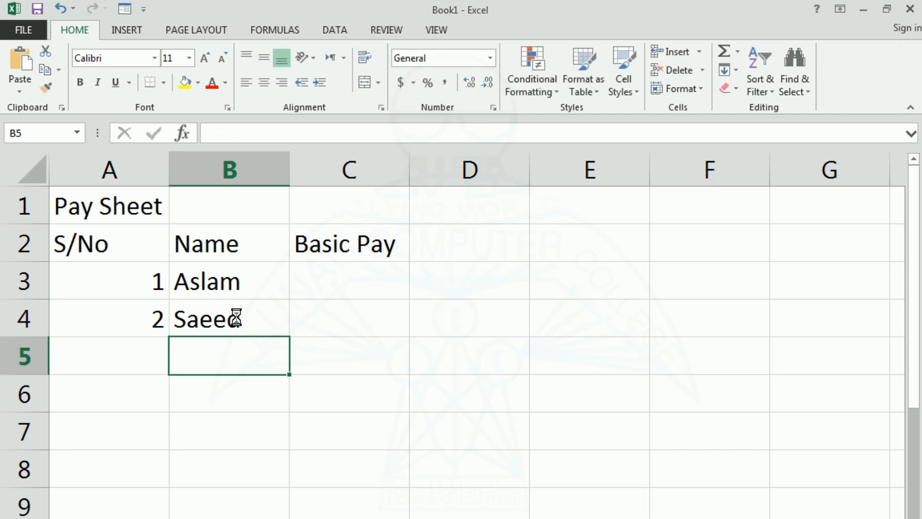
pyautogui.write('Us')
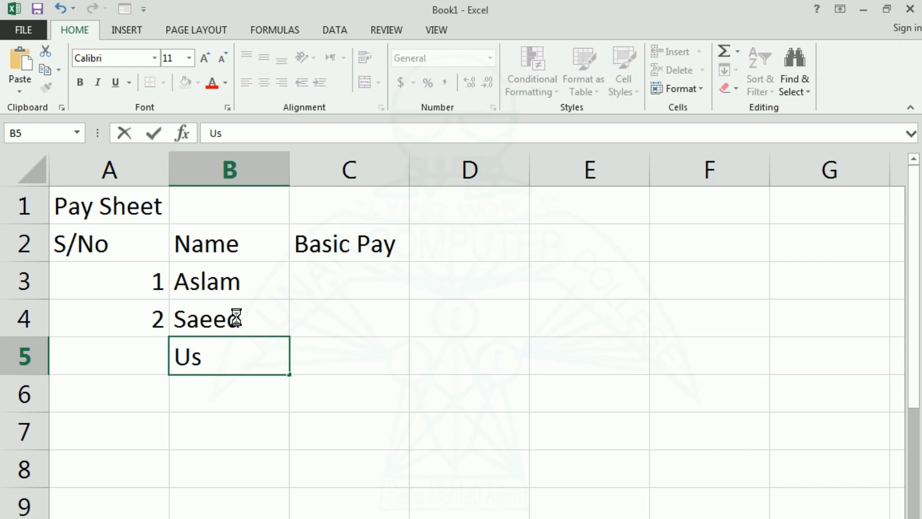
pyautogui.write('man')
pyautogui.press('Return')
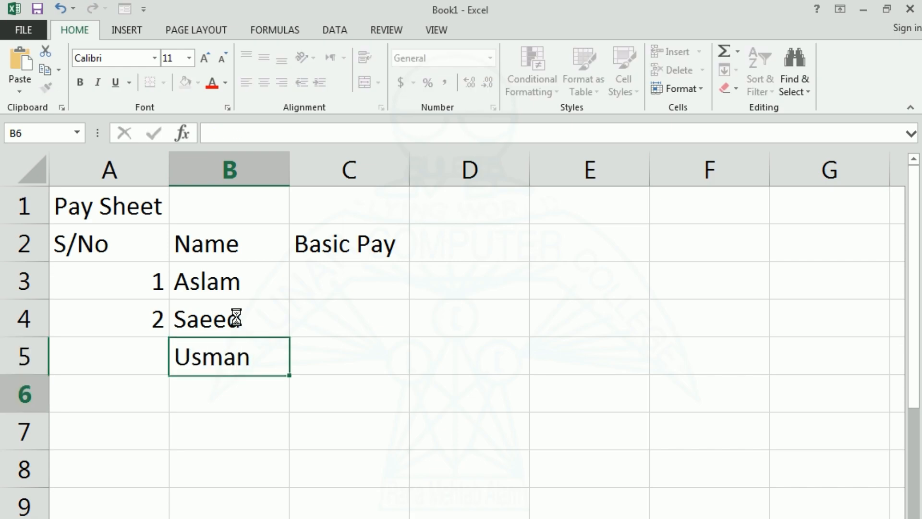
# Step: Enter the basic pay amounts 60000, 45000 and 10000 in cells C3 to C5
pyautogui.press('Up')
pyautogui.press('Up')
pyautogui.press('Up')
pyautogui.press('Right')
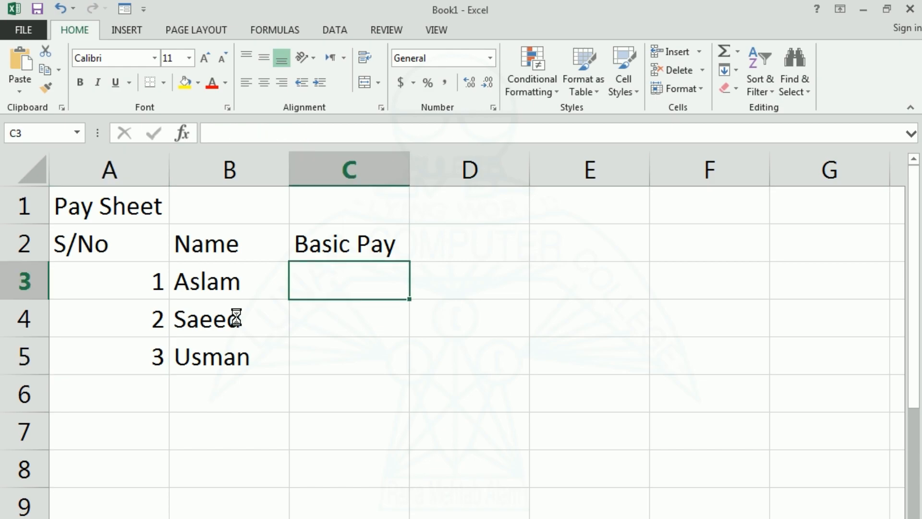
pyautogui.write('60')
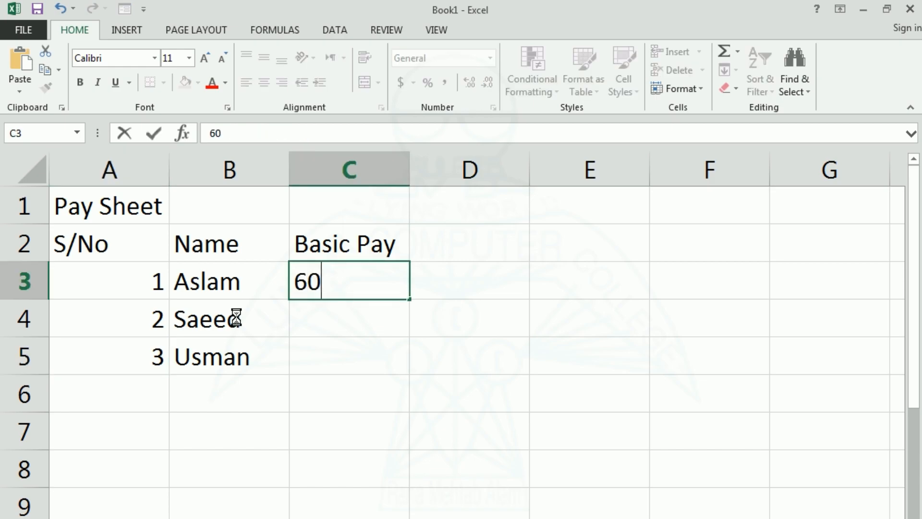
pyautogui.write('000')
pyautogui.press('Return')
pyautogui.write('45')
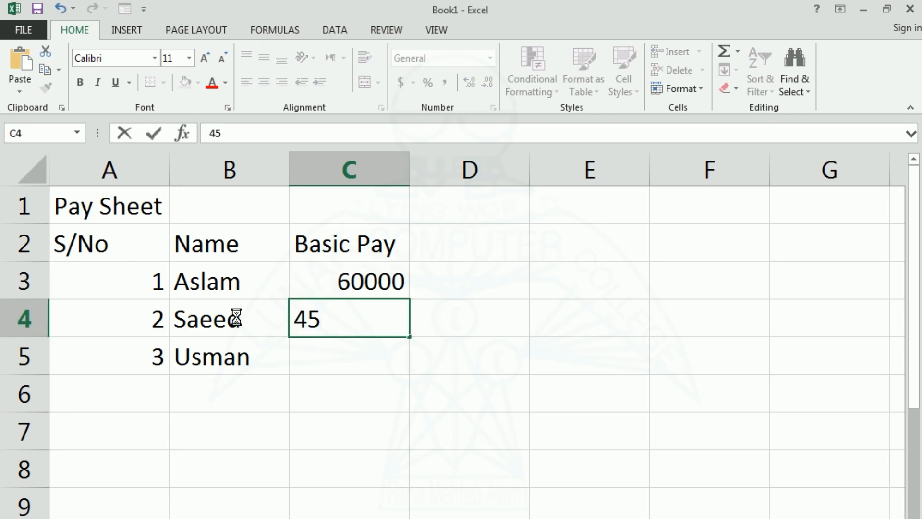
pyautogui.write('000')
pyautogui.press('Return')
pyautogui.write('10000')
pyautogui.press('Return')
# Step: Enter the column heading "M.A 10%" in cell D2
pyautogui.press('Up')
pyautogui.press('Up')
pyautogui.press('Up')
pyautogui.press('Up')
pyautogui.press('Right')
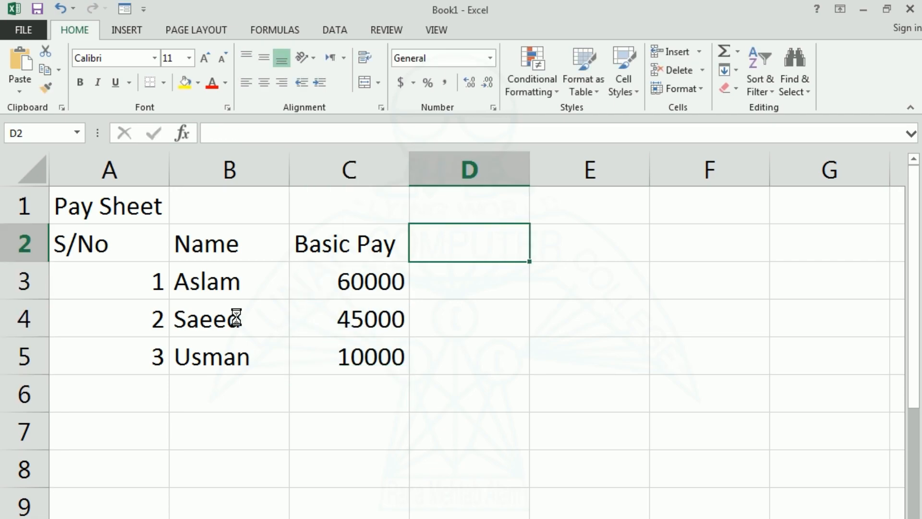
pyautogui.write('M.A 10')
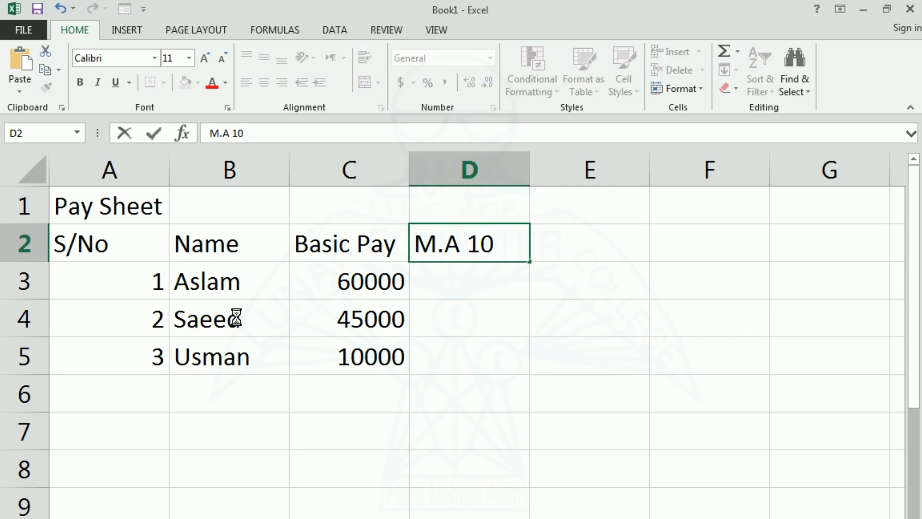
pyautogui.write('%')
pyautogui.press('Return')
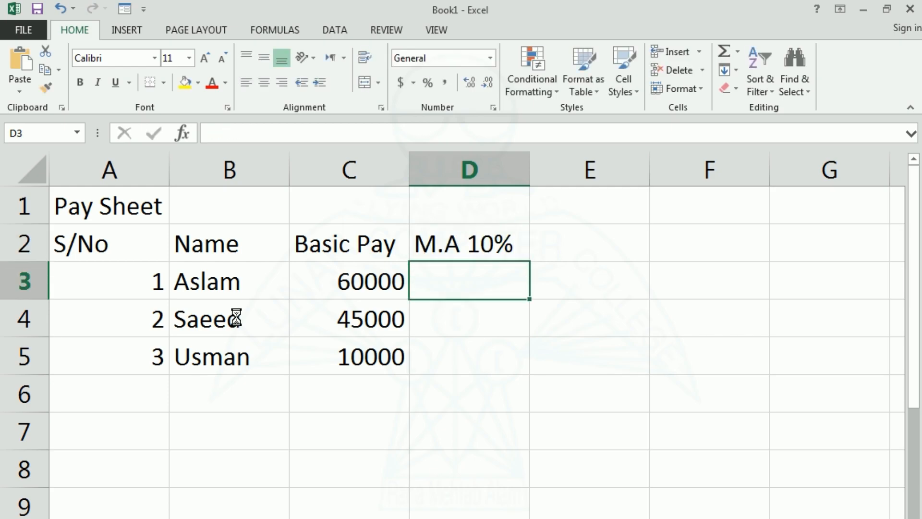
# Step: Enter the formula =C3*10% in cell D3 to calculate the first employee's M.A from the basic pay
pyautogui.write('=')
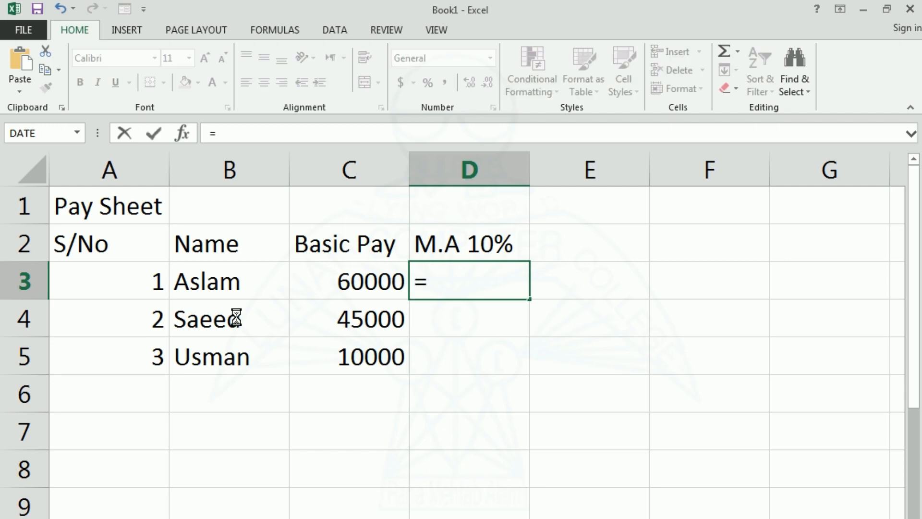
pyautogui.click(361, 287)
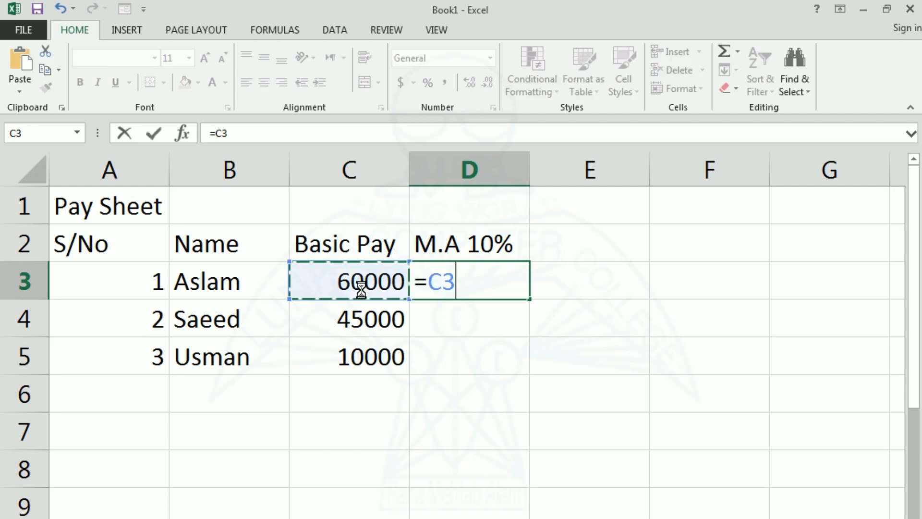
pyautogui.write('*10%')
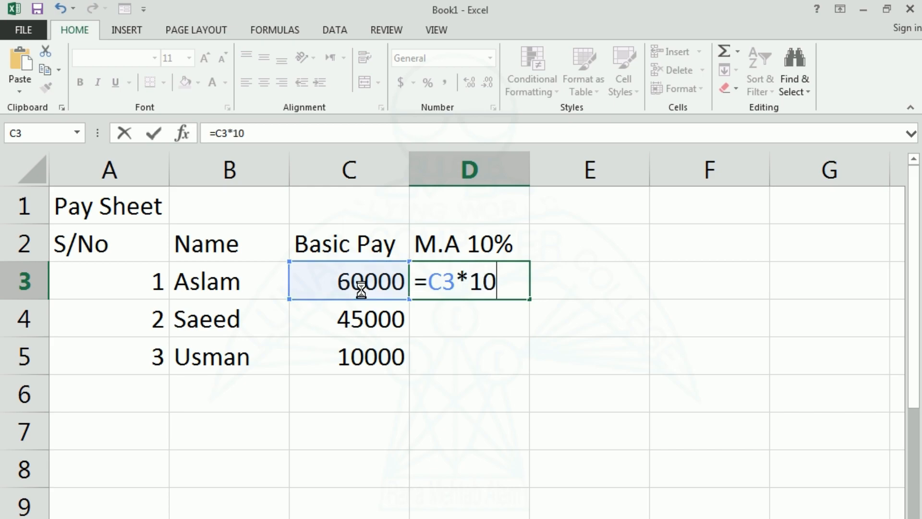
pyautogui.press('Return')
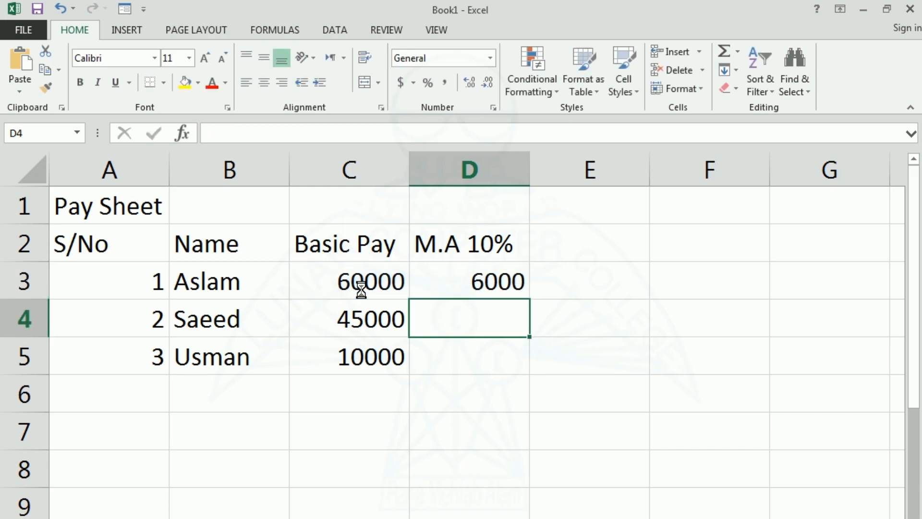
# Step: Fill the M.A formula from D3 down column D and select the copied cells from D6 downward
pyautogui.press('Up')
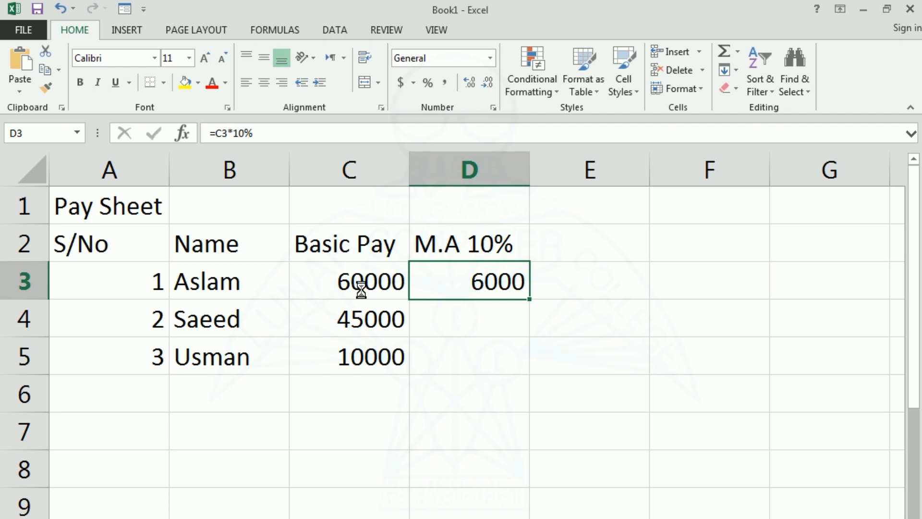
pyautogui.doubleClick(530, 298)
pyautogui.click(460, 406)
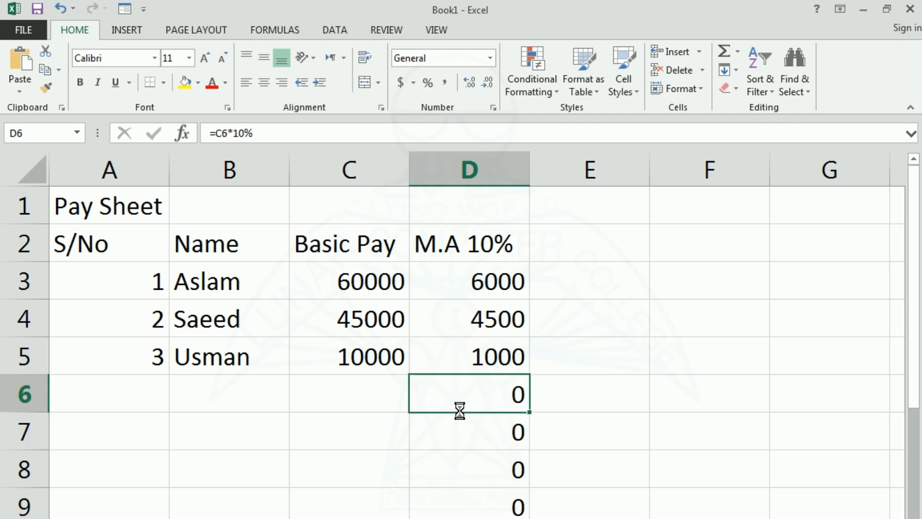
pyautogui.moveTo(479, 398); pyautogui.dragTo(500, 512)
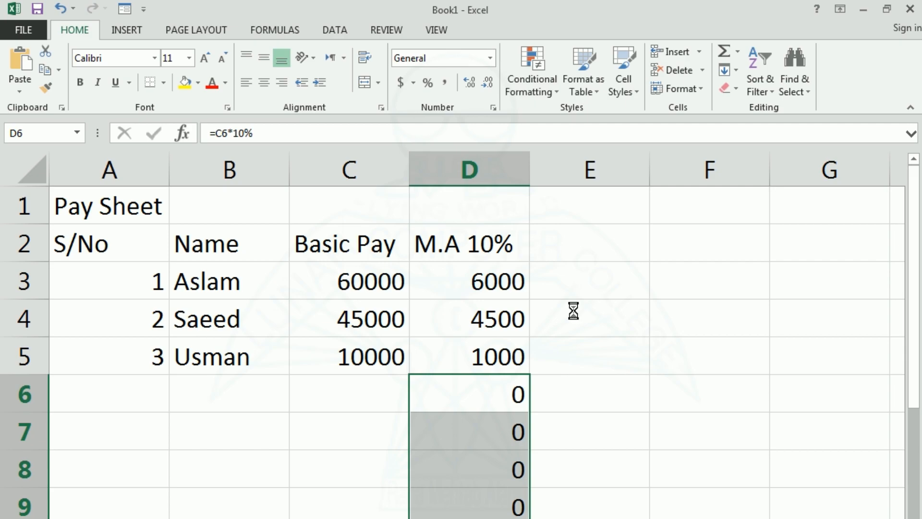
# Step: Enter the column heading "C.A 12%" in cell E2
pyautogui.click(588, 239)
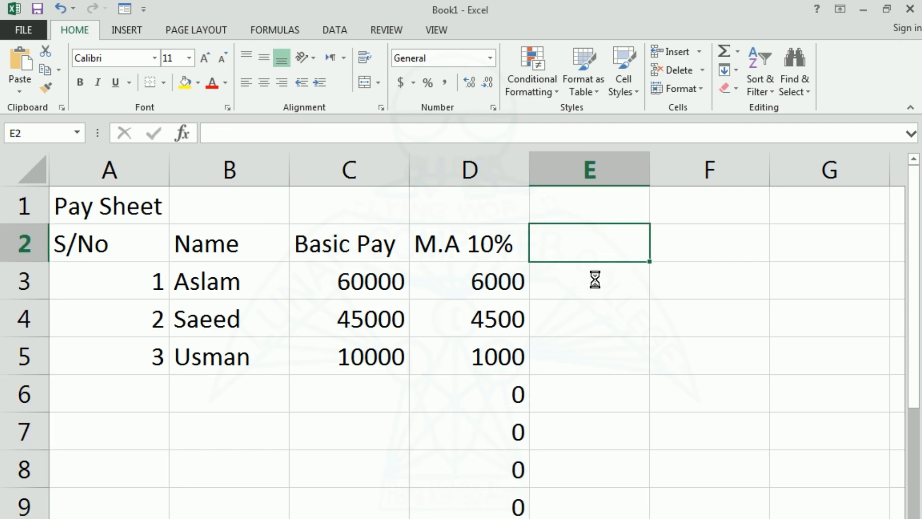
pyautogui.write('C.A')
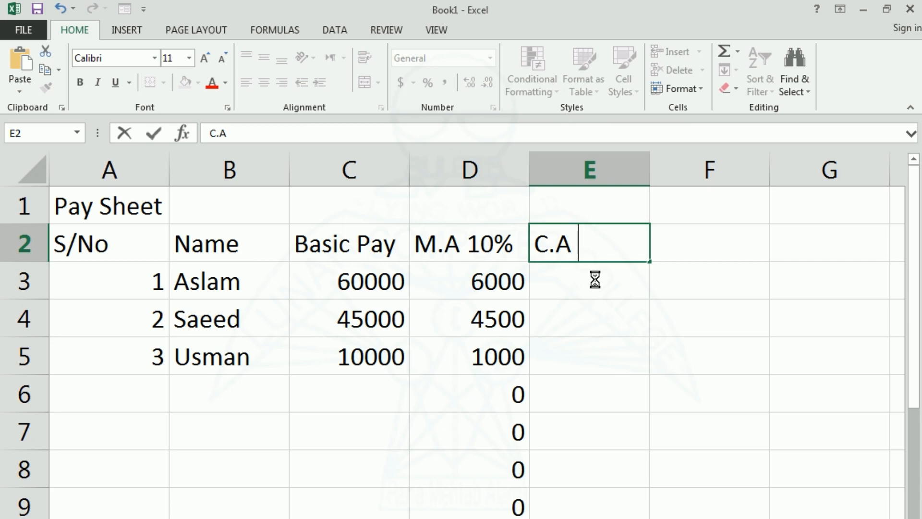
pyautogui.write(' 12%')
pyautogui.press('Return')
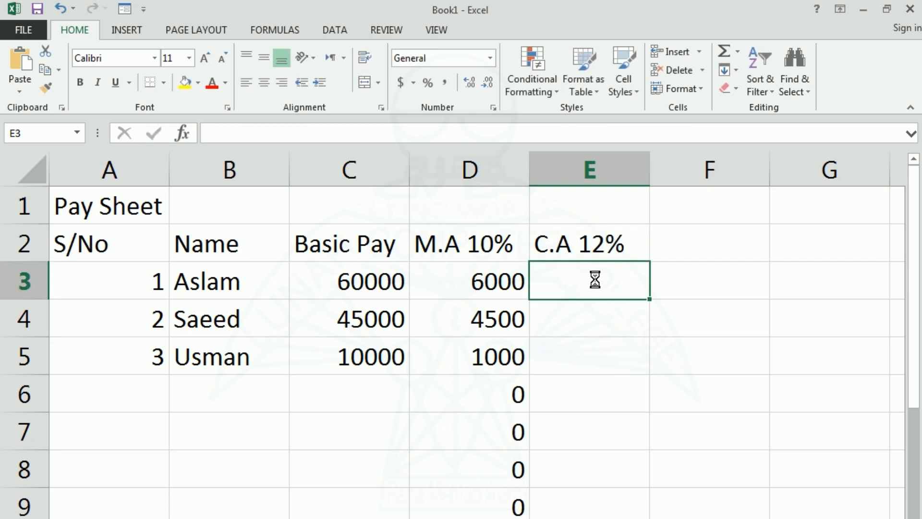
# Step: Enter the formula =C3*12% in cell E3 to calculate the first employee's C.A from the basic pay
pyautogui.write('=')
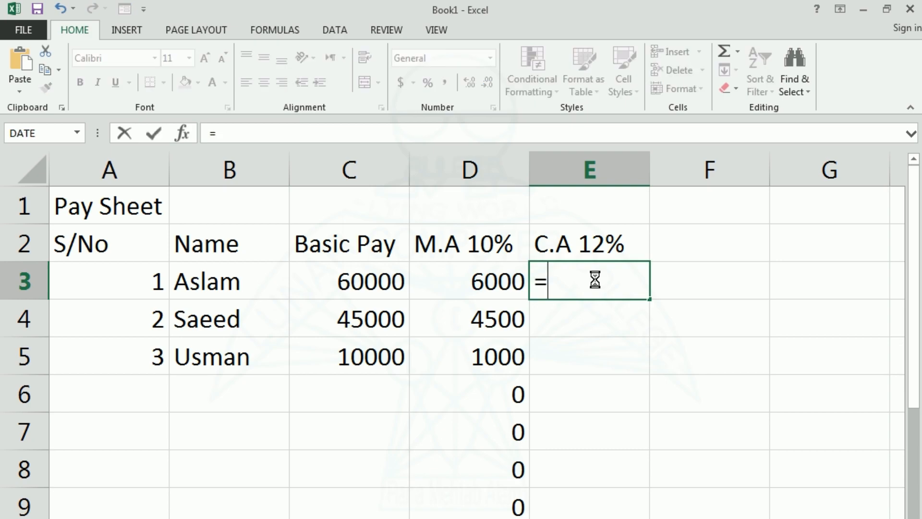
pyautogui.click(367, 279)
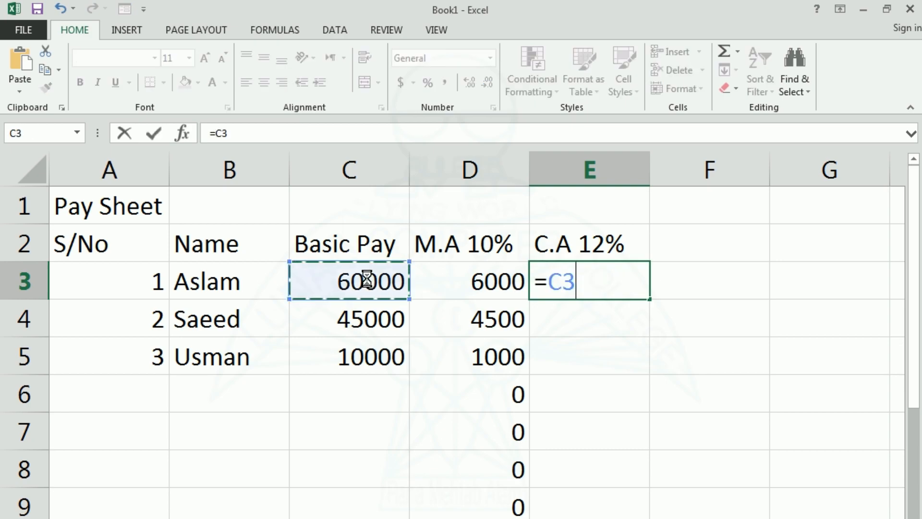
pyautogui.write('*')
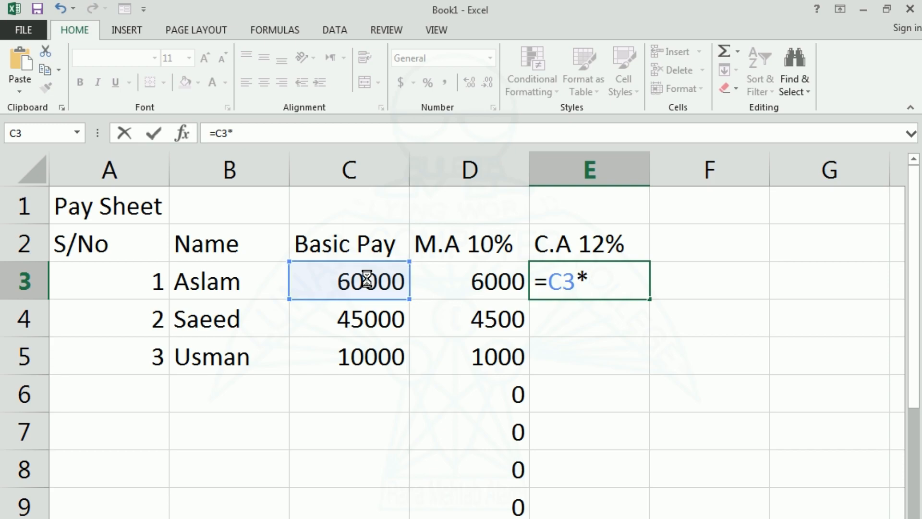
pyautogui.write('12%')
pyautogui.press('Return')
# Step: Enter the column heading "H.R 15%" in cell F2
pyautogui.press('Up')
pyautogui.press('Up')
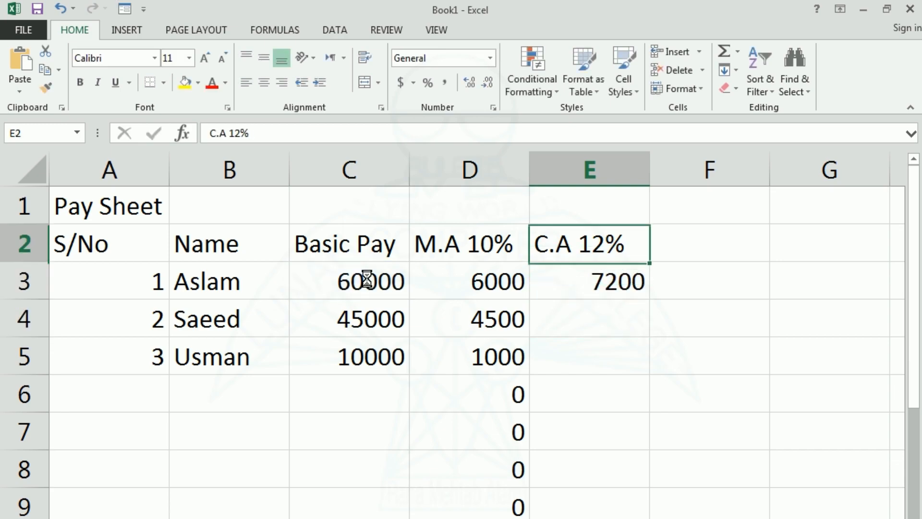
pyautogui.press('Right')
pyautogui.write('H')
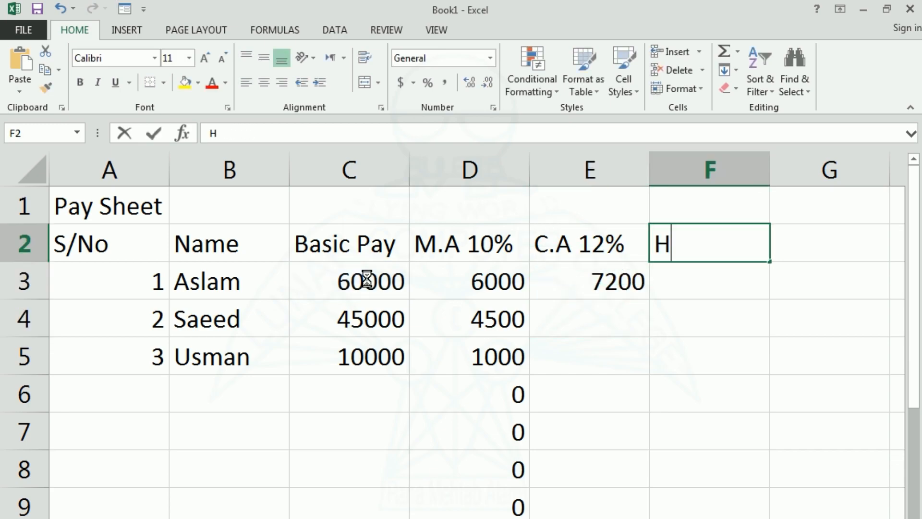
pyautogui.write('.R')
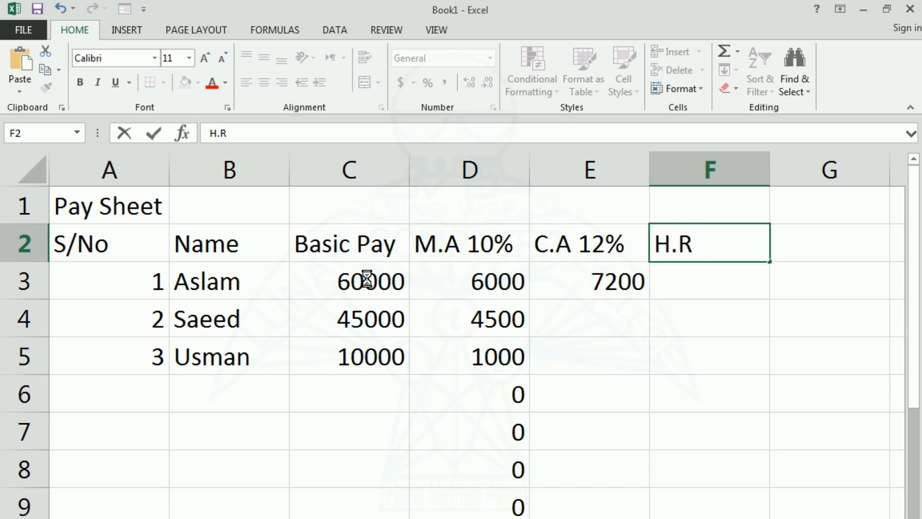
pyautogui.write(' 15%')
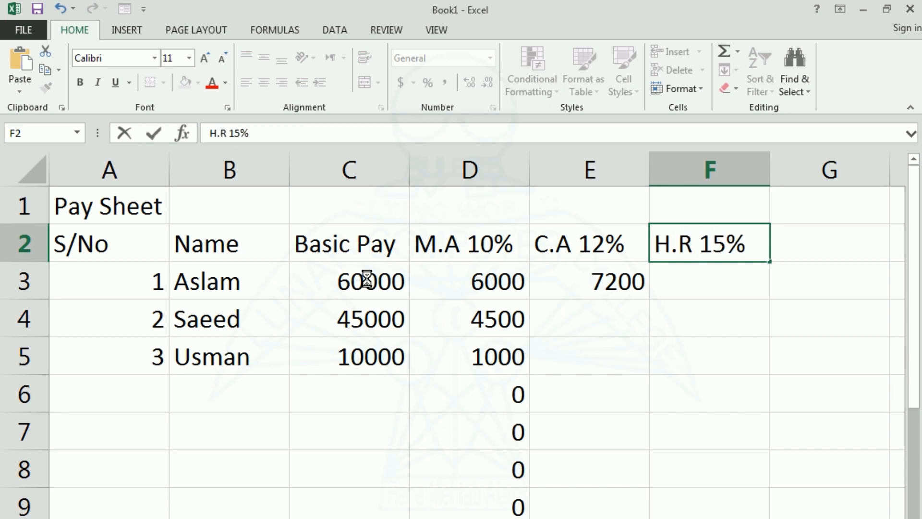
pyautogui.press('Return')
# Step: Enter the formula =C3*15% in cell F3 to calculate the first employee's H.R from the basic pay
pyautogui.write('=')
pyautogui.click(366, 279)
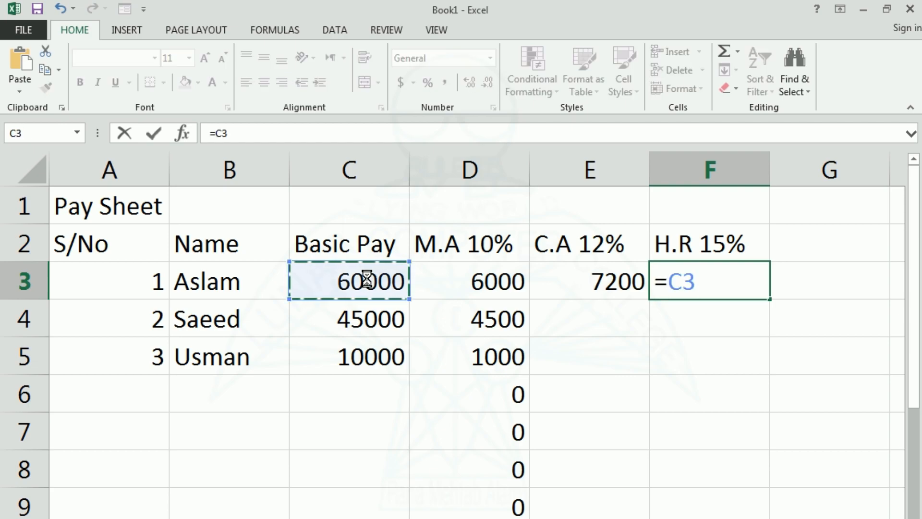
pyautogui.write('*')
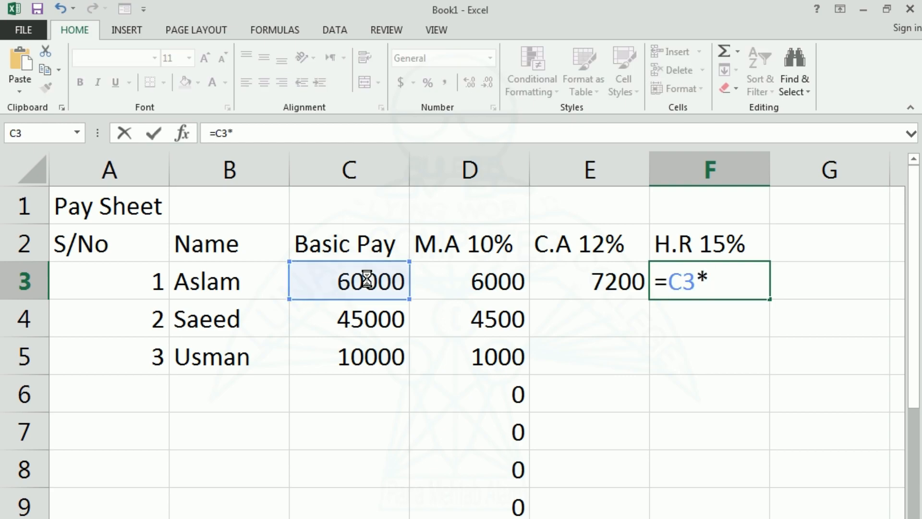
pyautogui.write('15')
pyautogui.press('Return')
# Step: Enter the column heading "Gross Pay" in cell G2
pyautogui.press('Up')
pyautogui.press('Up')
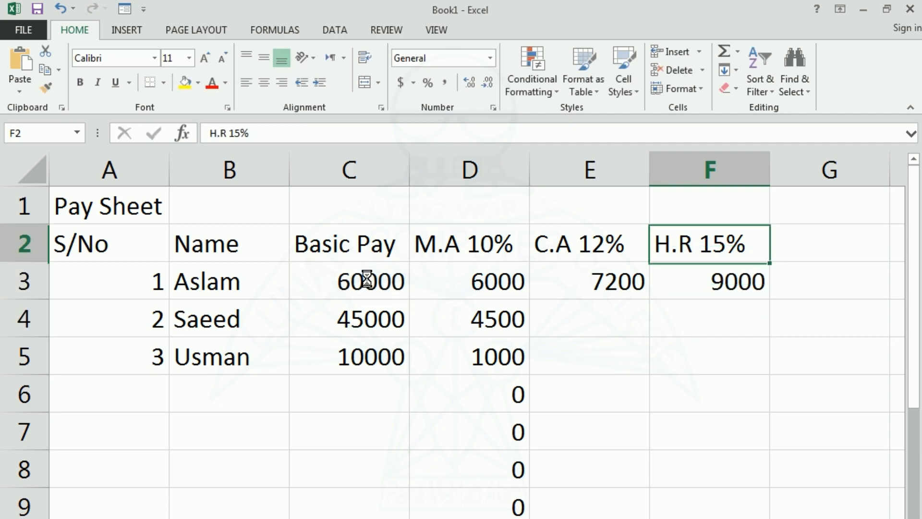
pyautogui.press('Right')
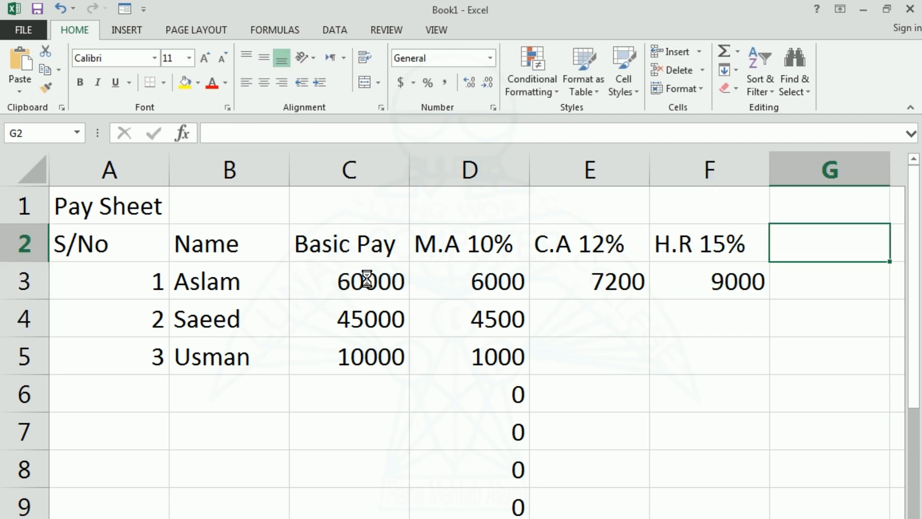
pyautogui.scroll(-1, 367, 279)
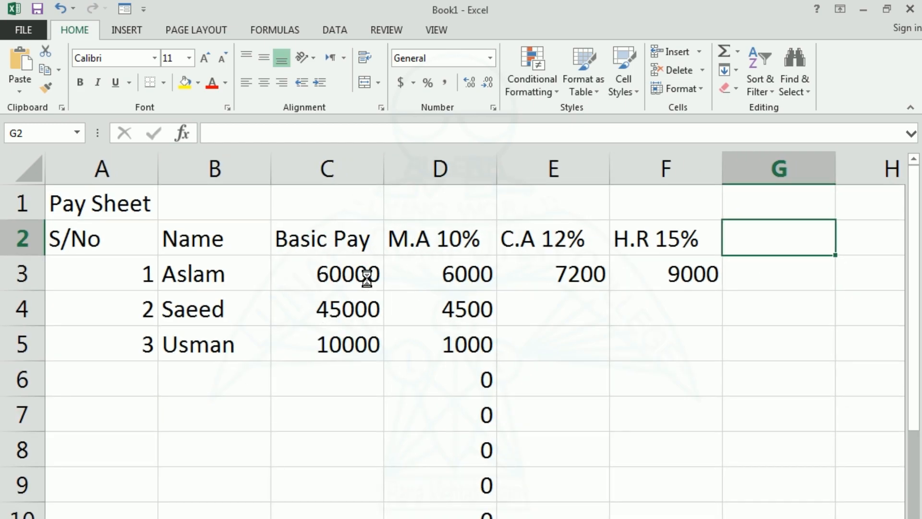
pyautogui.click(298, 247)
pyautogui.click(418, 240)
pyautogui.click(529, 240)
pyautogui.click(707, 240)
pyautogui.click(762, 238)
pyautogui.write('Gross Pay')
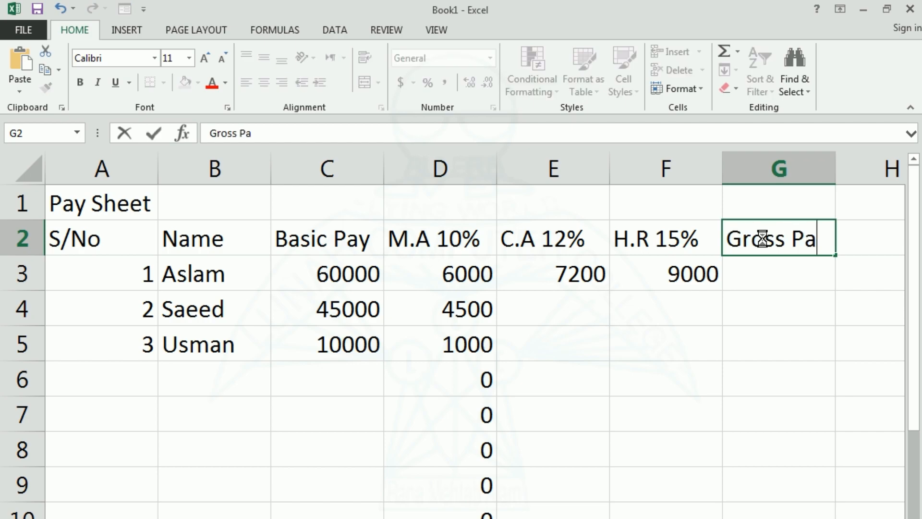
pyautogui.press('Return')
# Step: Enter a SUM formula over C3:F3 in cell G3 to total the first employee's basic pay and allowances
pyautogui.click(762, 238)
pyautogui.press('Right')
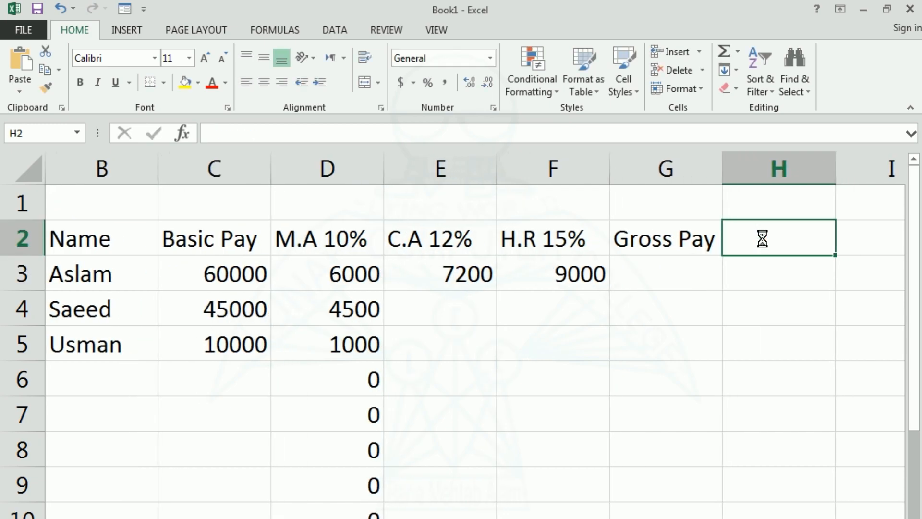
pyautogui.press('Left')
pyautogui.press('Down')
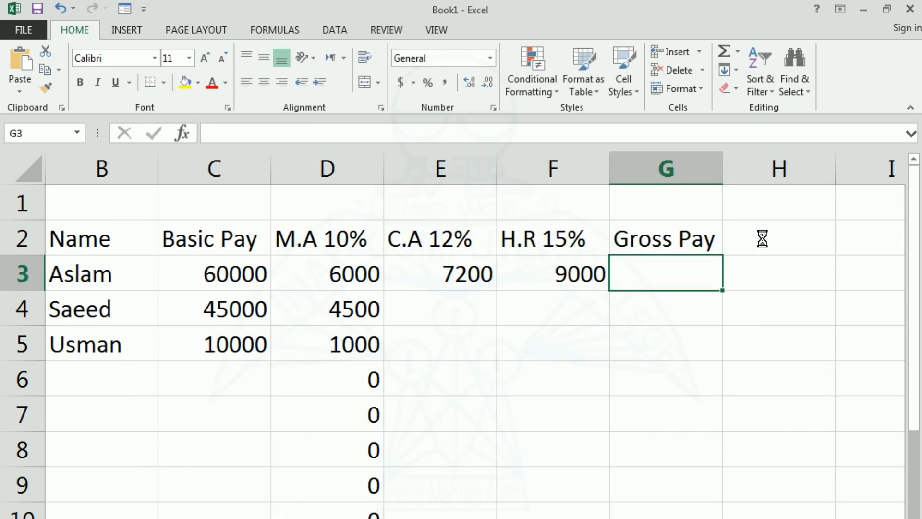
pyautogui.write('=sum')
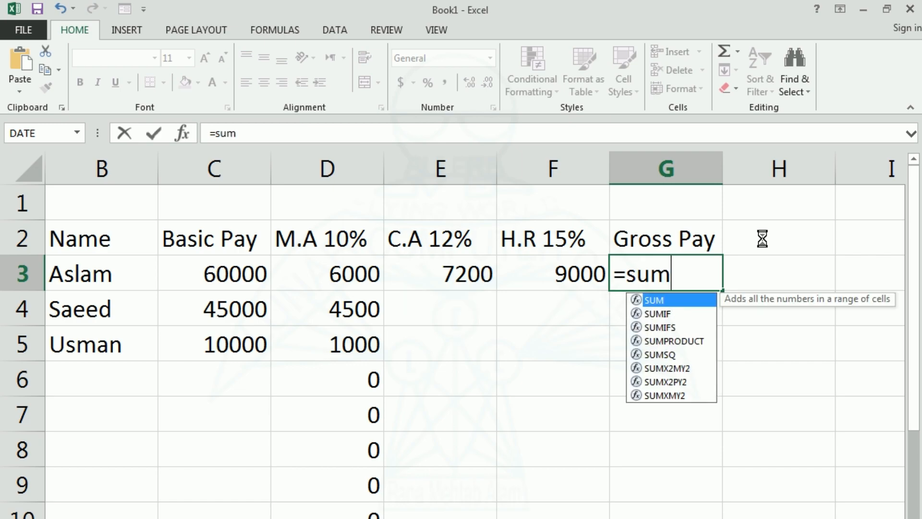
pyautogui.write('(')
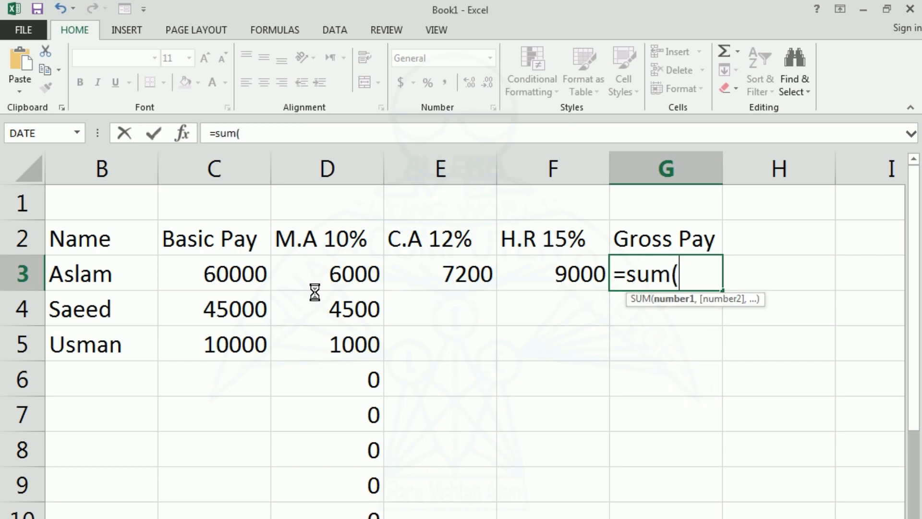
pyautogui.moveTo(237, 268); pyautogui.dragTo(557, 272)
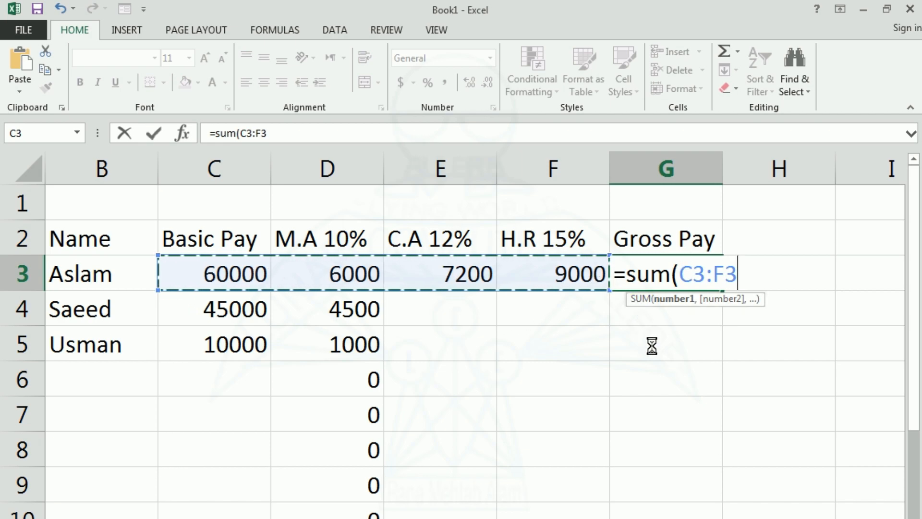
pyautogui.press('Return')
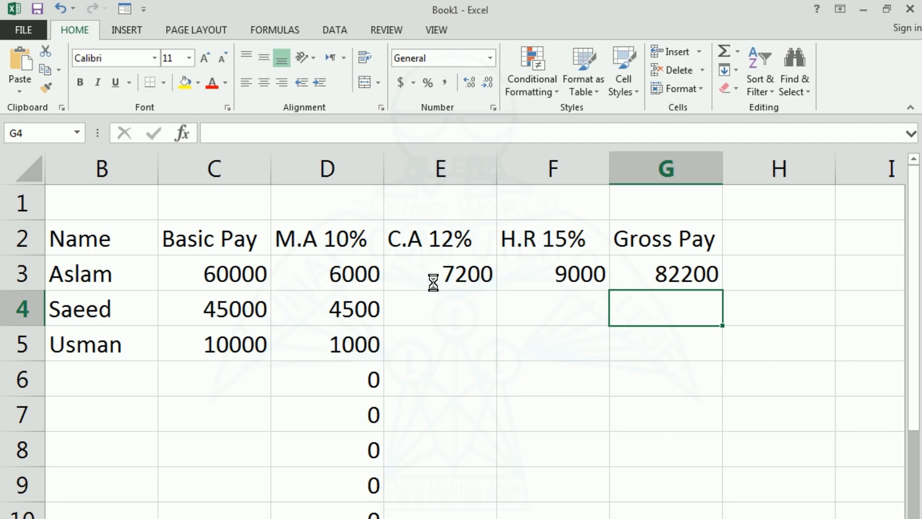
# Step: Fill the C.A, H.R and Gross Pay formulas from E3:G3 down to row 5, and clear the surplus M.A cells from D6 downward
pyautogui.moveTo(416, 273); pyautogui.dragTo(708, 357)
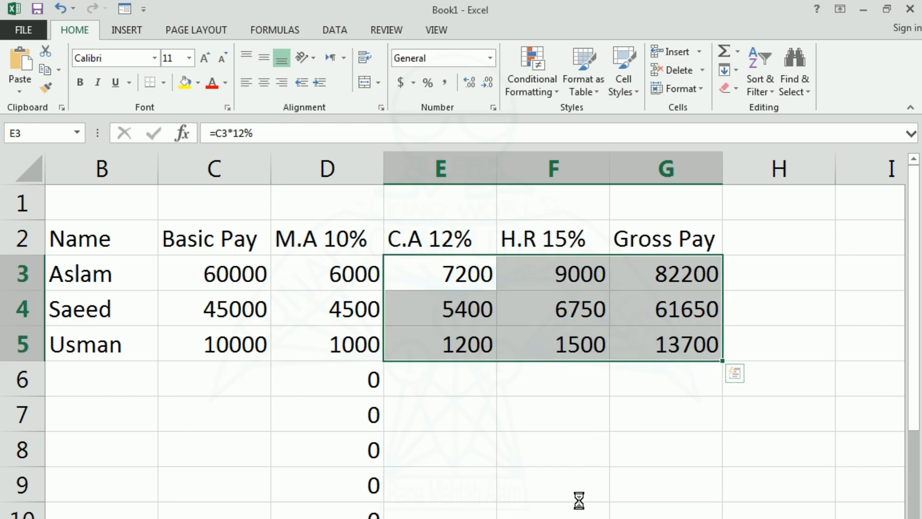
pyautogui.moveTo(364, 381); pyautogui.dragTo(348, 517)
pyautogui.press('Delete')
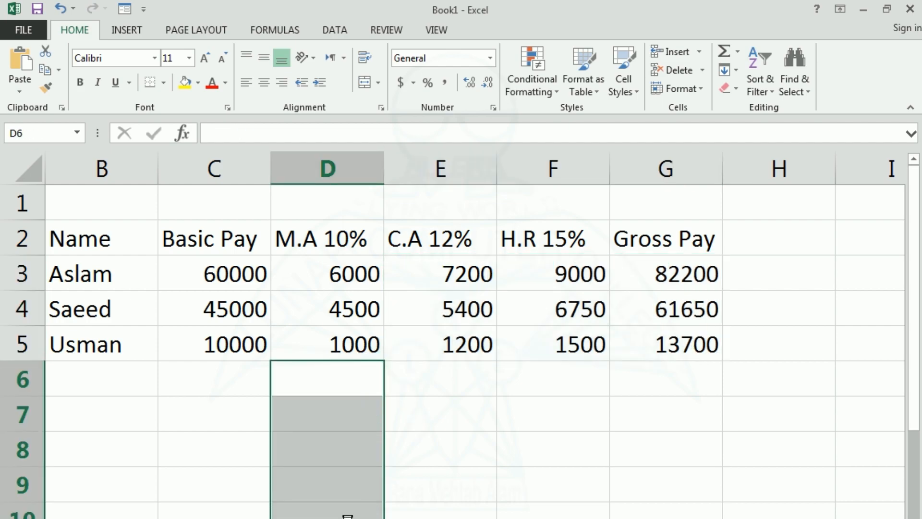
pyautogui.click(463, 470)
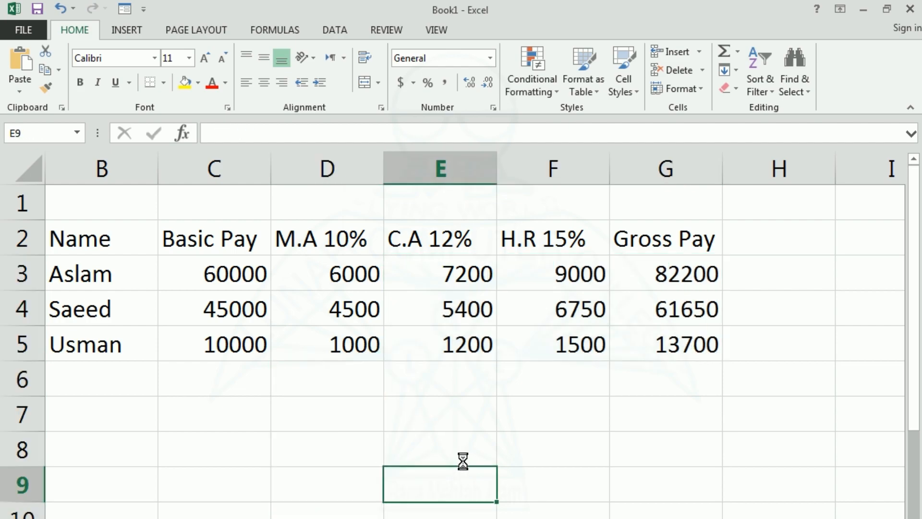
# Step: Enter the column heading "Tax" in cell H2
pyautogui.click(753, 238)
pyautogui.press('Right')
pyautogui.press('Right')
pyautogui.press('Right')
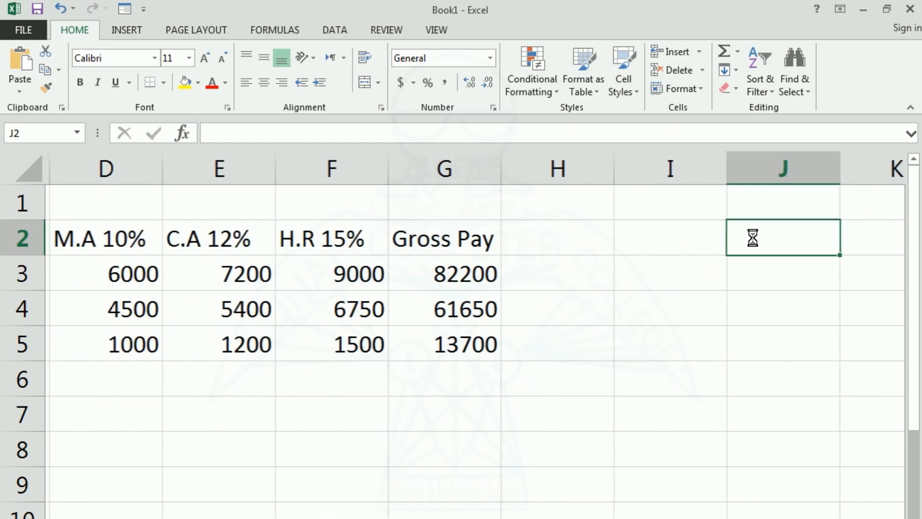
pyautogui.press('Left')
pyautogui.press('Left')
pyautogui.press('Left')
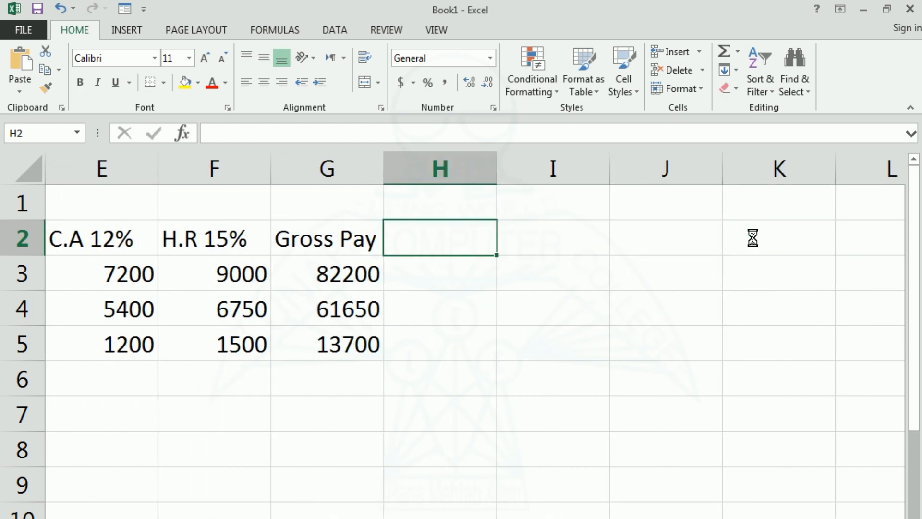
pyautogui.write('T')
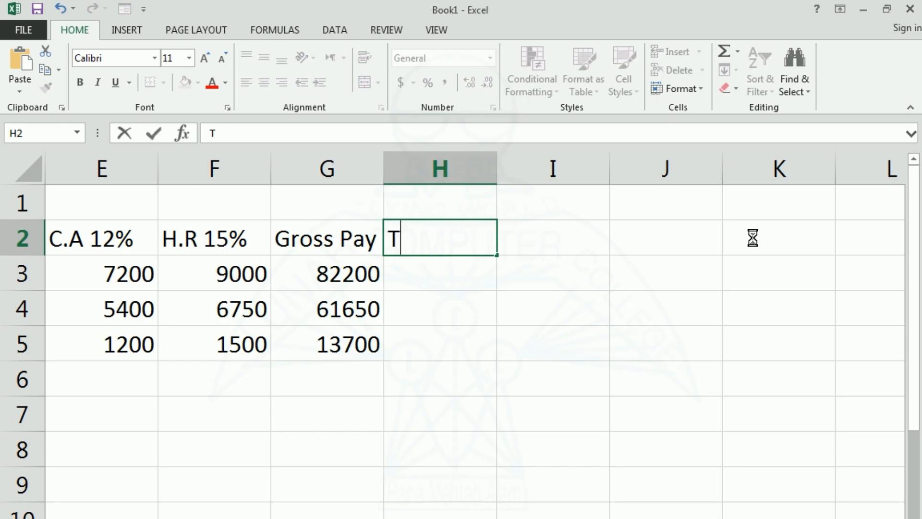
pyautogui.write('ax')
pyautogui.press('Return')
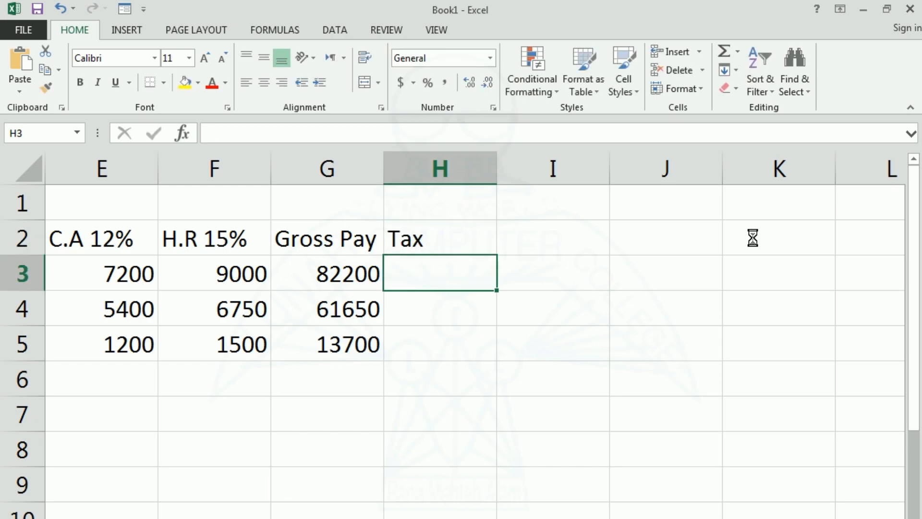
# Step: Start an IF formula in cell H3 with the logical test C3>=100000 on the first employee's basic pay
pyautogui.write('=if(')
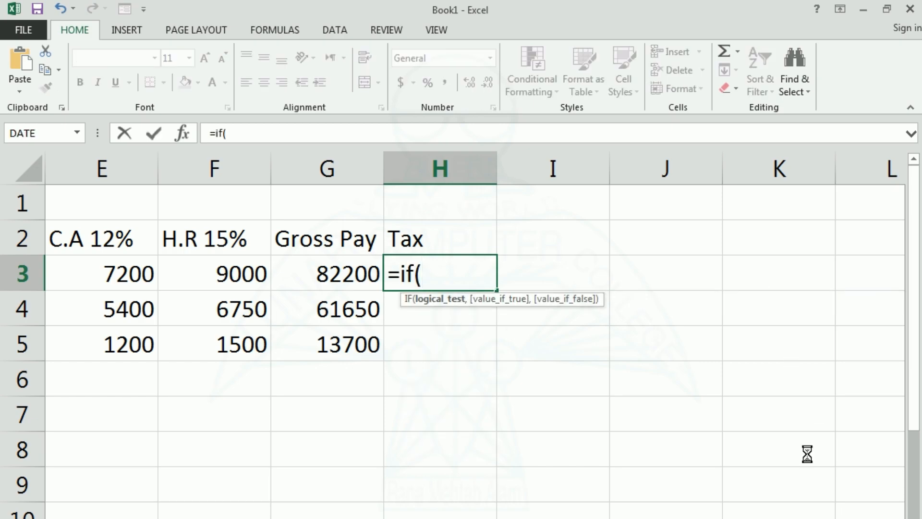
pyautogui.hscroll(-3, 471, 335)
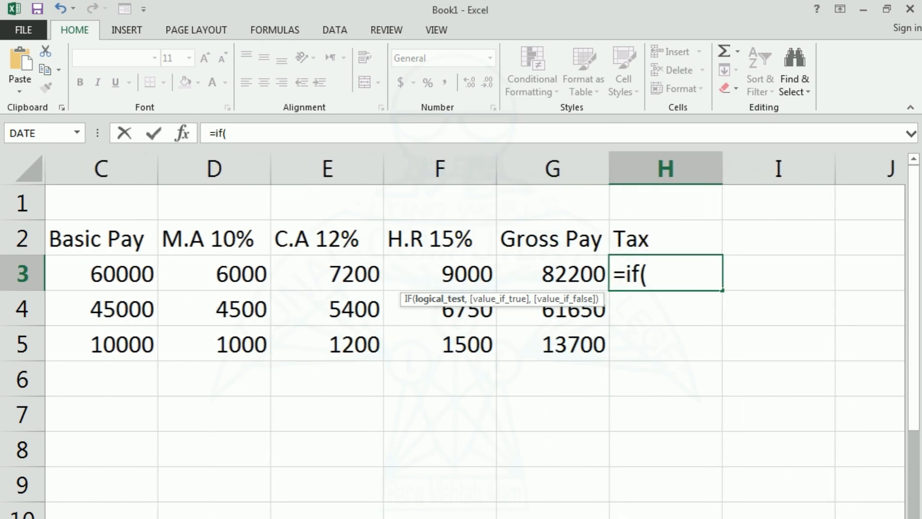
pyautogui.hscroll(-1, 471, 335)
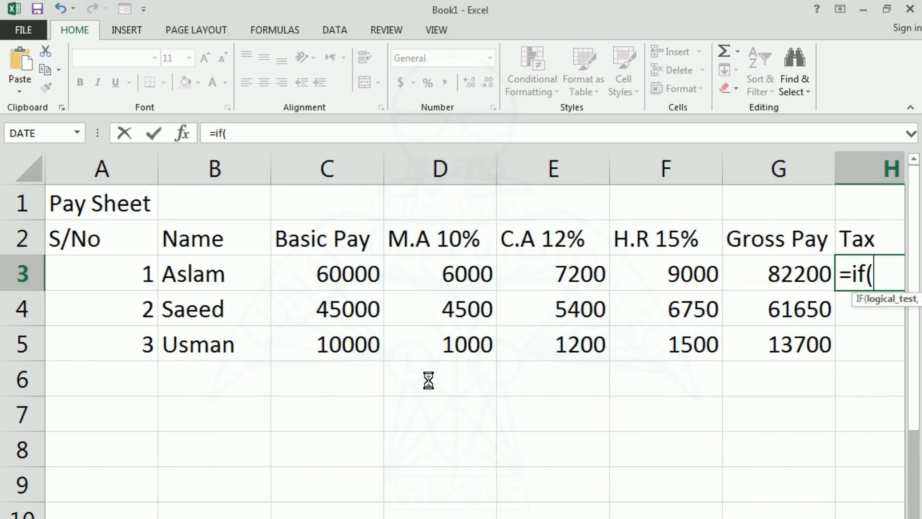
pyautogui.click(335, 276)
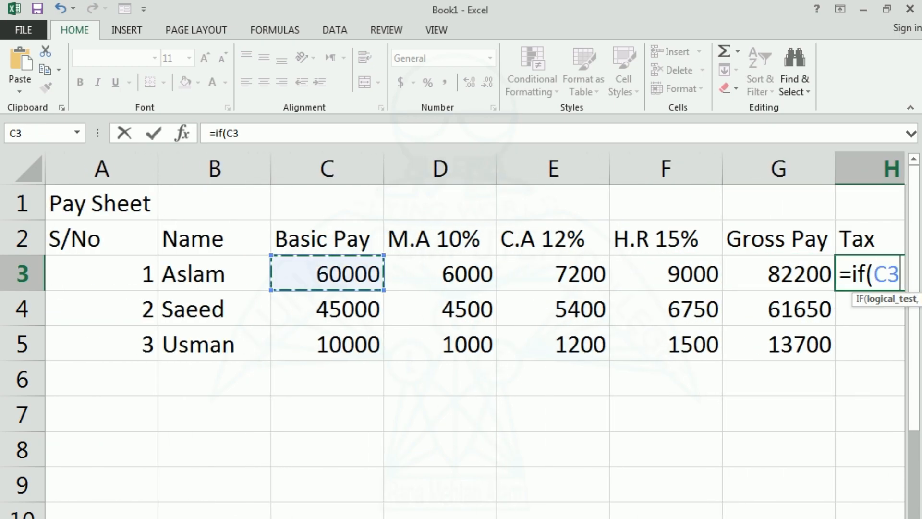
pyautogui.hscroll(1, 475, 335)
pyautogui.hscroll(2, 474, 334)
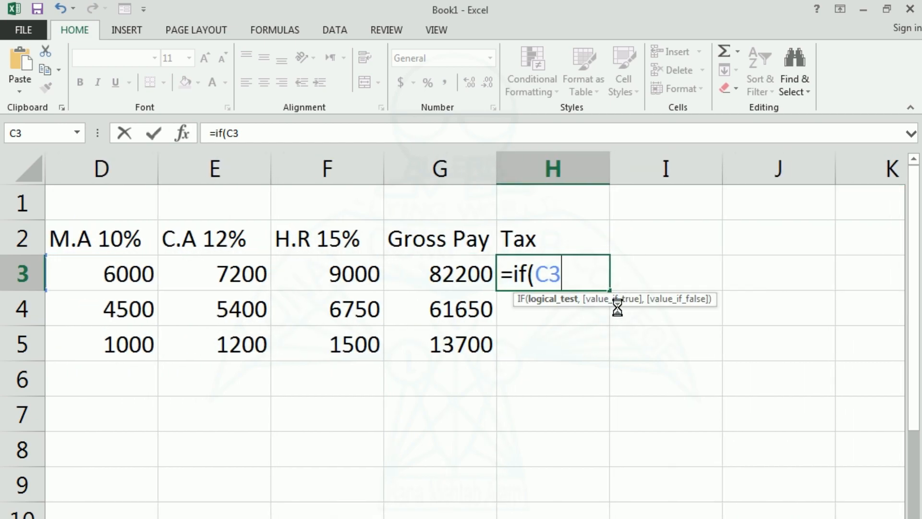
pyautogui.write('>')
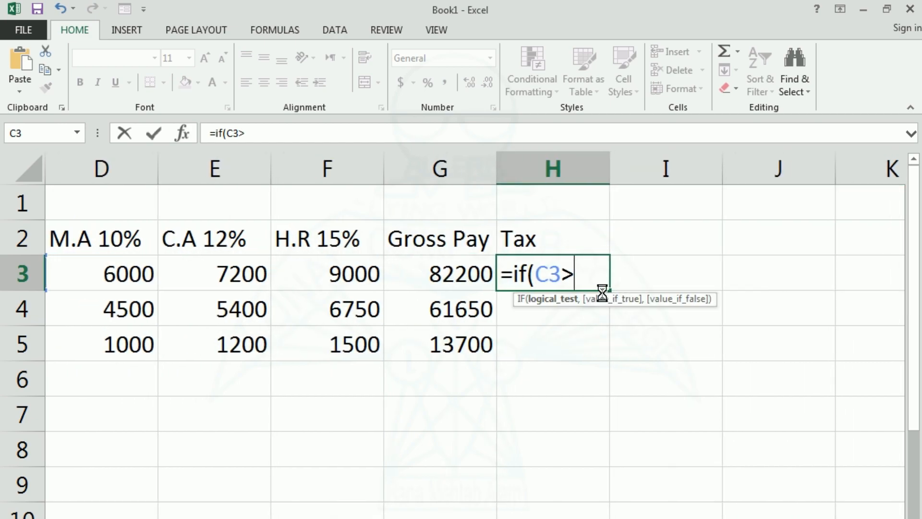
pyautogui.write('=10000')
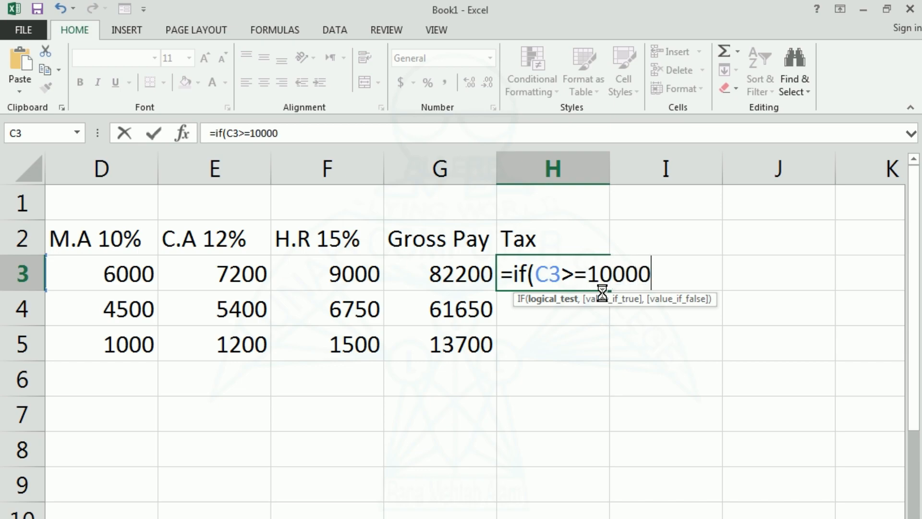
pyautogui.write('0')
pyautogui.write(',')
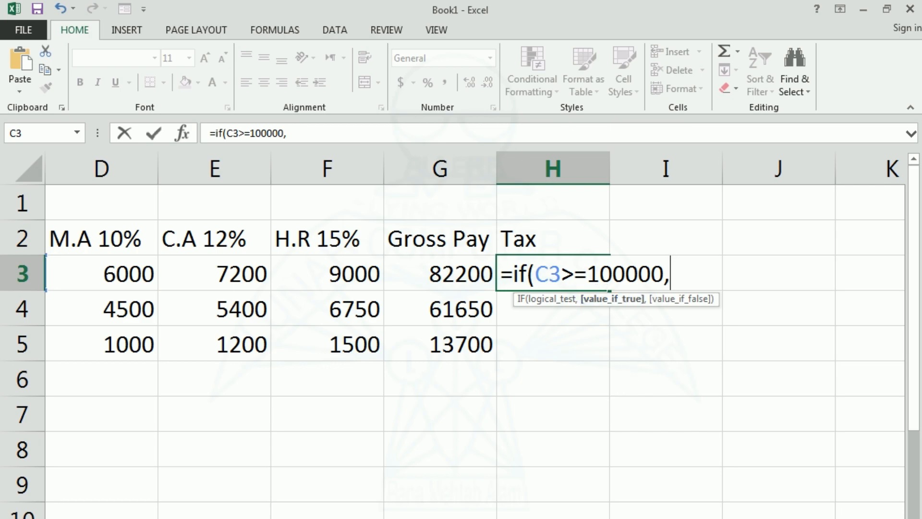
# Step: Complete the IF formula in H3 with C3*1% as the true result and 0 as the false result
pyautogui.hscroll(-3, 462, 313)
pyautogui.click(327, 272)
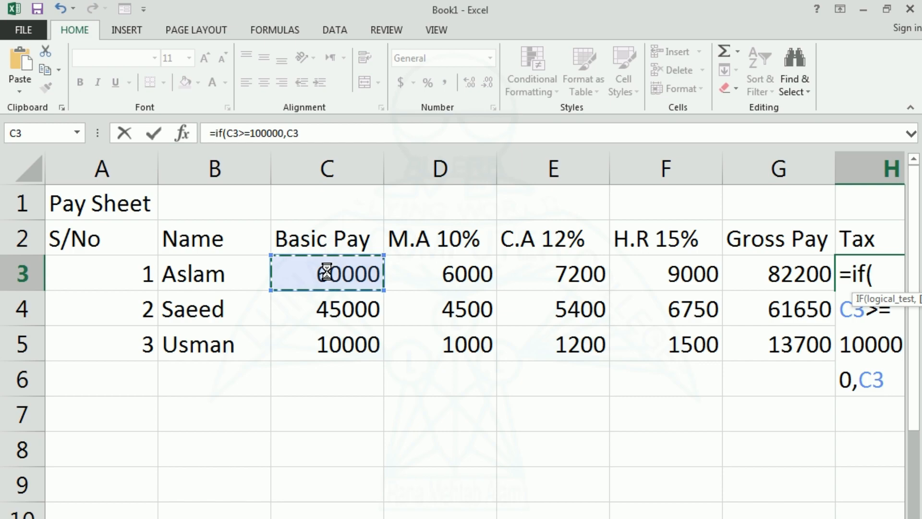
pyautogui.write('%')
pyautogui.press('BackSpace')
pyautogui.write('*')
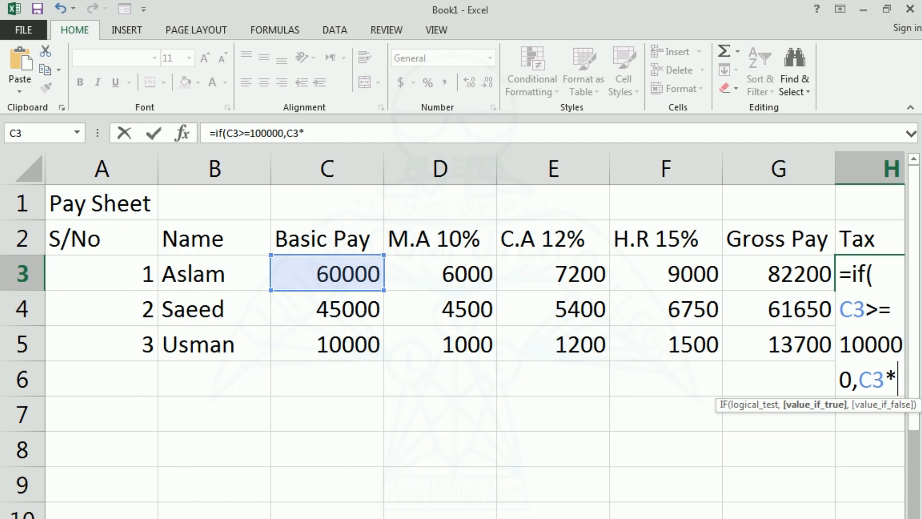
pyautogui.hscroll(1, 475, 336)
pyautogui.hscroll(2, 609, 480)
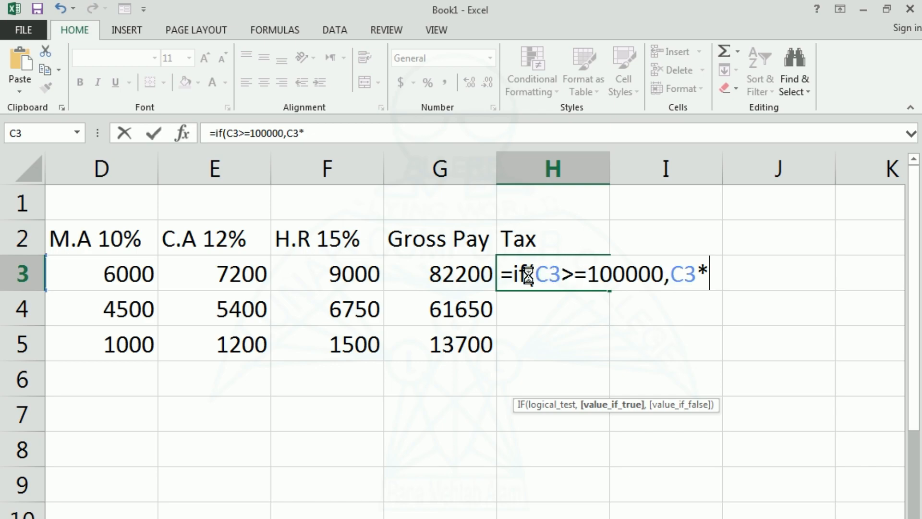
pyautogui.moveTo(536, 276); pyautogui.dragTo(670, 273)
pyautogui.click(714, 273)
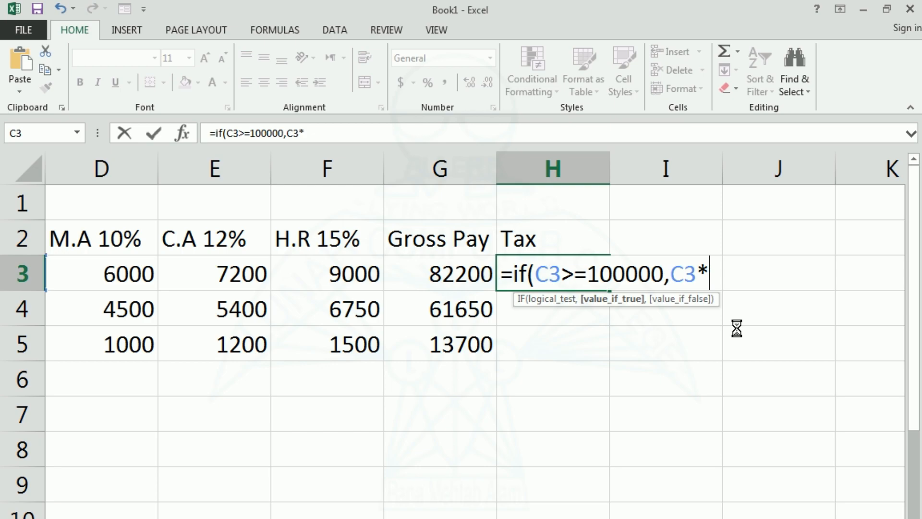
pyautogui.write('1%,')
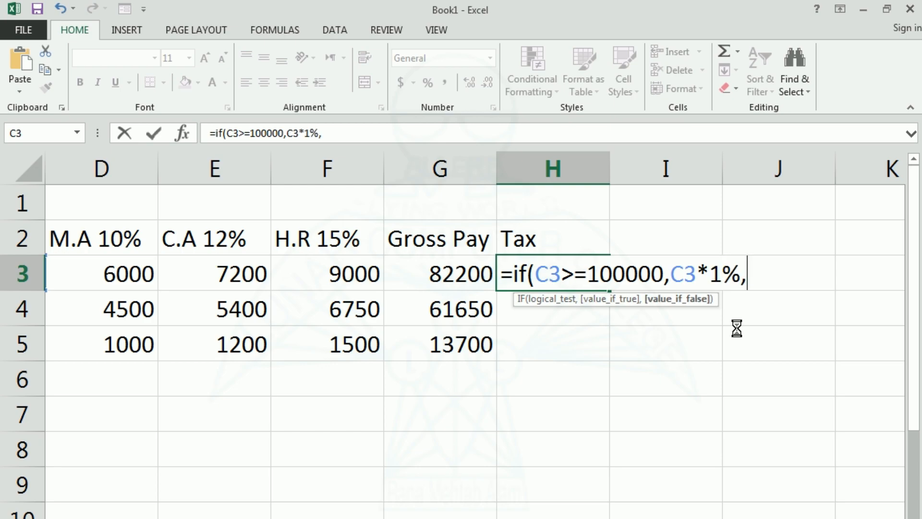
pyautogui.write('0')
pyautogui.press('Return')
pyautogui.press('Up')
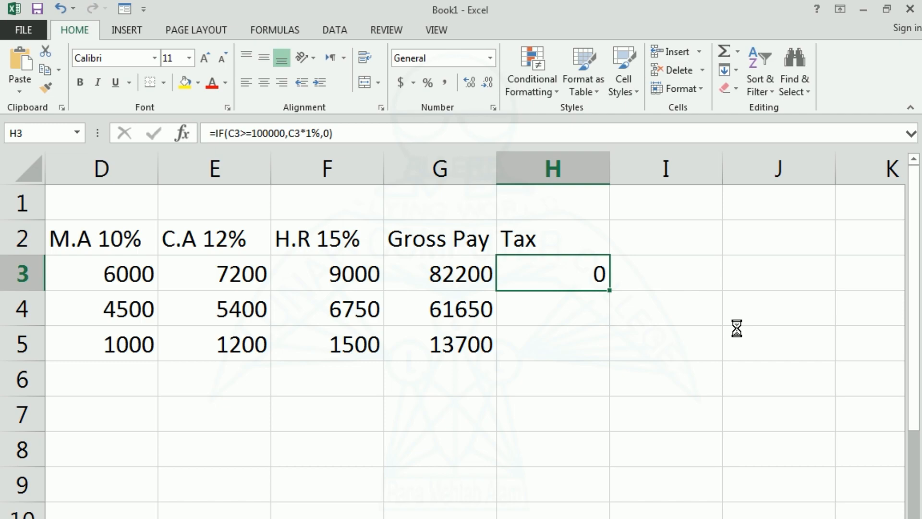
# Step: Review the first employee's pay figures across row 3, from the name through to the tax
pyautogui.press('Left')
pyautogui.press('Left')
pyautogui.press('Left')
pyautogui.press('Left')
pyautogui.press('Left')
pyautogui.press('Left')
pyautogui.press('Left')
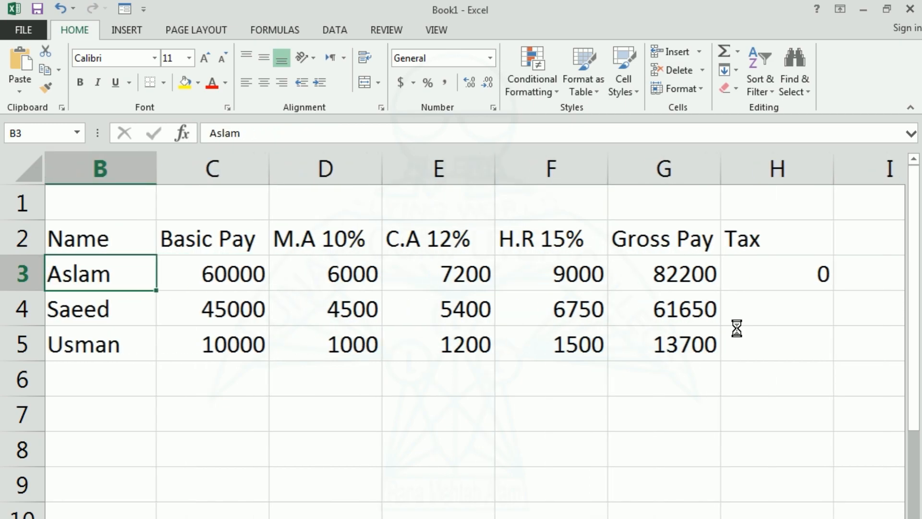
pyautogui.press('Right')
pyautogui.press('Right')
pyautogui.press('Right')
pyautogui.press('Right')
pyautogui.press('Right')
pyautogui.press('Right')
pyautogui.press('Right')
pyautogui.press('Right')
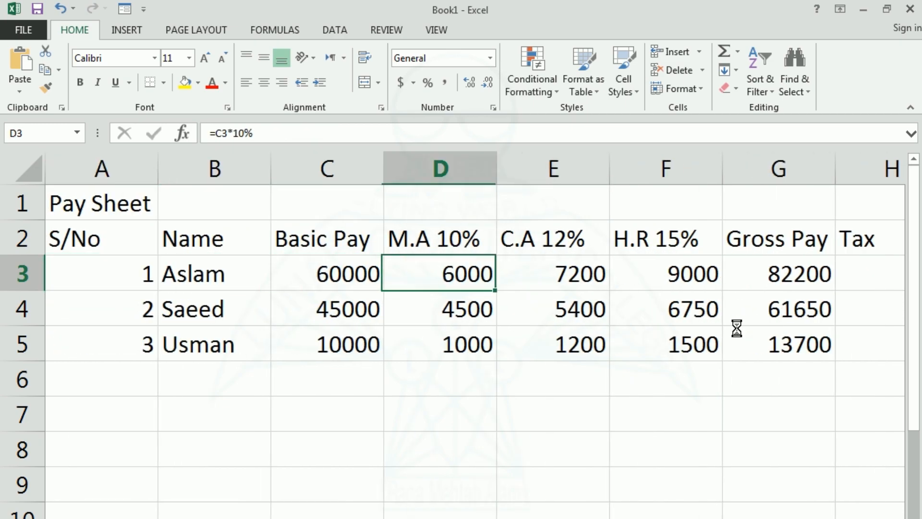
# Step: Set the first employee's basic pay in C3 to 100000 and check the tax formula in H3
pyautogui.press('Left')
pyautogui.press('Left')
pyautogui.press('Left')
pyautogui.press('Left')
pyautogui.press('Left')
pyautogui.press('Left')
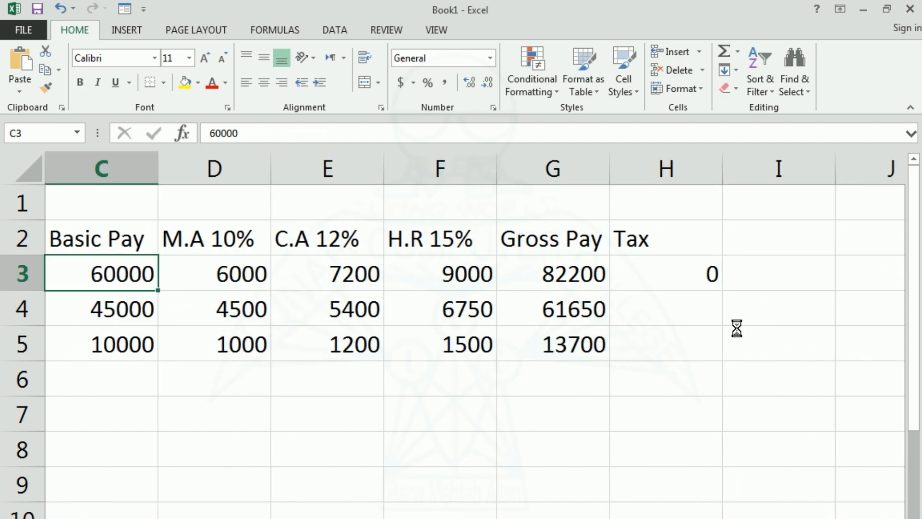
pyautogui.write('10')
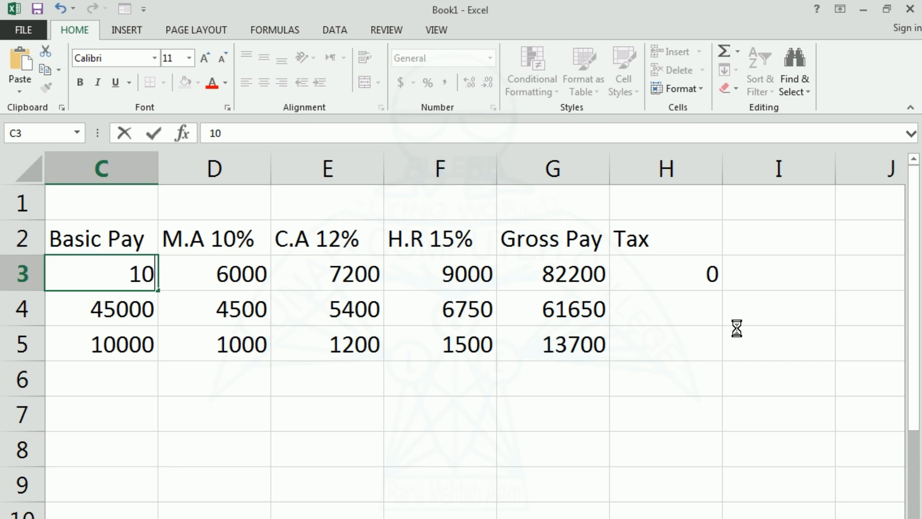
pyautogui.write('0000')
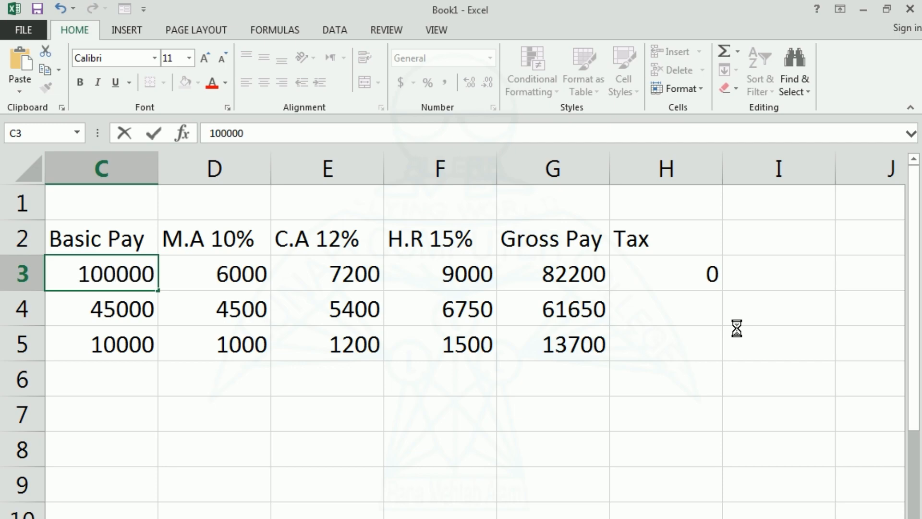
pyautogui.press('Return')
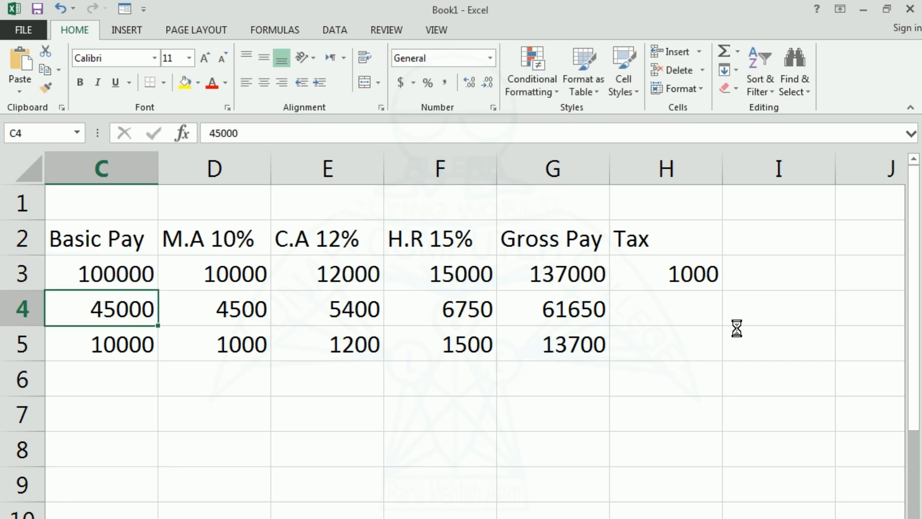
pyautogui.press('Up')
pyautogui.press('Right')
pyautogui.press('Right')
pyautogui.press('Right')
pyautogui.press('Right')
pyautogui.press('Right')
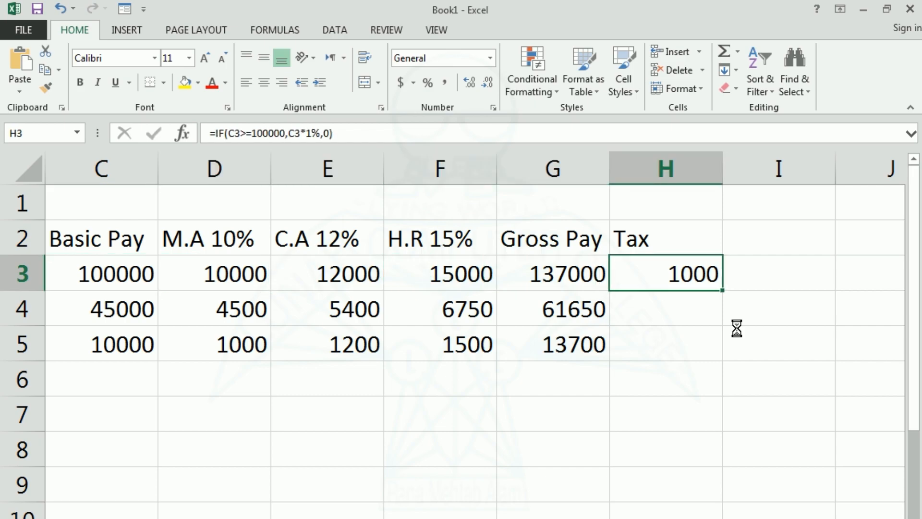
# Step: Enter the column heading "Ded 2%" in cell I2
pyautogui.press('Up')
pyautogui.press('Right')
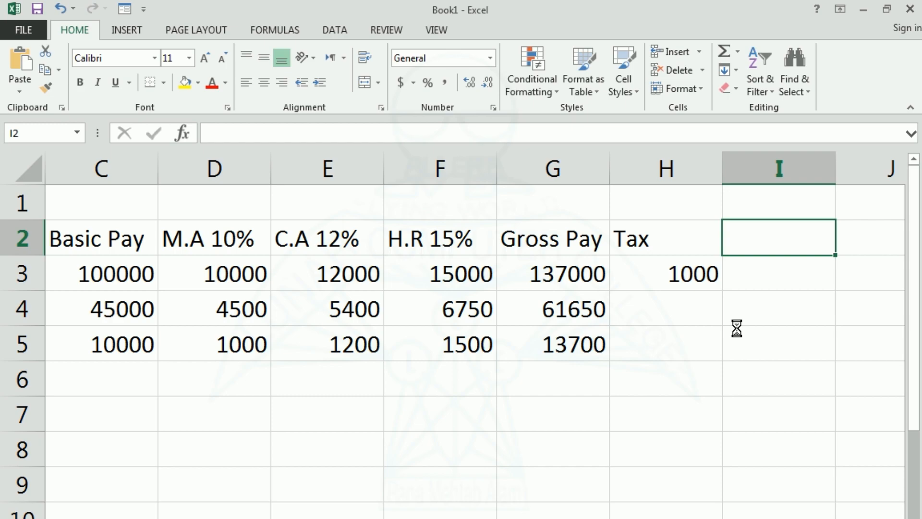
pyautogui.press('F2')
pyautogui.write('X')
pyautogui.press('BackSpace')
pyautogui.write('Ded ')
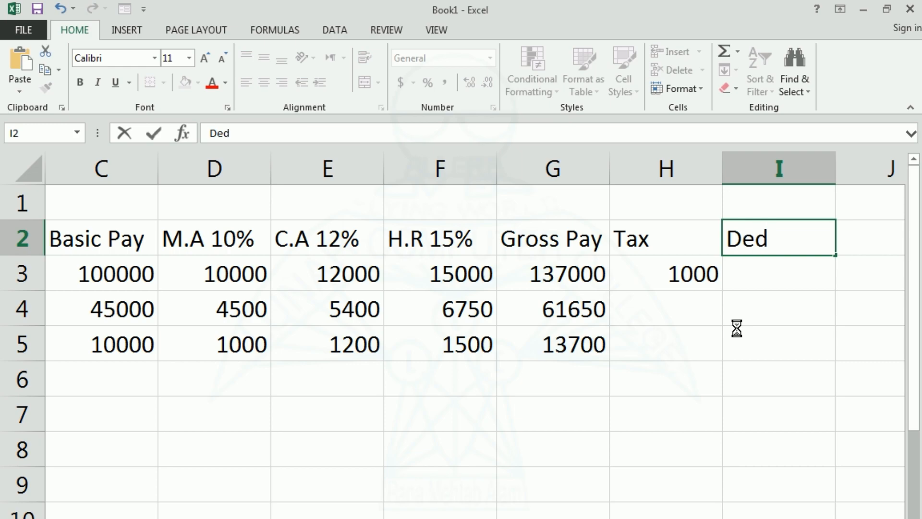
pyautogui.write('2%')
pyautogui.press('Return')
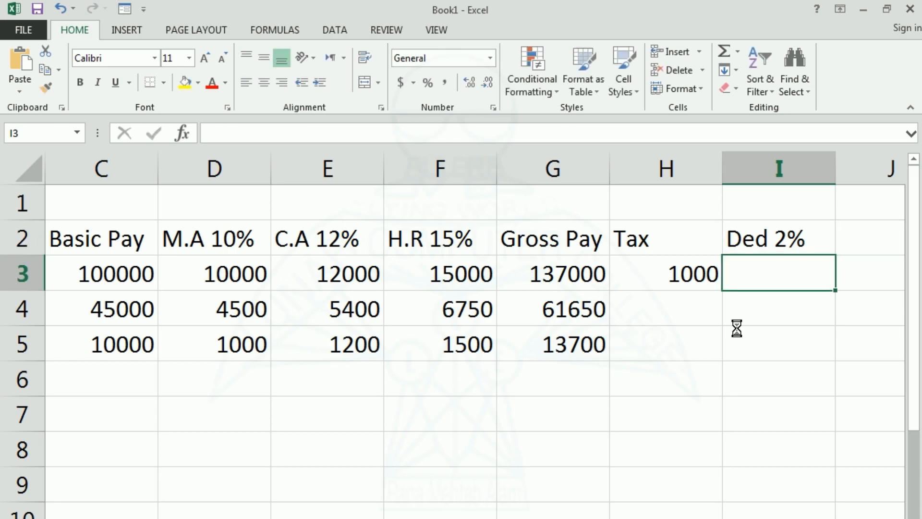
# Step: Enter the formula =C3*2% in cell I3 to calculate the first employee's deduction from basic pay
pyautogui.write('=')
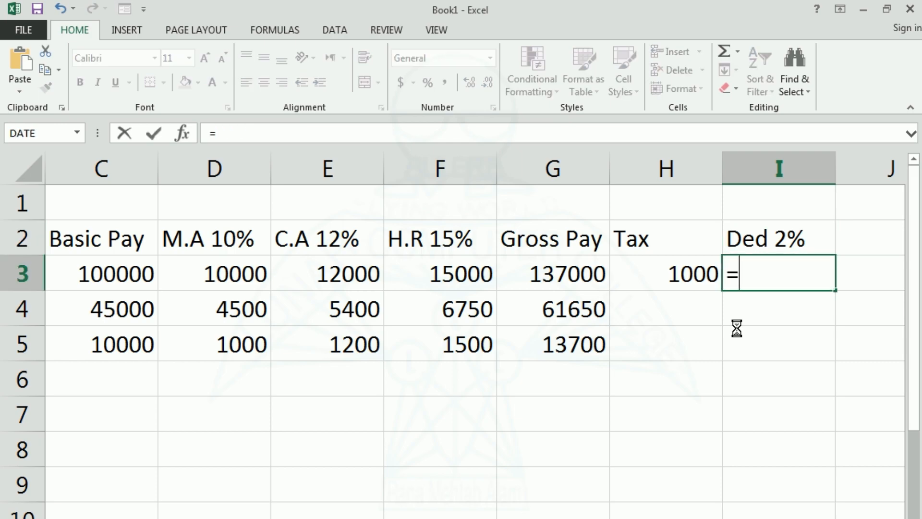
pyautogui.click(87, 258)
pyautogui.write('*2%')
pyautogui.press('Return')
pyautogui.press('Up')
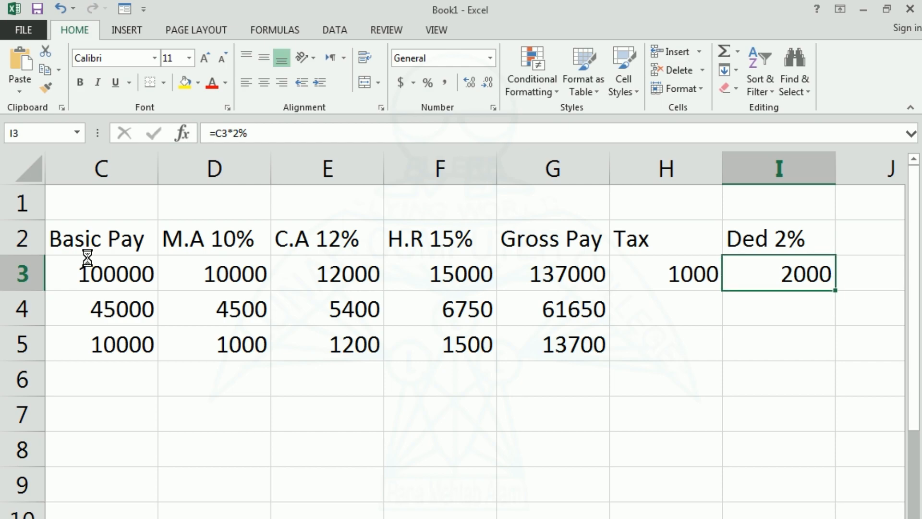
# Step: Enter the column headings "Funds" in cell J2 and "Fine" in cell K2
pyautogui.press('Right')
pyautogui.press('Up')
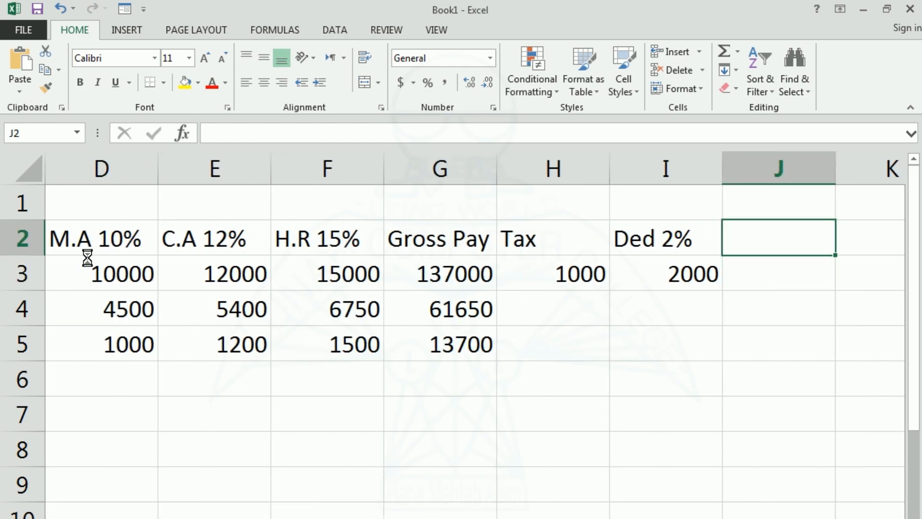
pyautogui.write('Funds')
pyautogui.press('Return')
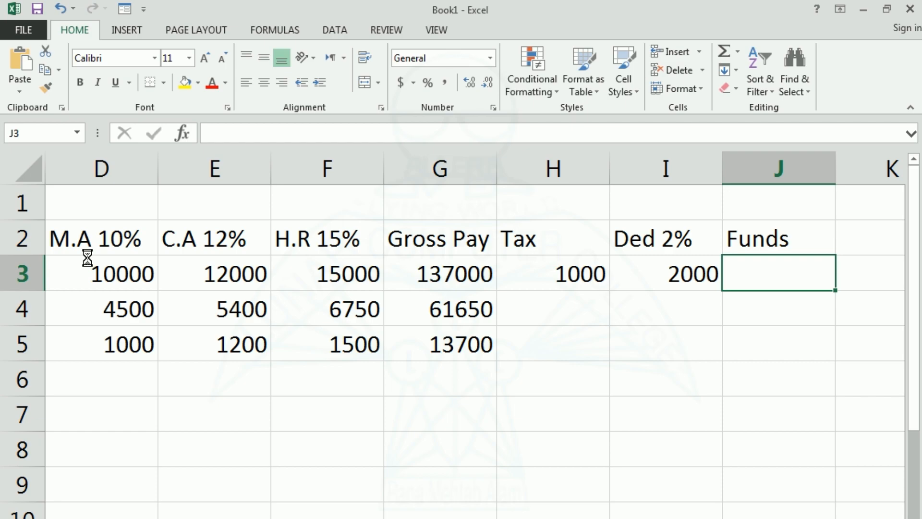
pyautogui.press('Right')
pyautogui.press('Up')
pyautogui.write('F')
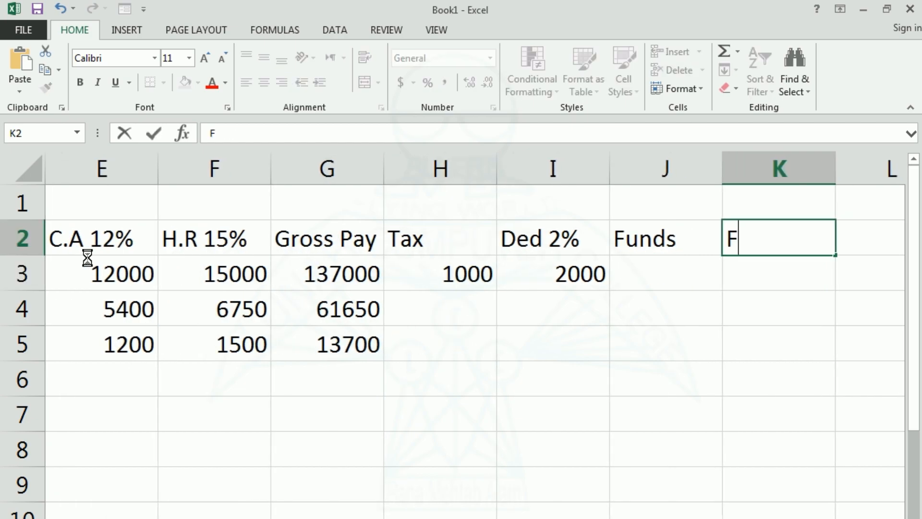
pyautogui.write('ine')
pyautogui.press('Return')
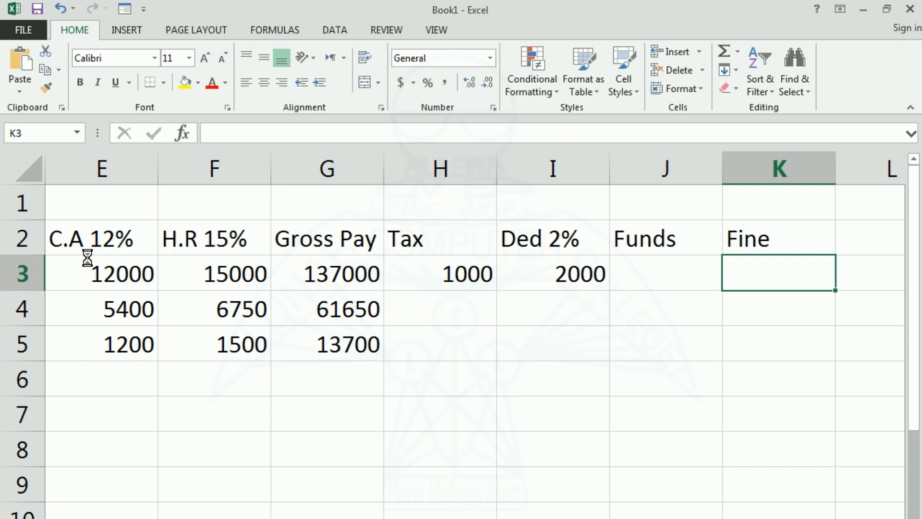
# Step: Enter 400 for the first employee's Funds in J3 and 0 for the Fine in K3
pyautogui.press('Left')
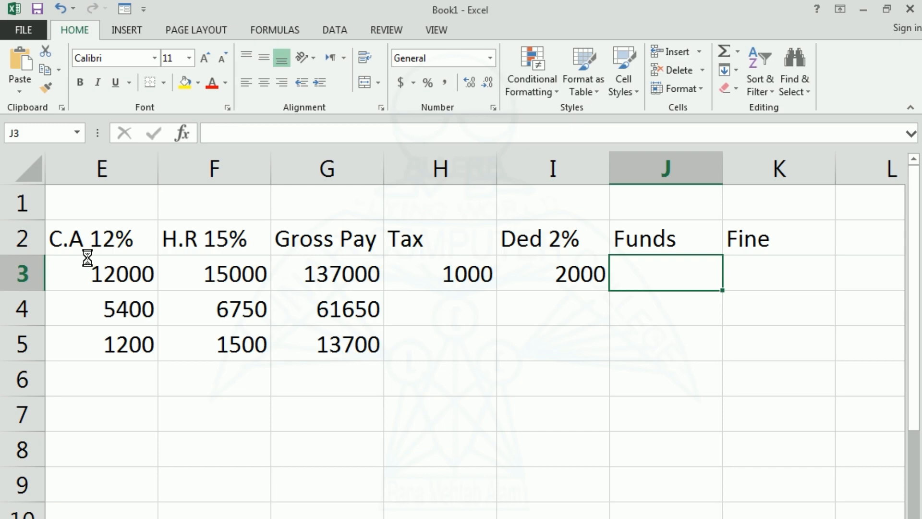
pyautogui.write('400')
pyautogui.press('Return')
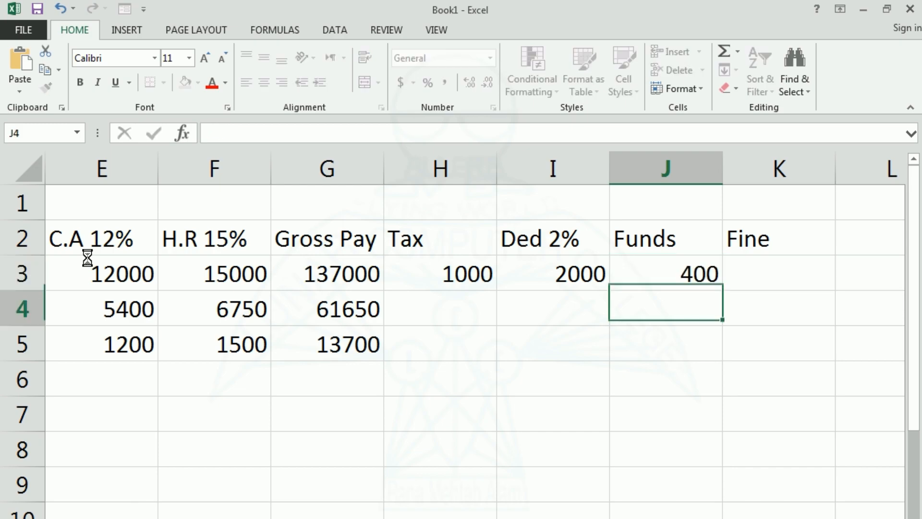
pyautogui.press('Up')
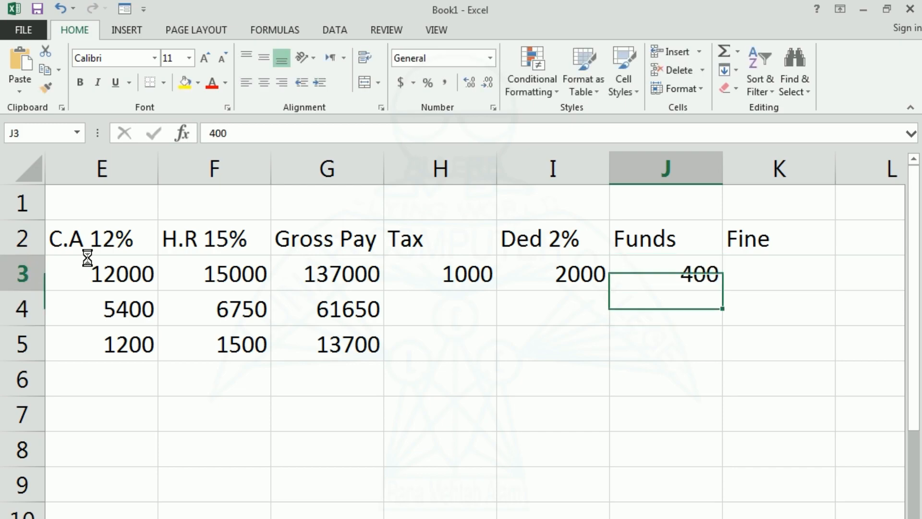
pyautogui.press('Right')
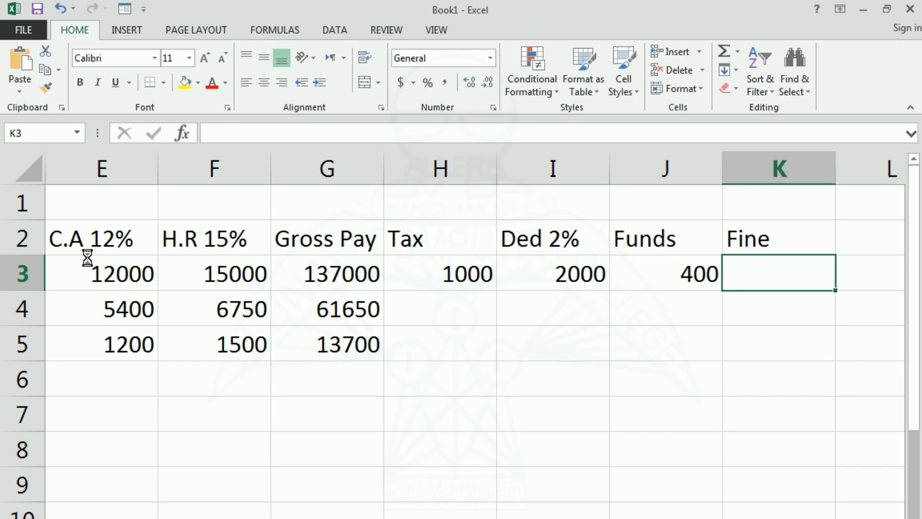
pyautogui.write('0')
pyautogui.press('Return')
# Step: Fill the Tax formula from H3 and the Ded 2% formula from I3 down to row 5
pyautogui.press('Left')
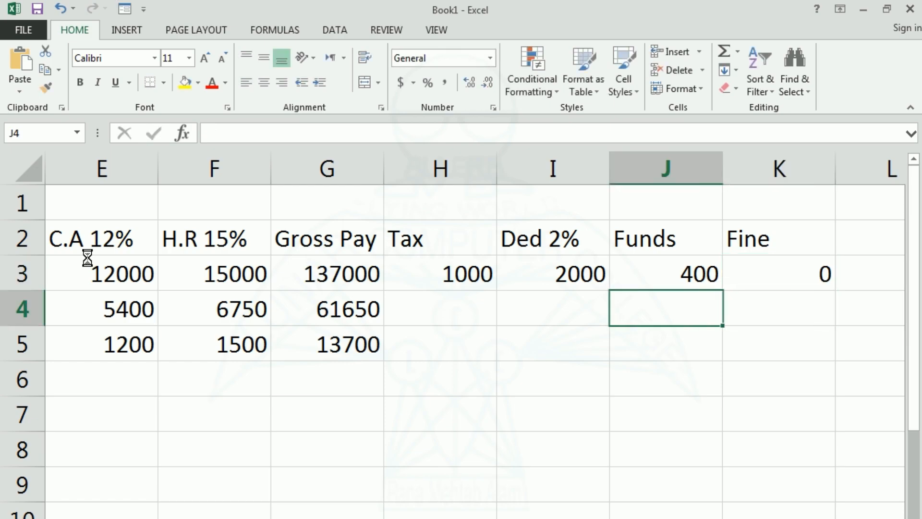
pyautogui.press('Left')
pyautogui.press('Left')
pyautogui.press('Up')
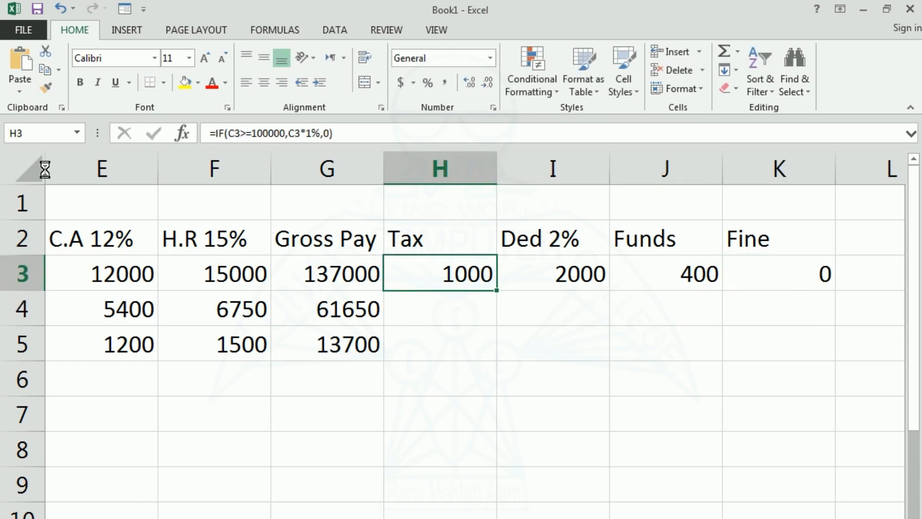
pyautogui.moveTo(496, 290); pyautogui.dragTo(477, 350)
pyautogui.click(577, 286)
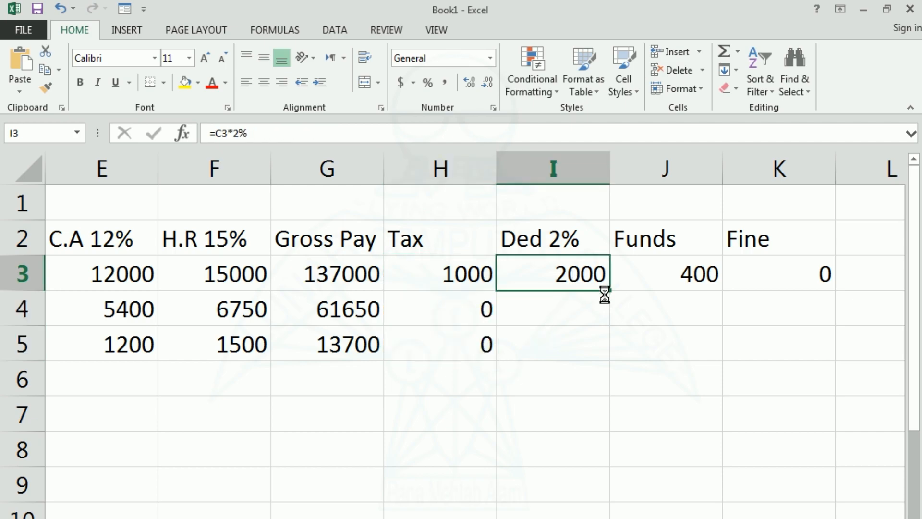
pyautogui.moveTo(609, 294); pyautogui.dragTo(598, 360)
# Step: Enter Funds amounts of 400 in J4 and 100 in J5 for the remaining two employees
pyautogui.click(657, 311)
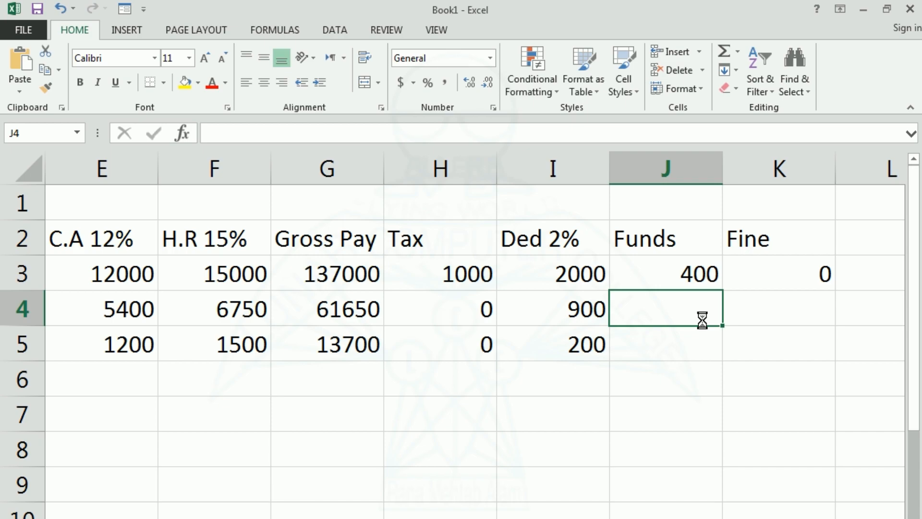
pyautogui.write('400')
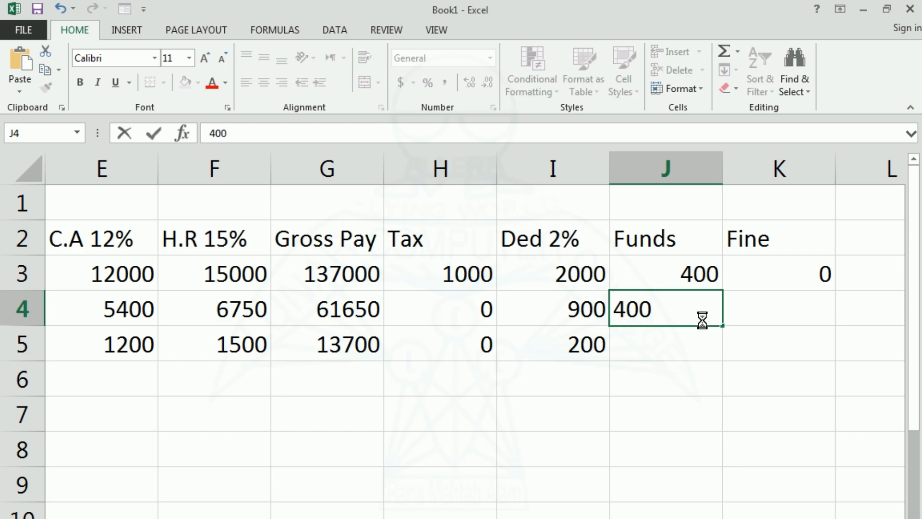
pyautogui.press('Return')
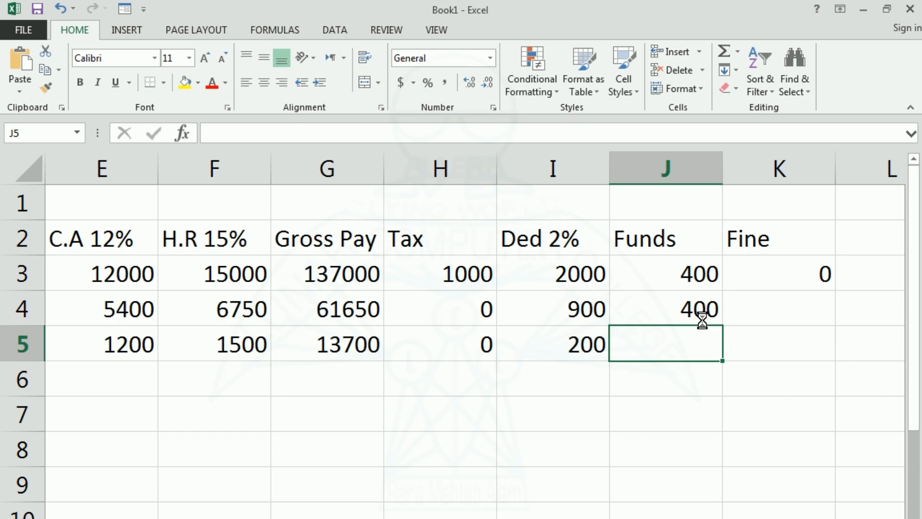
pyautogui.write('1')
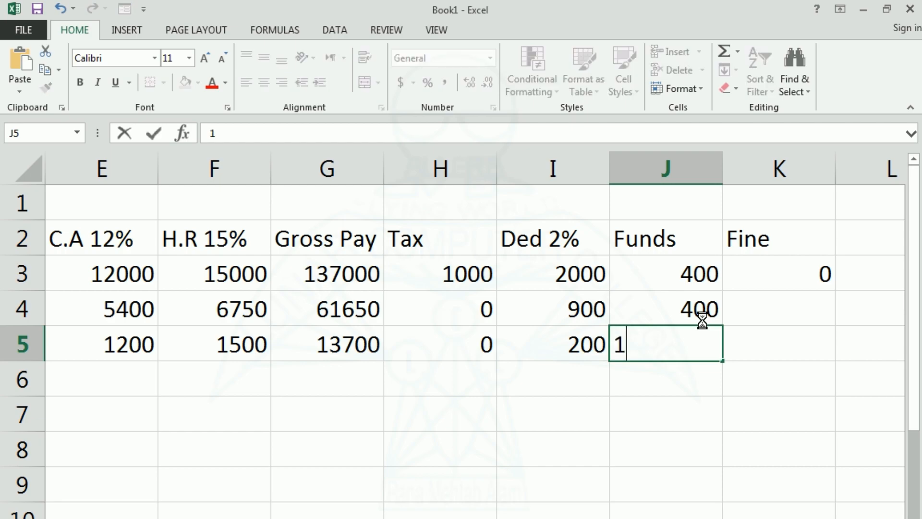
pyautogui.write('00')
pyautogui.press('Tab')
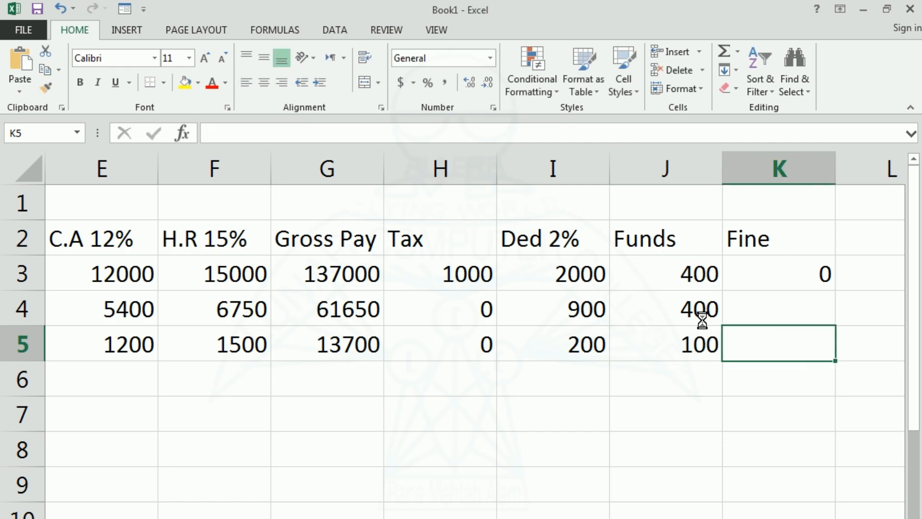
# Step: Enter Fine amounts of 200 in K4 and 1000 in K5 for the remaining two employees
pyautogui.press('Up')
pyautogui.press('Up')
pyautogui.press('Down')
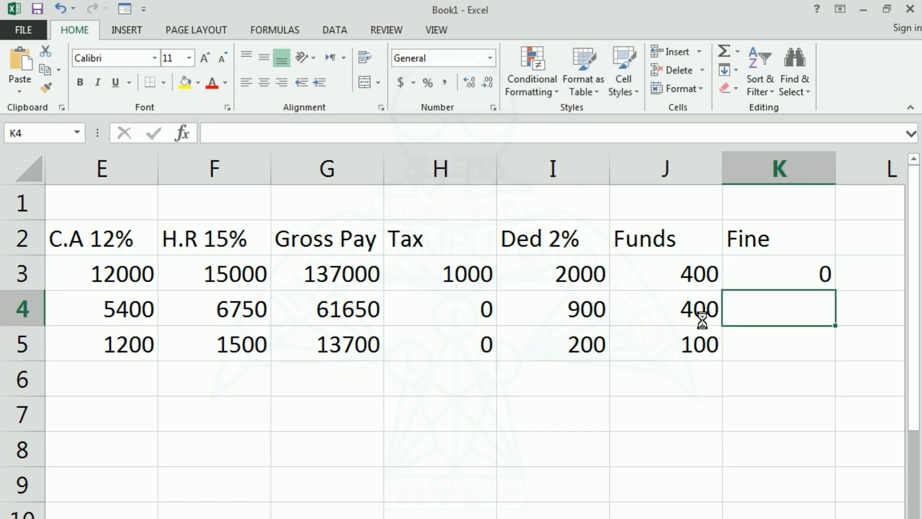
pyautogui.write('200')
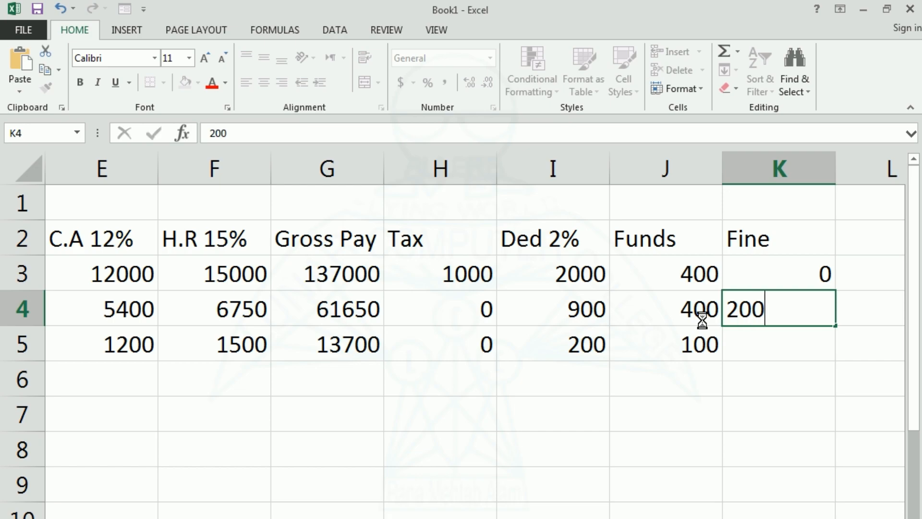
pyautogui.press('Return')
pyautogui.write('1000')
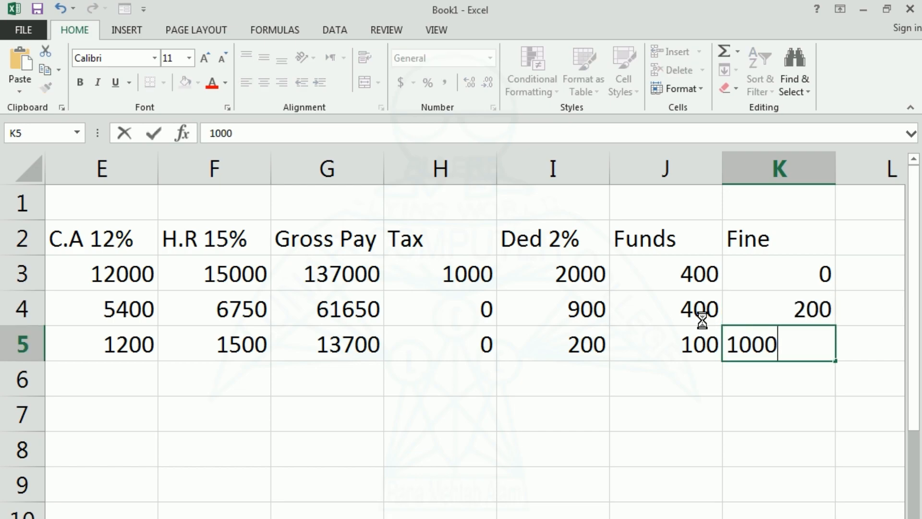
pyautogui.press('Tab')
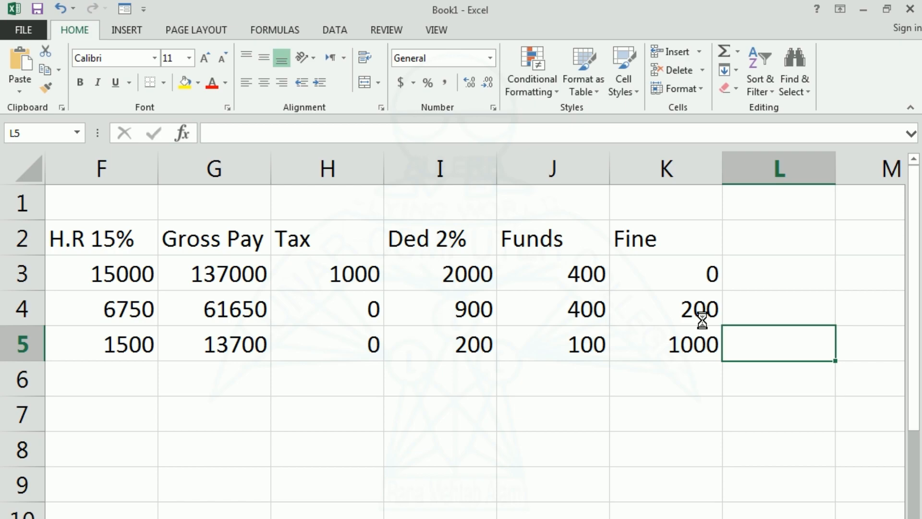
# Step: Enter the column heading "Total Ded" in cell L2
pyautogui.press('Up')
pyautogui.press('Up')
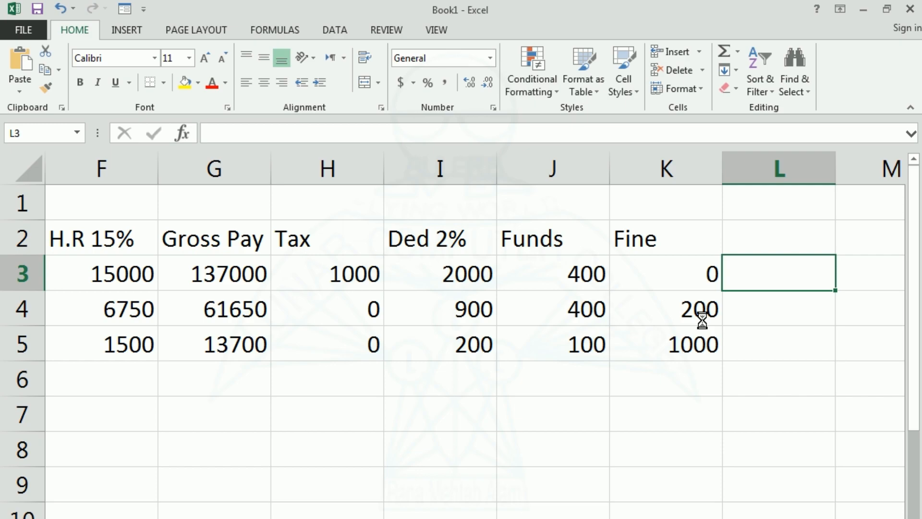
pyautogui.press('Up')
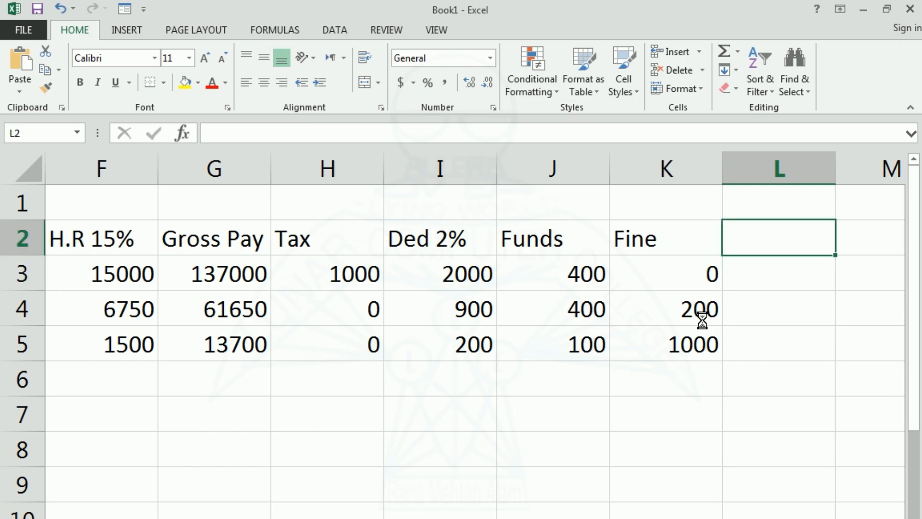
pyautogui.write('Tot')
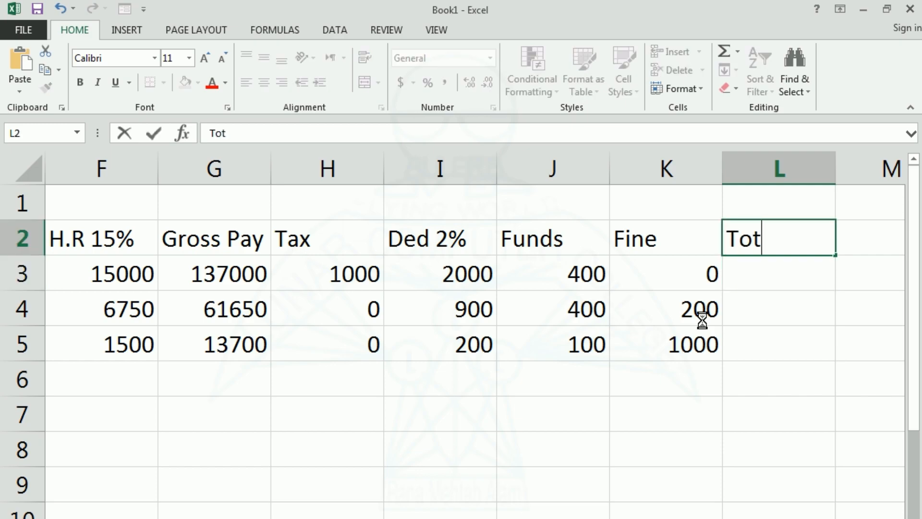
pyautogui.write('al Ded')
pyautogui.press('Return')
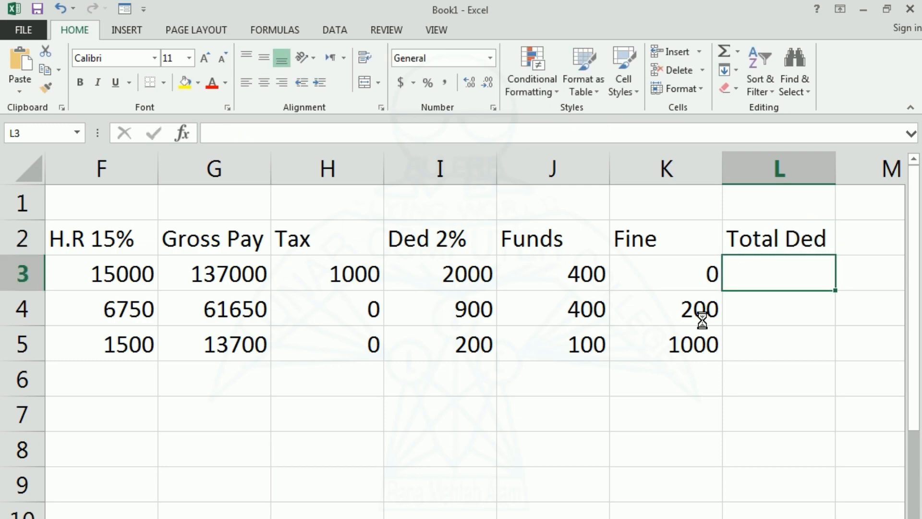
# Step: Total the first employee's deductions in L3 with =SUM(H3:K3) and fill the formula down to row 5
pyautogui.write('=')
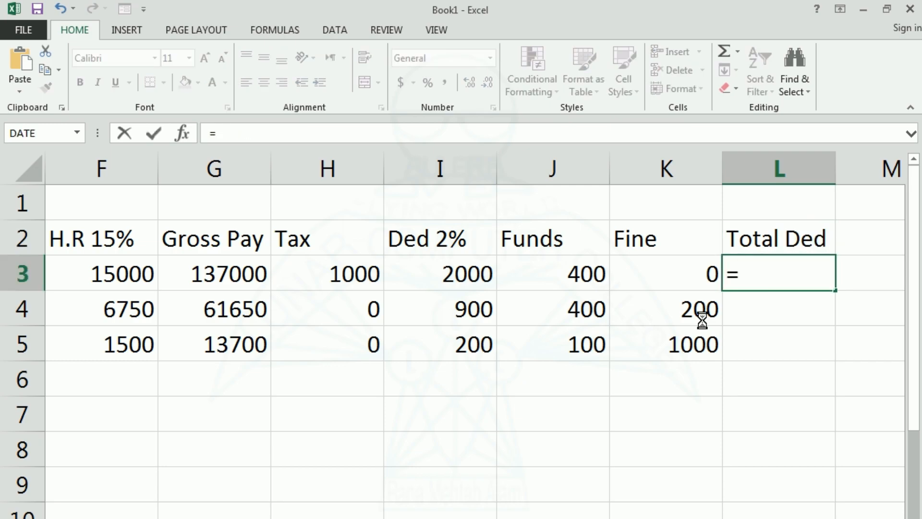
pyautogui.write('sum(')
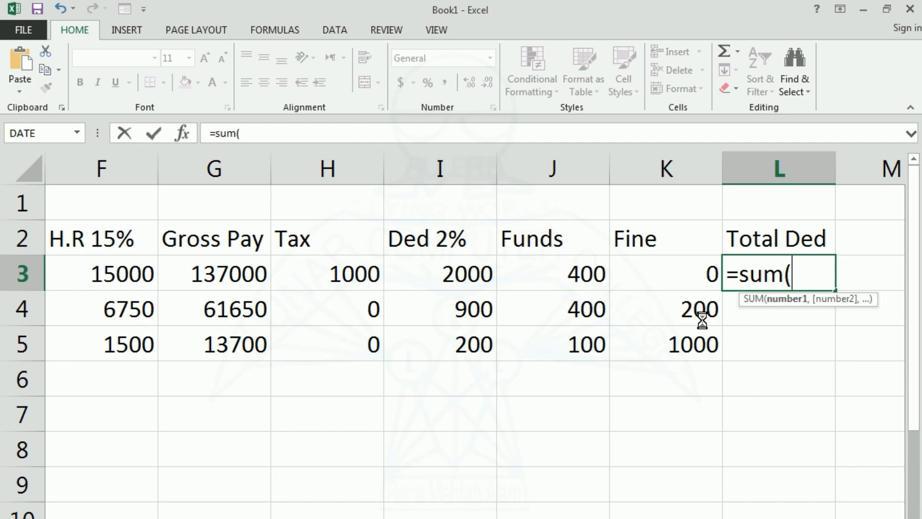
pyautogui.click(336, 273)
pyautogui.moveTo(335, 274); pyautogui.dragTo(669, 278)
pyautogui.press('Return')
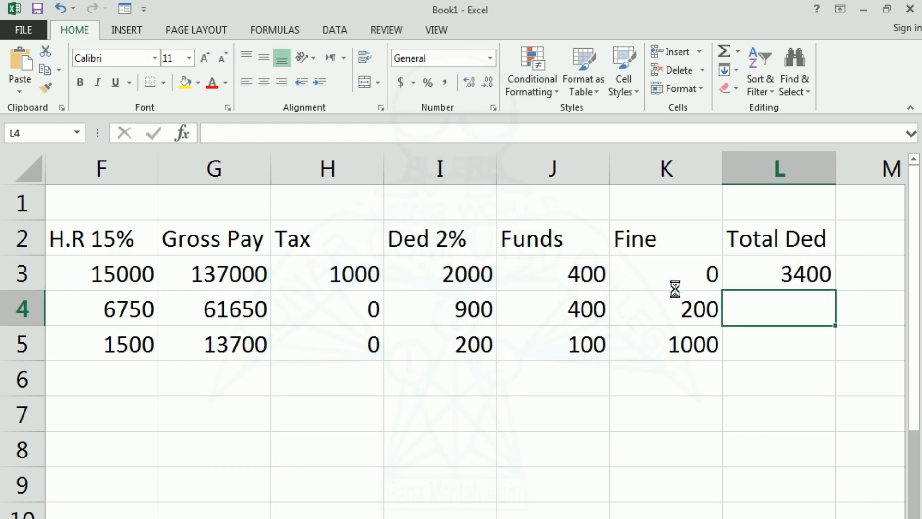
pyautogui.click(800, 269)
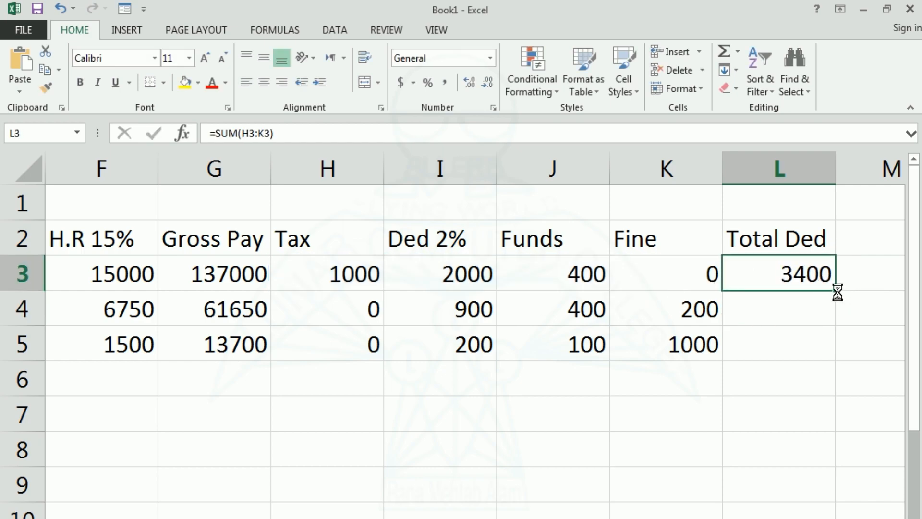
pyautogui.moveTo(837, 292); pyautogui.dragTo(820, 366)
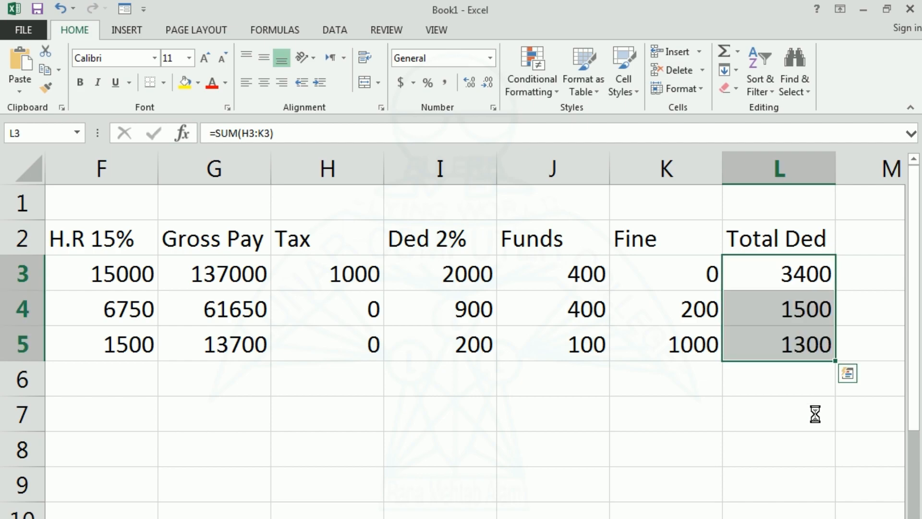
# Step: Enter the column heading "Total Pay" in cell M2
pyautogui.hscroll(2, 696, 284)
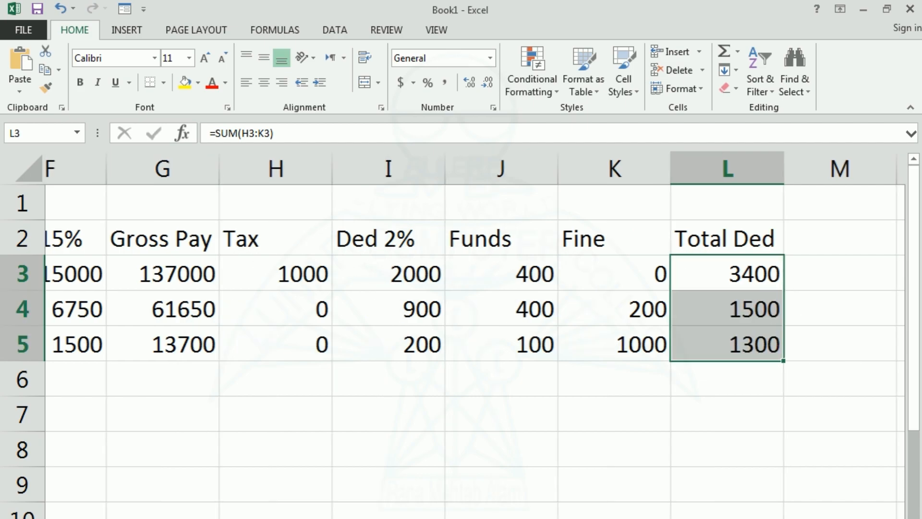
pyautogui.click(666, 233)
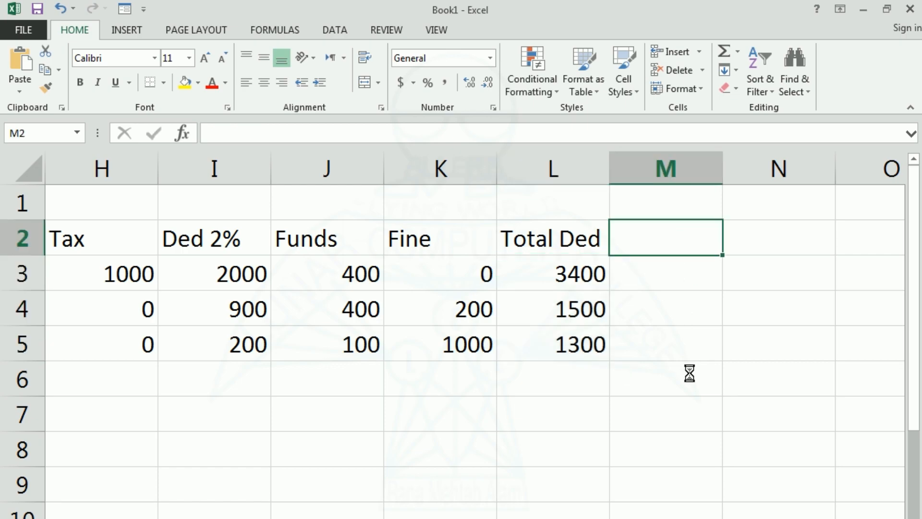
pyautogui.write('Total ')
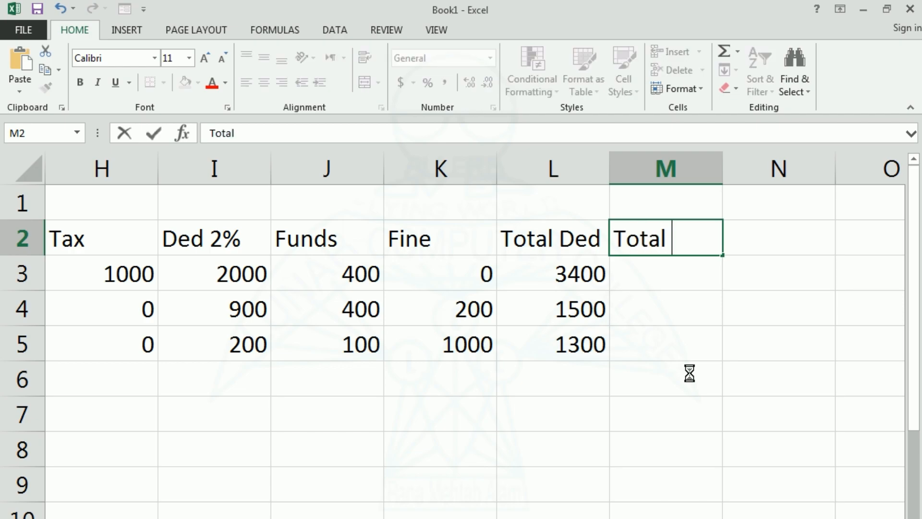
pyautogui.write('Pay')
pyautogui.press('Return')
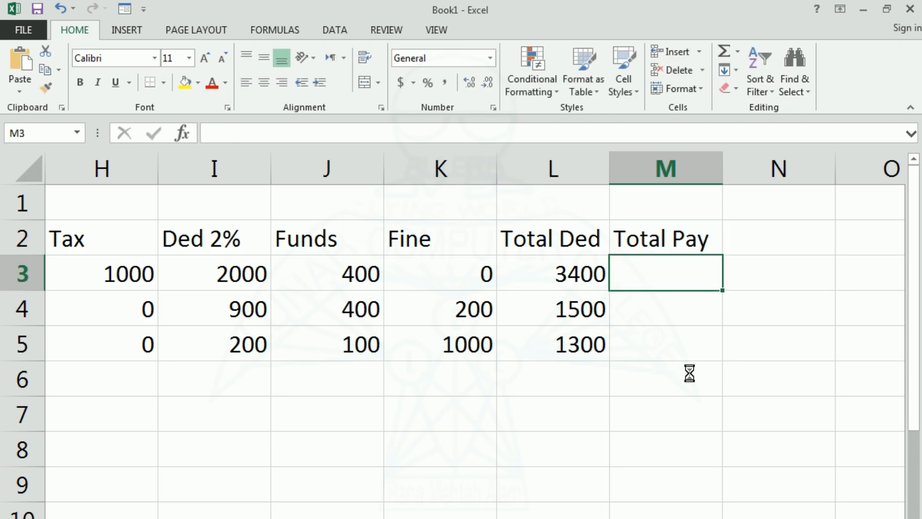
# Step: Review the row 2 headings from Total Pay back to H.R 15%, including Gross Pay and the deduction columns
pyautogui.press('Up')
pyautogui.press('Left')
pyautogui.press('Left')
pyautogui.press('Left')
pyautogui.press('Left')
pyautogui.press('Left')
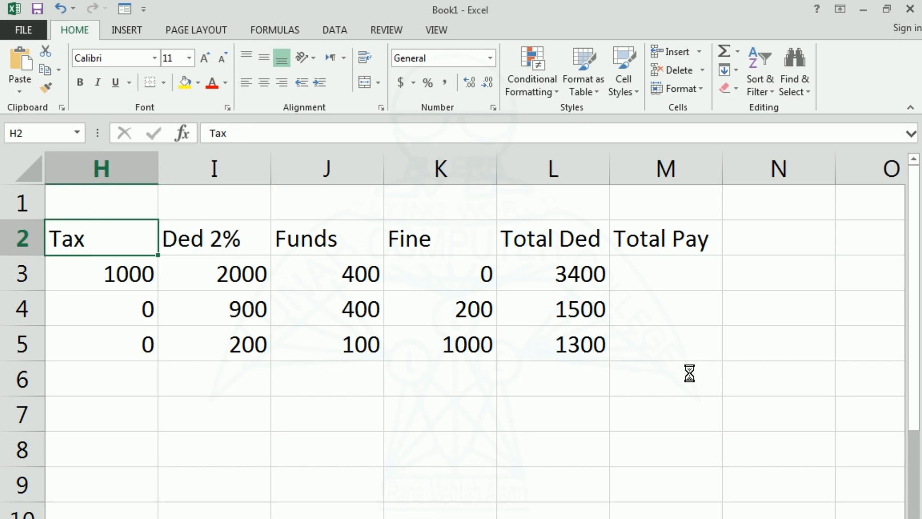
pyautogui.press('Left')
pyautogui.press('Left')
pyautogui.press('Right')
pyautogui.press('Right')
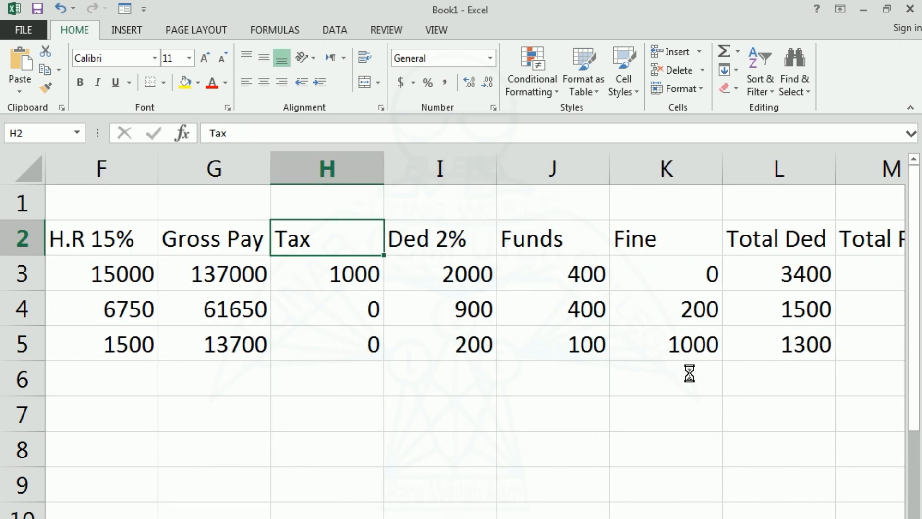
# Step: Calculate the first employee's Total Pay in M3 as Gross Pay minus Total Ded with =G3-L3
pyautogui.press('Down')
pyautogui.press('Right')
pyautogui.press('Right')
pyautogui.press('Right')
pyautogui.press('Right')
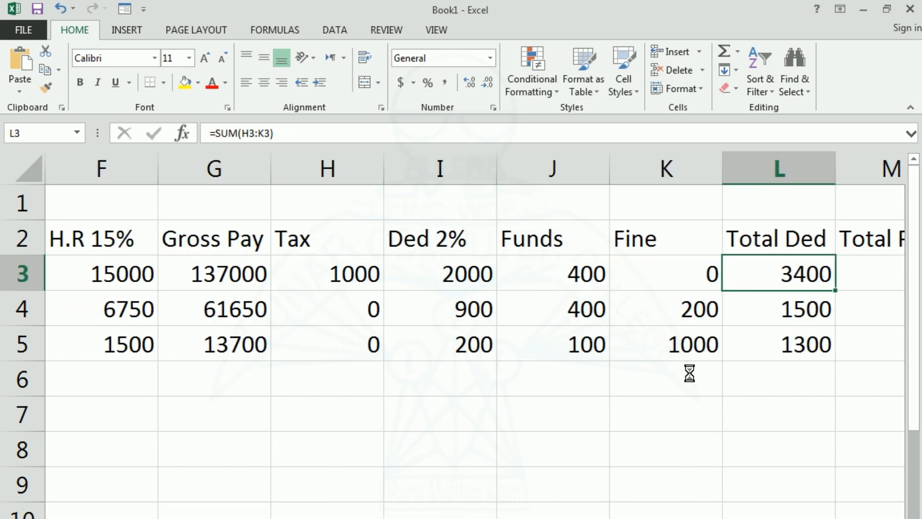
pyautogui.press('Right')
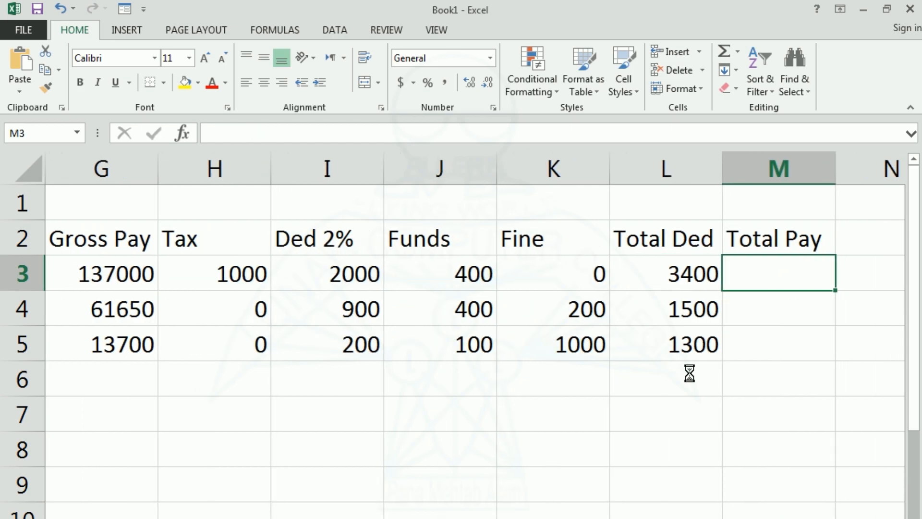
pyautogui.write('=')
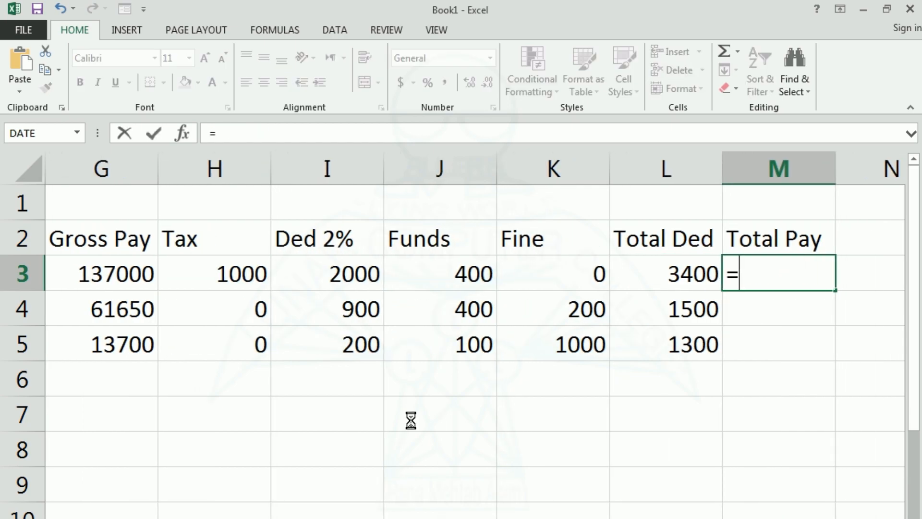
pyautogui.click(98, 275)
pyautogui.write('-')
pyautogui.click(649, 268)
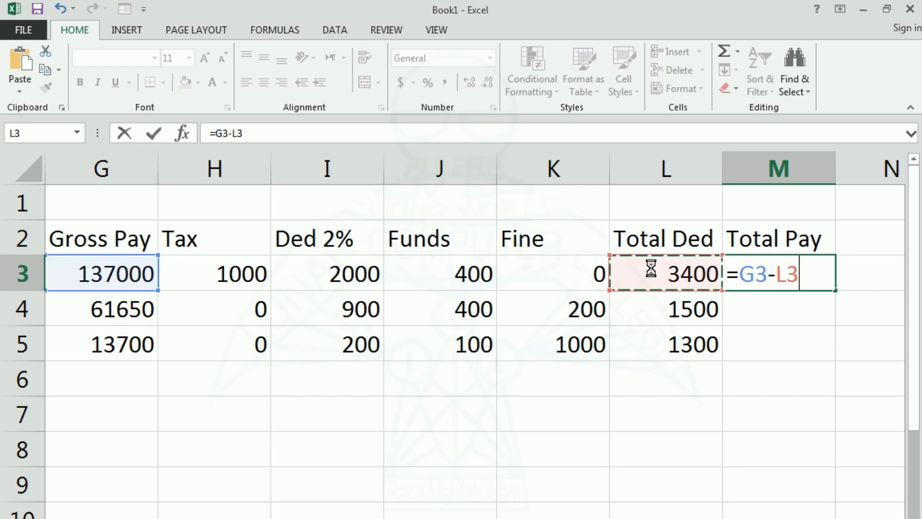
pyautogui.press('Return')
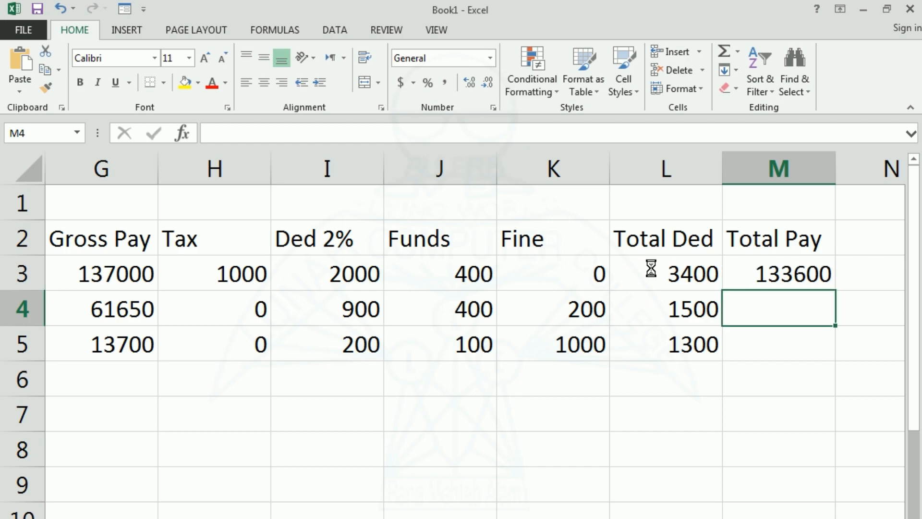
# Step: Add the column heading "Working Days" in cell N2 and enter 20 for the first employee in N3
pyautogui.press('Up')
pyautogui.press('Up')
pyautogui.press('Right')
pyautogui.press('Left')
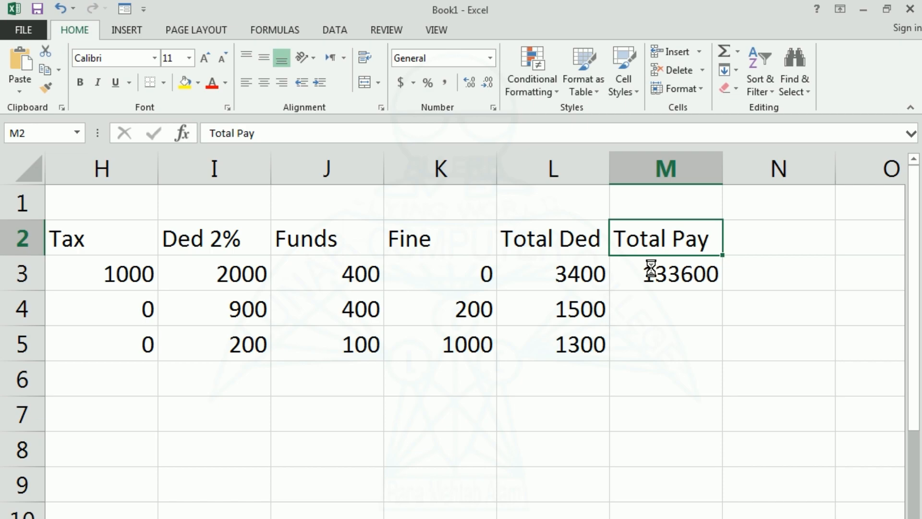
pyautogui.press('Down')
pyautogui.press('Up')
pyautogui.press('Right')
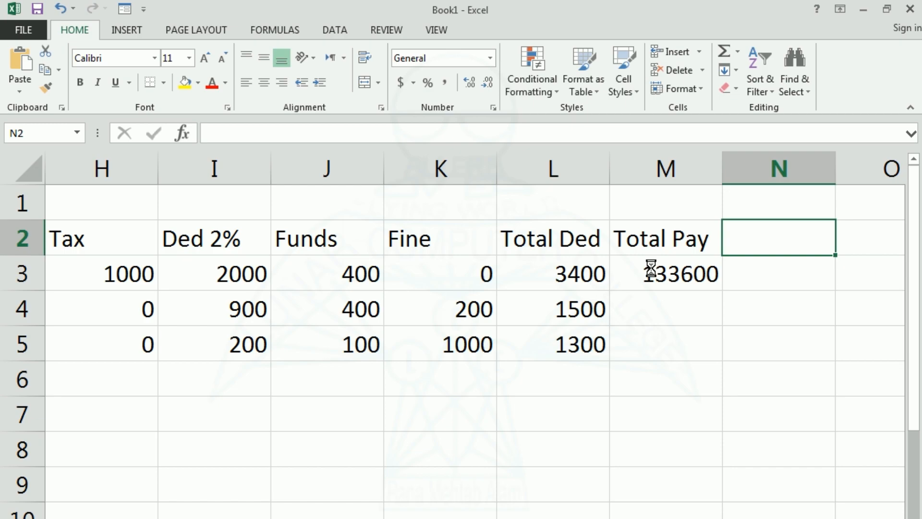
pyautogui.press('Down')
pyautogui.press('Up')
pyautogui.write('W')
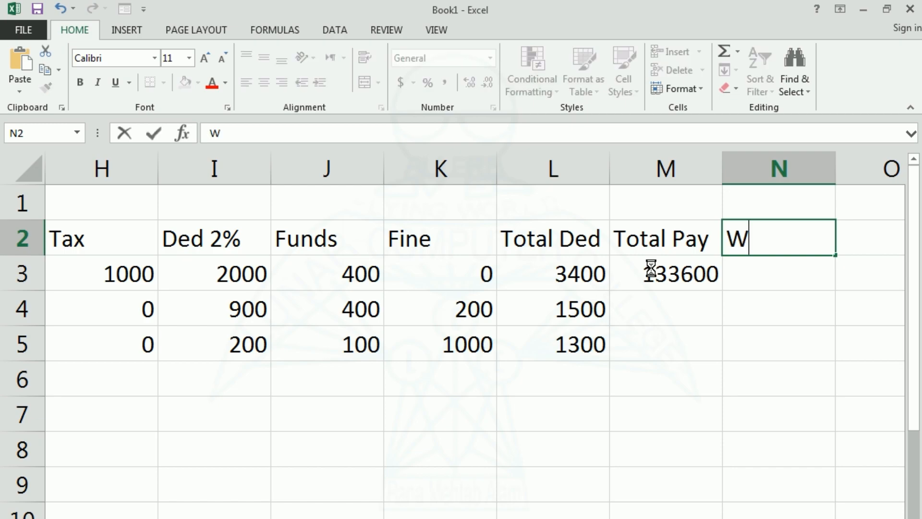
pyautogui.write('orking Days')
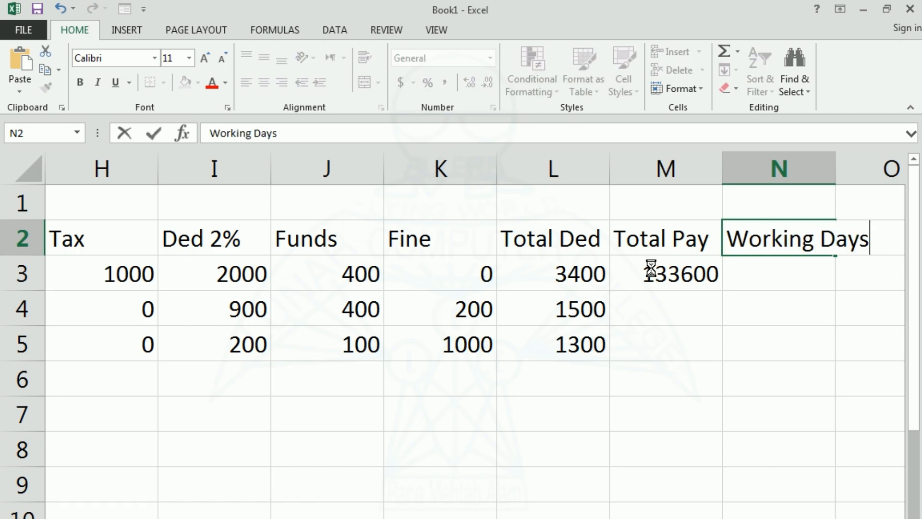
pyautogui.press('Return')
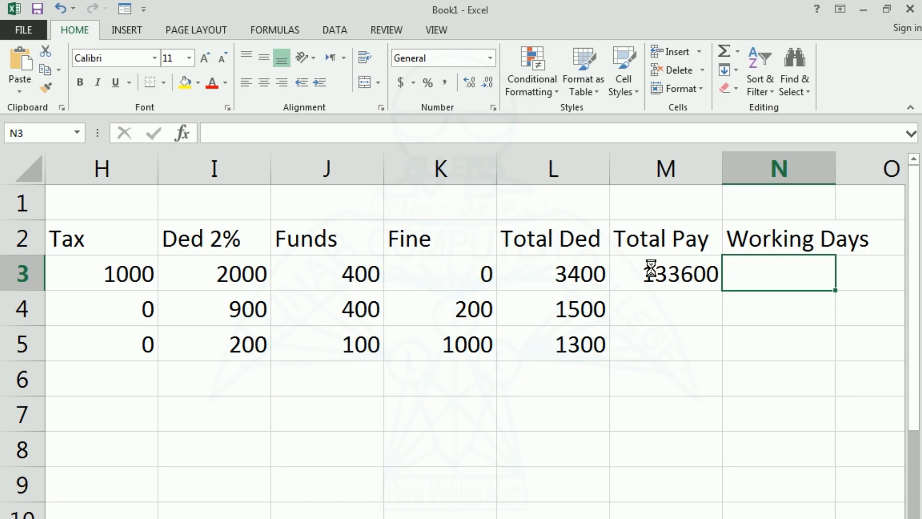
pyautogui.write('20')
pyautogui.press('Return')
# Step: Enter the column heading "Extra Hours" in cell O2
pyautogui.press('Up')
pyautogui.press('Up')
pyautogui.hscroll(1, 651, 269)
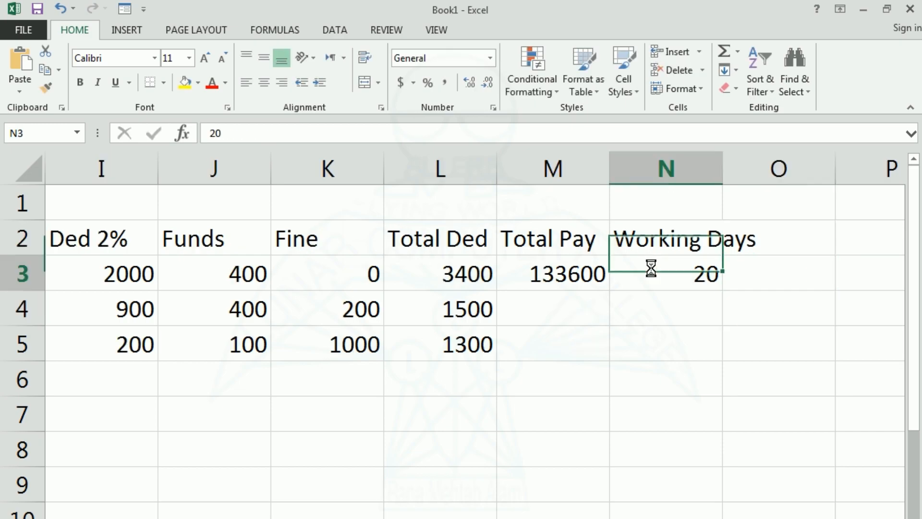
pyautogui.press('Right')
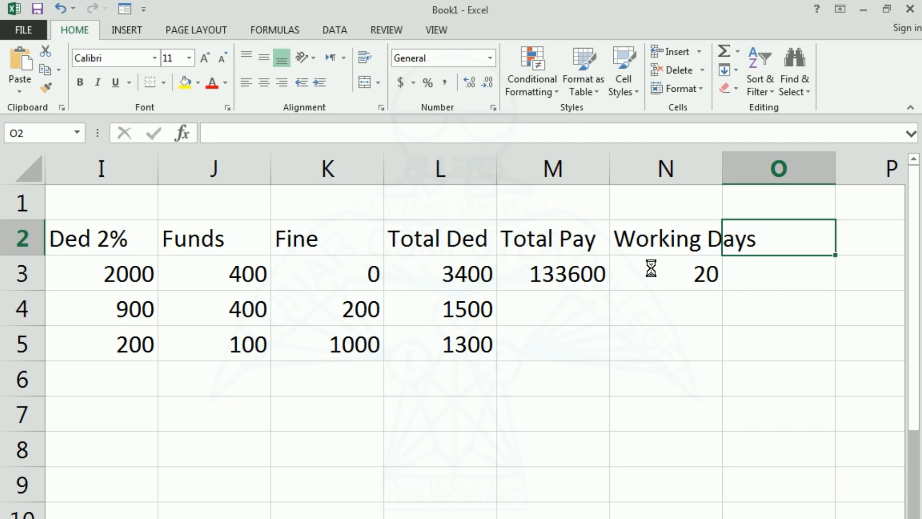
pyautogui.write('Ex')
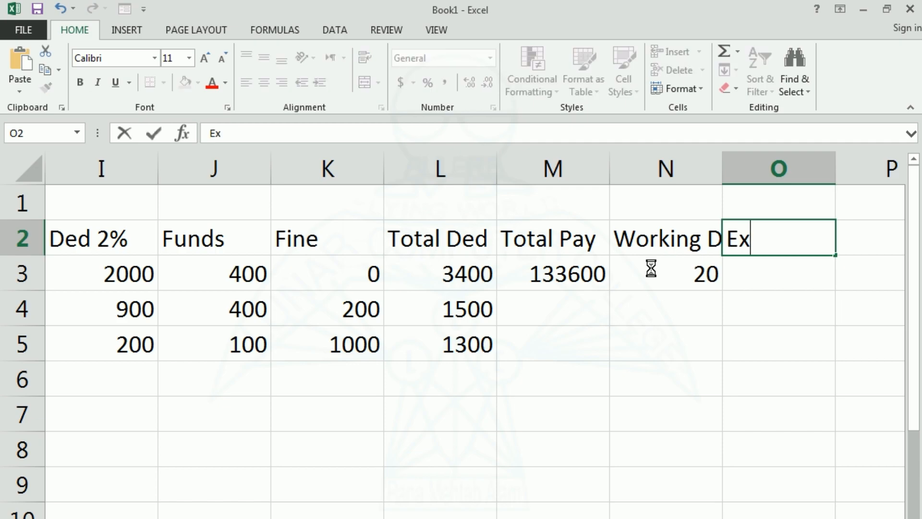
pyautogui.write('tra ')
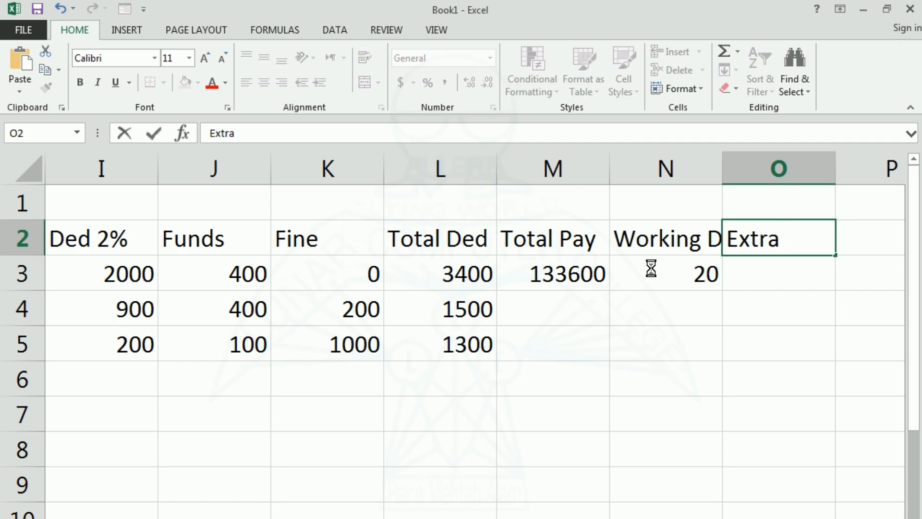
pyautogui.write('Hours')
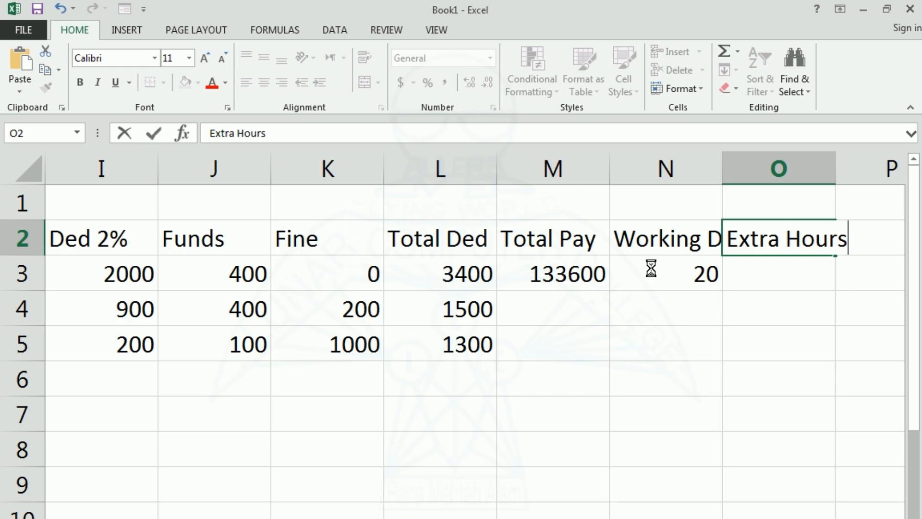
pyautogui.press('Return')
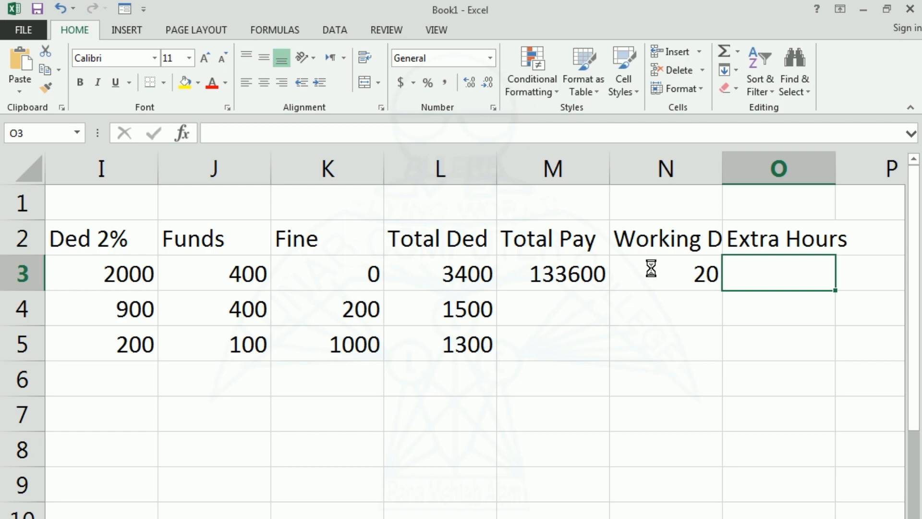
# Step: Enter 18 extra hours for the first employee in O3 and add the column heading "Extra Days" in P2
pyautogui.write('18')
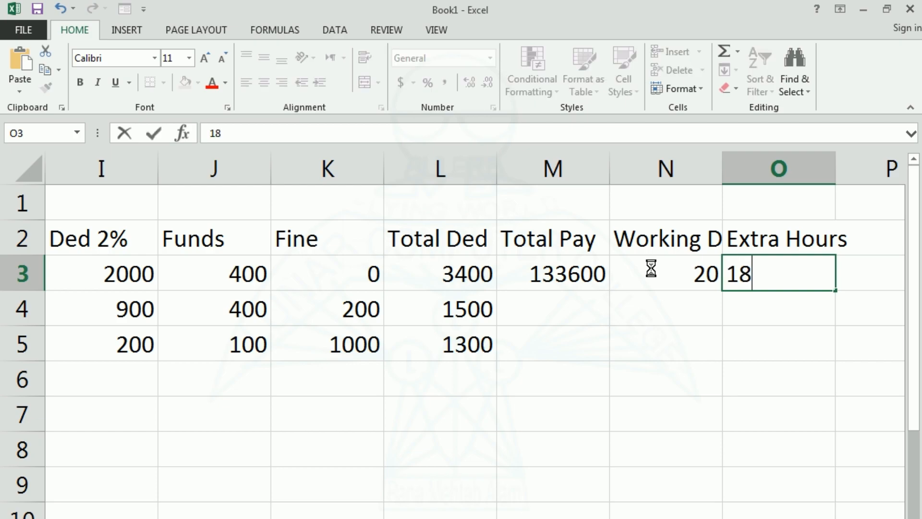
pyautogui.press('Return')
pyautogui.press('Up')
pyautogui.press('Up')
pyautogui.press('Right')
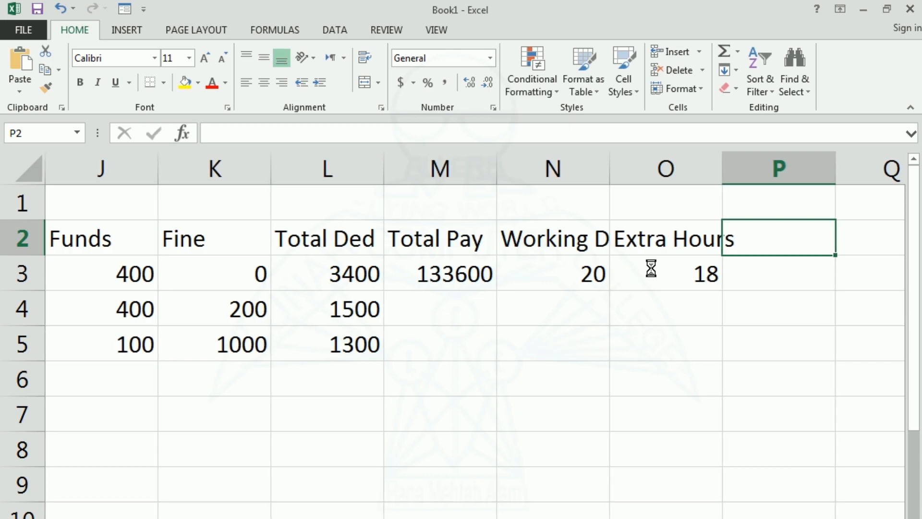
pyautogui.write('Ex')
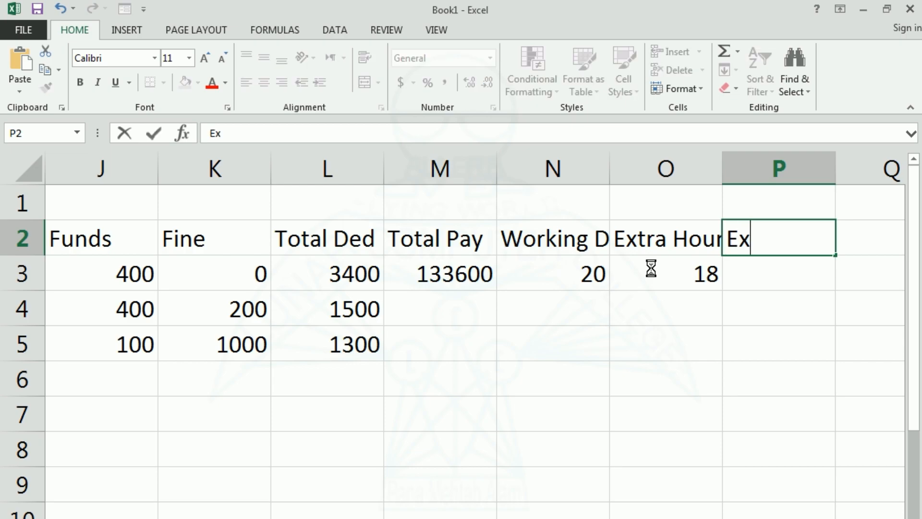
pyautogui.write('tra Days')
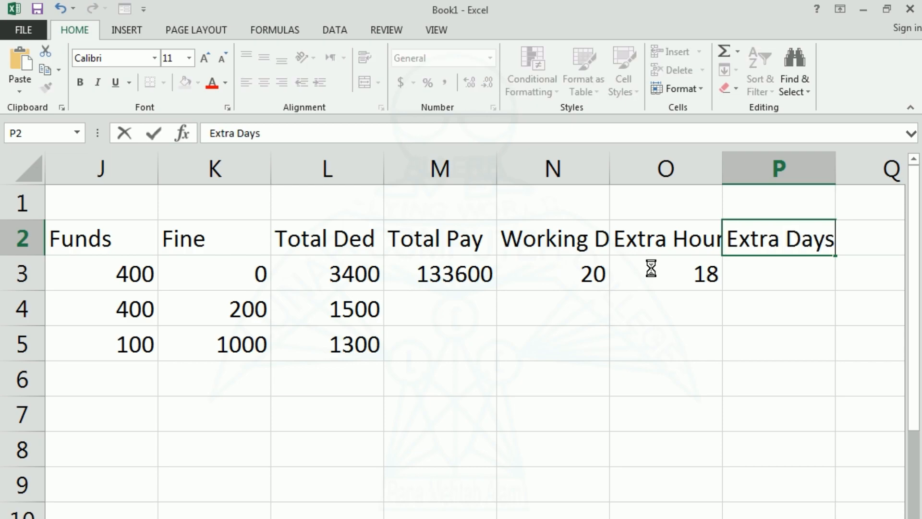
pyautogui.press('Return')
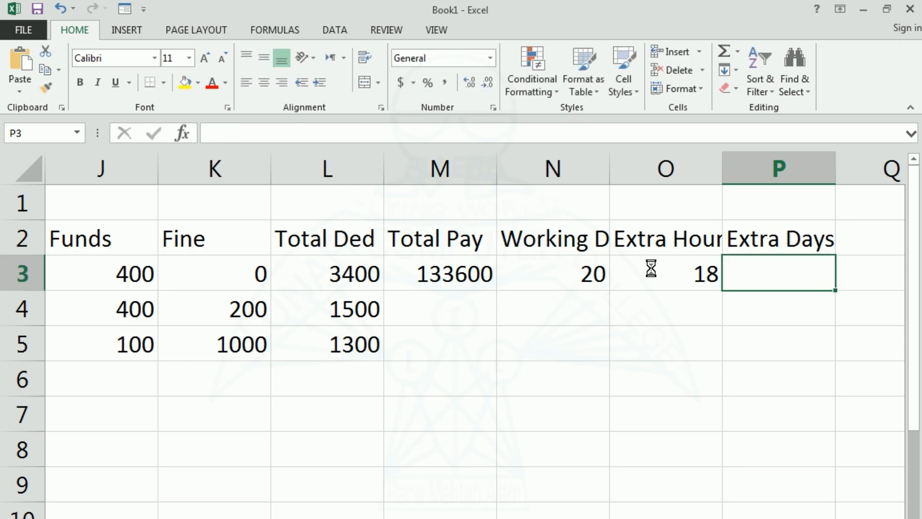
# Step: Calculate the first employee's Extra Days in P3 by dividing the extra hours by 8 with =O3/8
pyautogui.write('=')
pyautogui.click(666, 276)
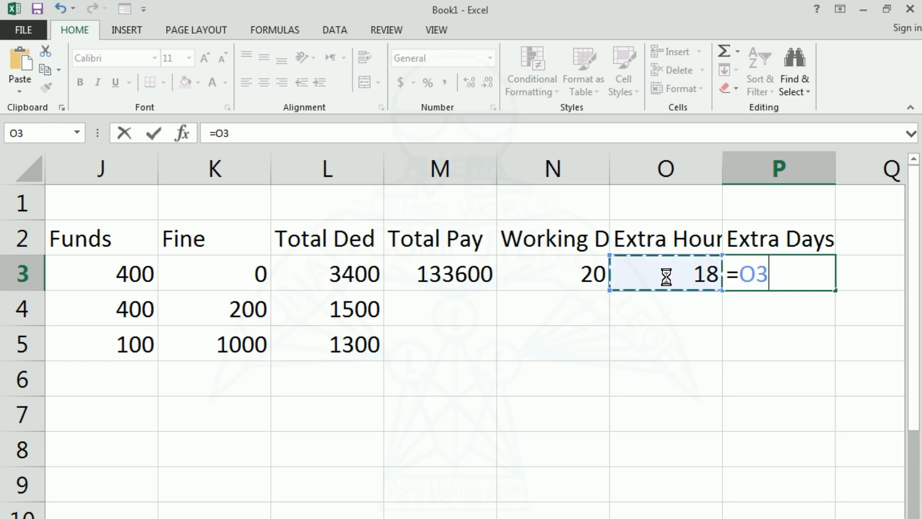
pyautogui.write('/')
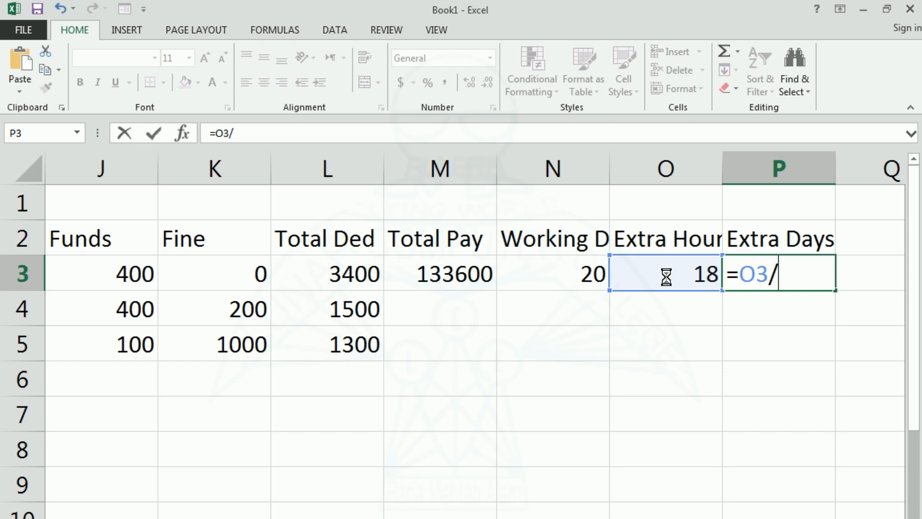
pyautogui.write('8')
pyautogui.press('Return')
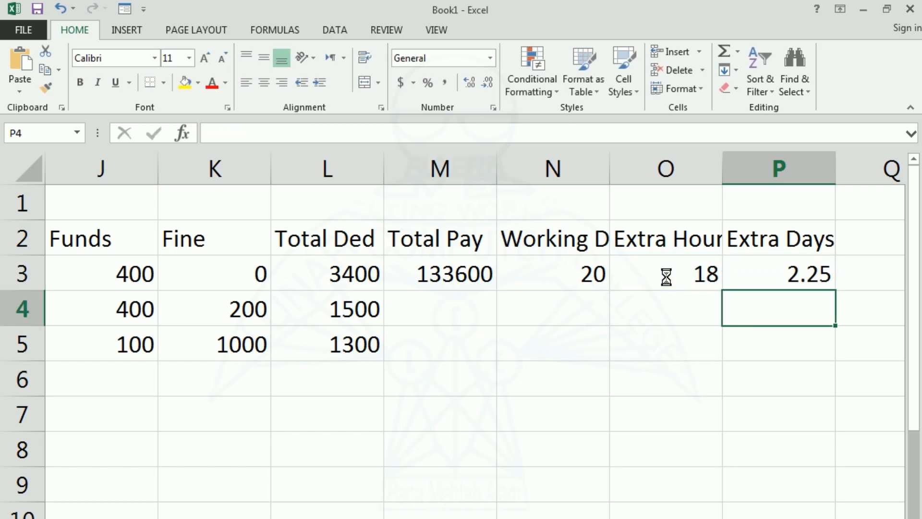
# Step: Add the column heading "Total Working Days" in cell Q2
pyautogui.press('Up')
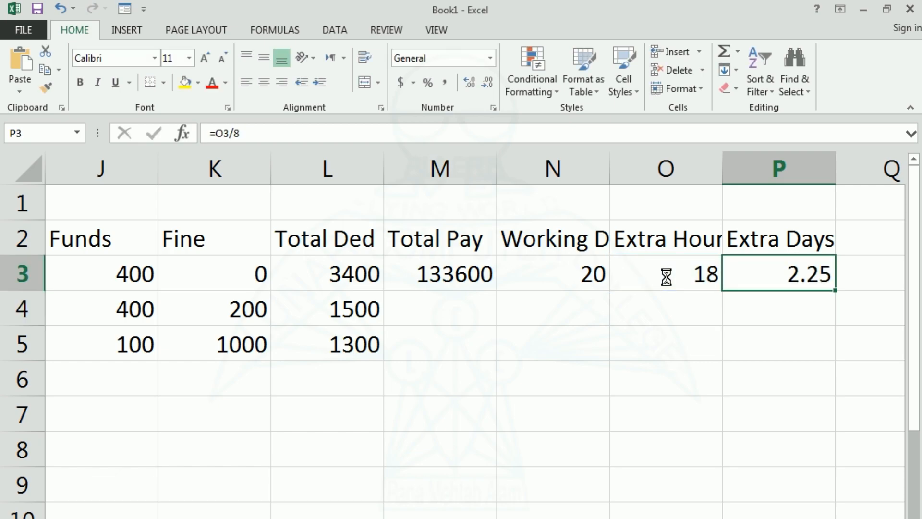
pyautogui.press('Up')
pyautogui.press('Right')
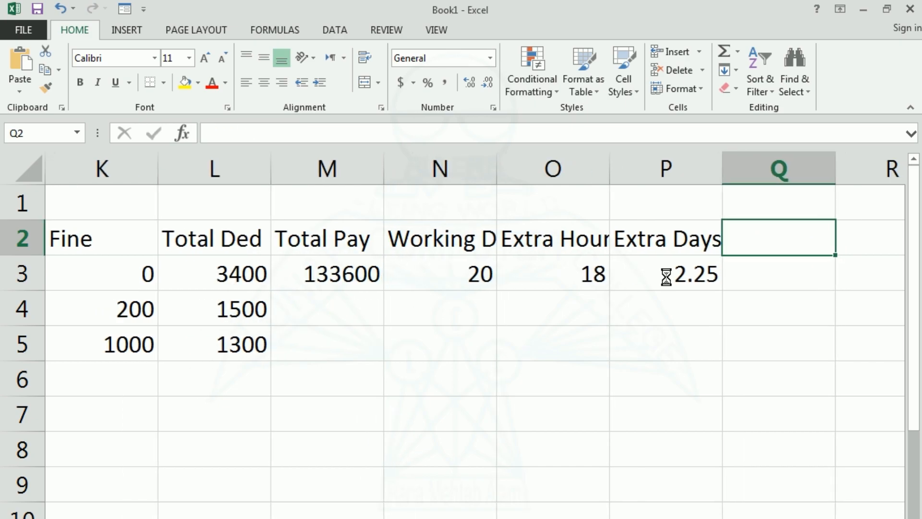
pyautogui.write('Total Working Days')
pyautogui.press('Return')
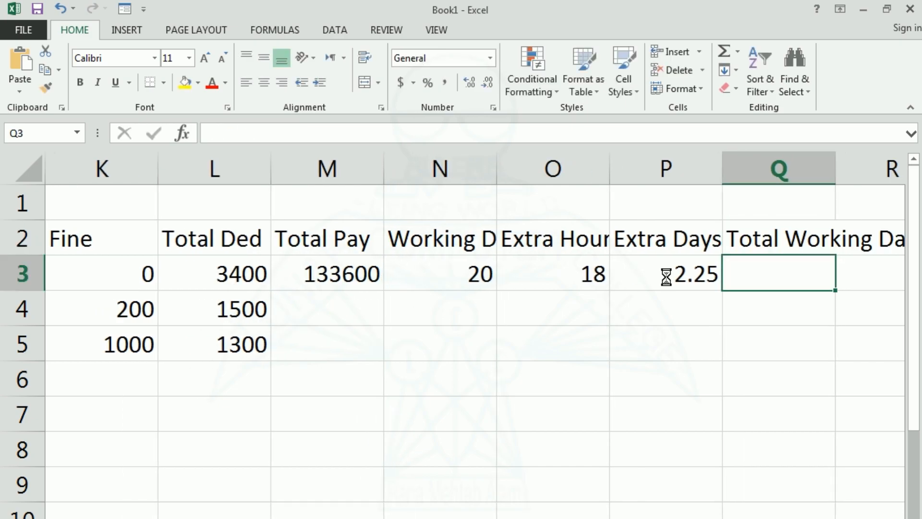
# Step: Calculate the first employee's Total Working Days in Q3 as working days plus extra days with =N3+P3
pyautogui.write('=')
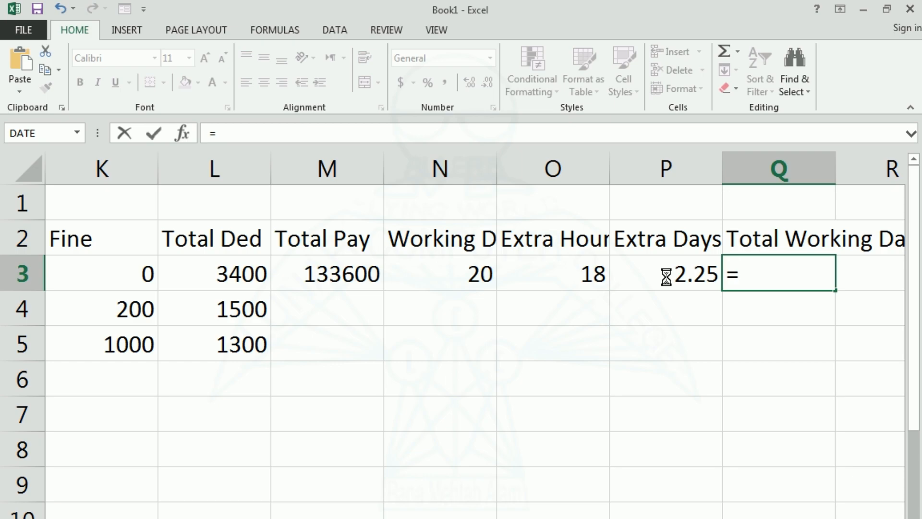
pyautogui.click(457, 276)
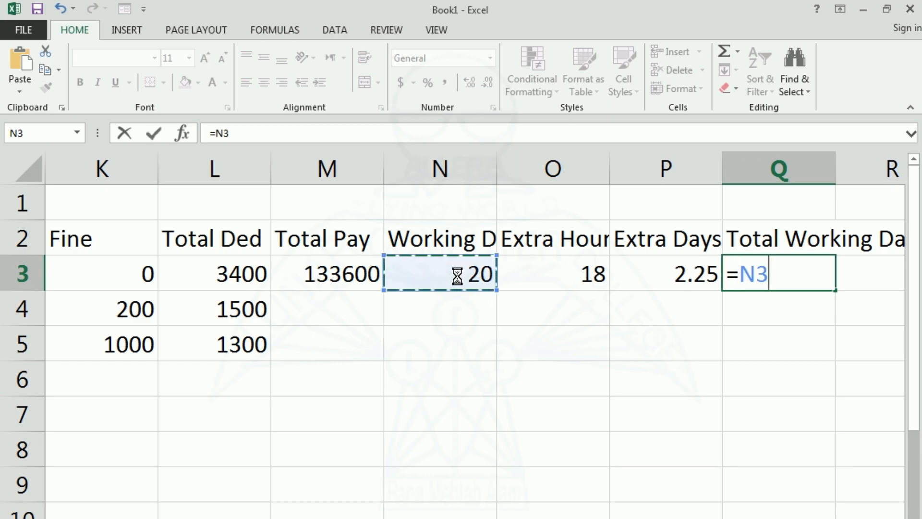
pyautogui.write('+')
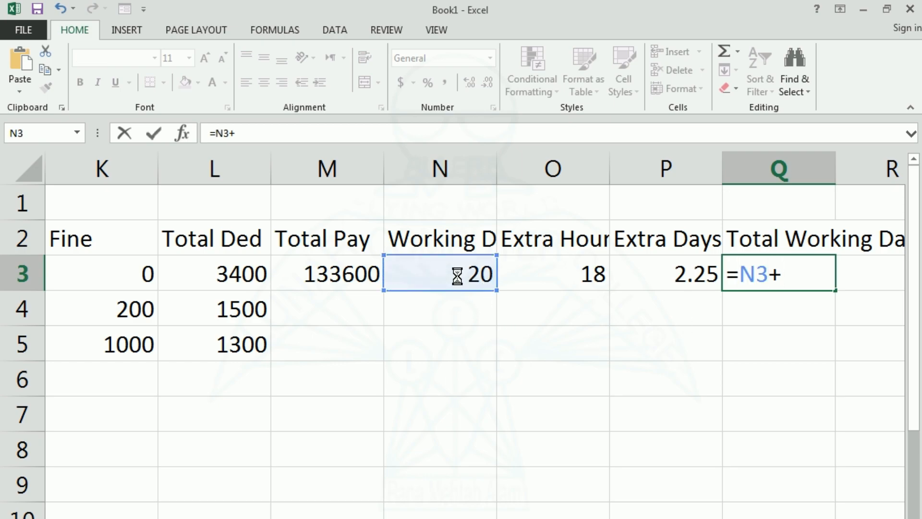
pyautogui.click(659, 279)
pyautogui.press('Return')
pyautogui.press('Up')
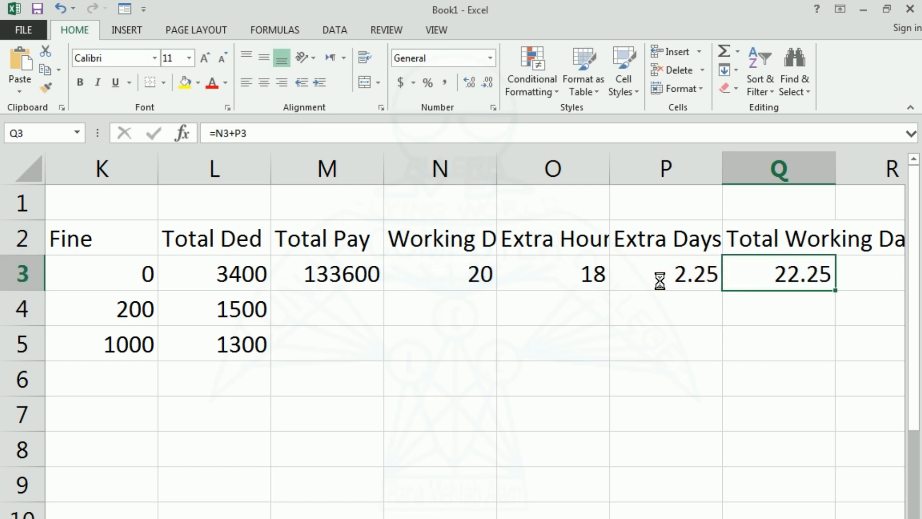
# Step: Add the column heading "Net Pay" in cell R2
pyautogui.press('Up')
pyautogui.press('Right')
pyautogui.press('Left')
pyautogui.press('Right')
pyautogui.write('N')
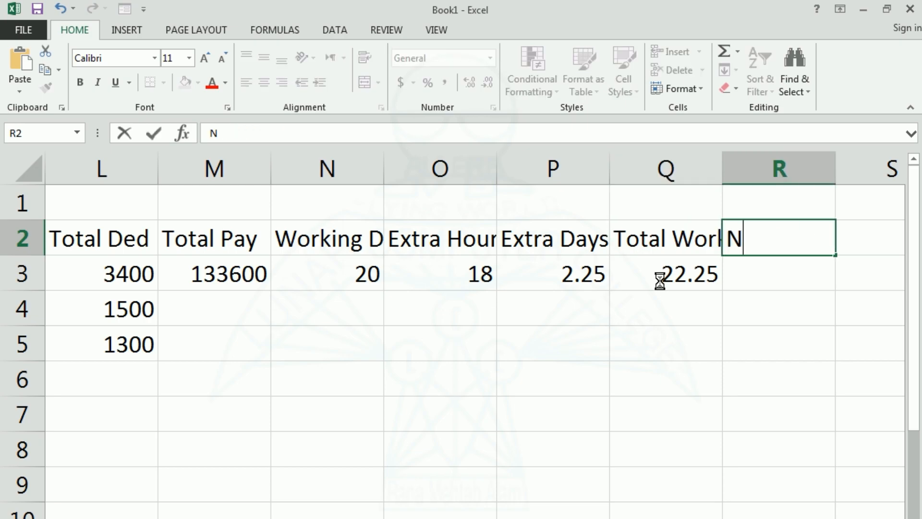
pyautogui.write('et Pay')
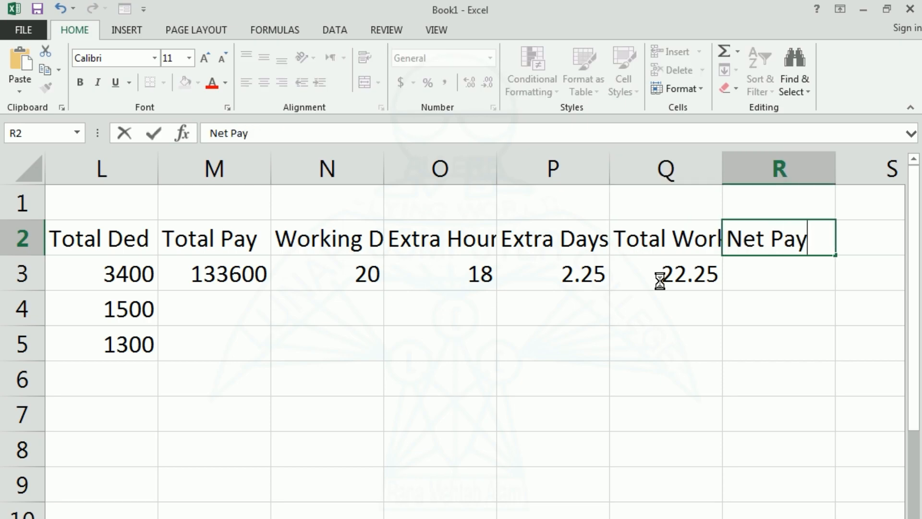
pyautogui.press('Return')
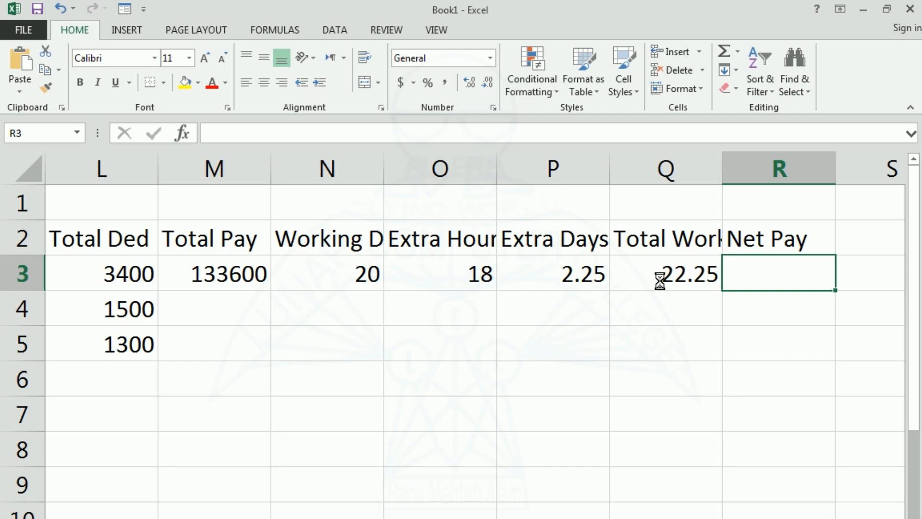
# Step: Calculate the first employee's Net Pay in R3 from daily pay times total working days with =M3/30*Q3
pyautogui.write('=')
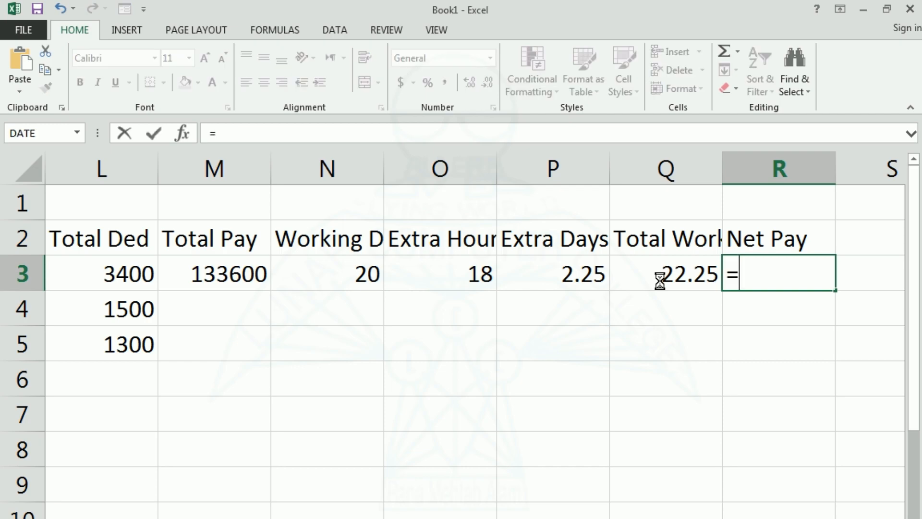
pyautogui.click(219, 273)
pyautogui.write('/')
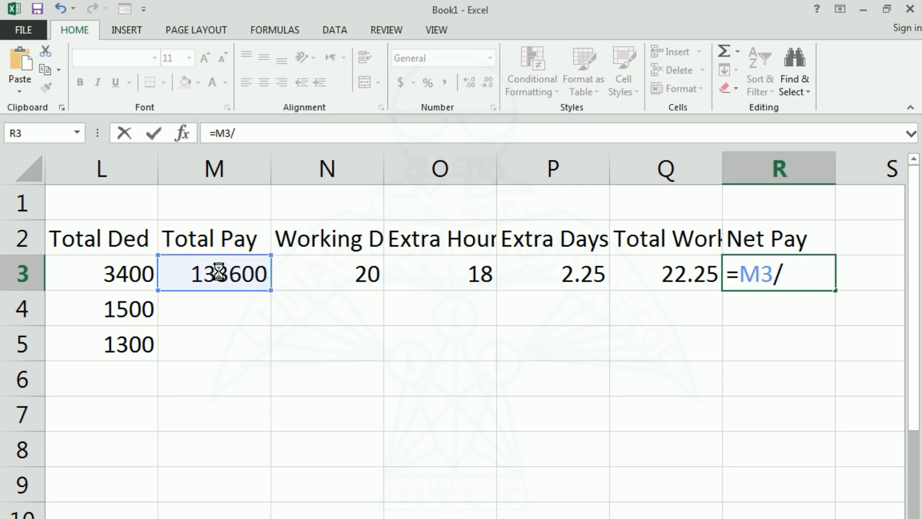
pyautogui.write('30')
pyautogui.press('BackSpace')
pyautogui.press('BackSpace')
pyautogui.press('BackSpace')
pyautogui.write('/30')
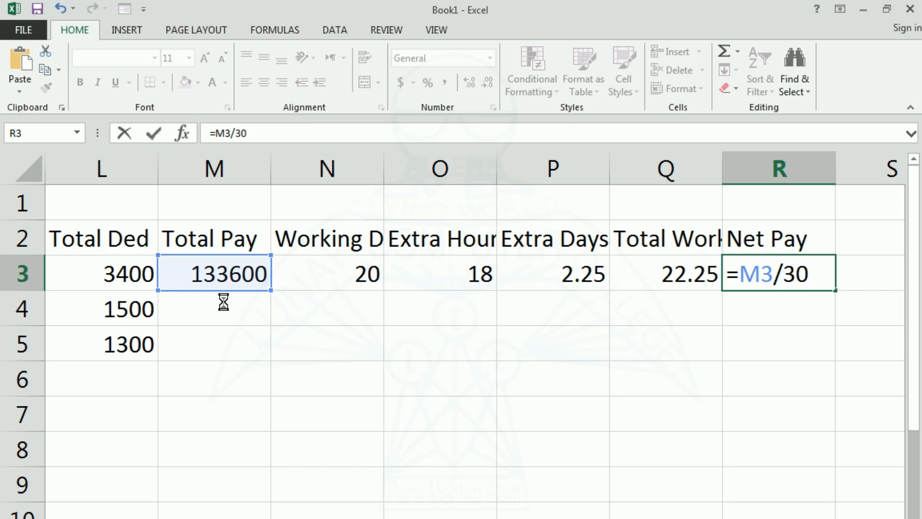
pyautogui.write('*')
pyautogui.click(654, 272)
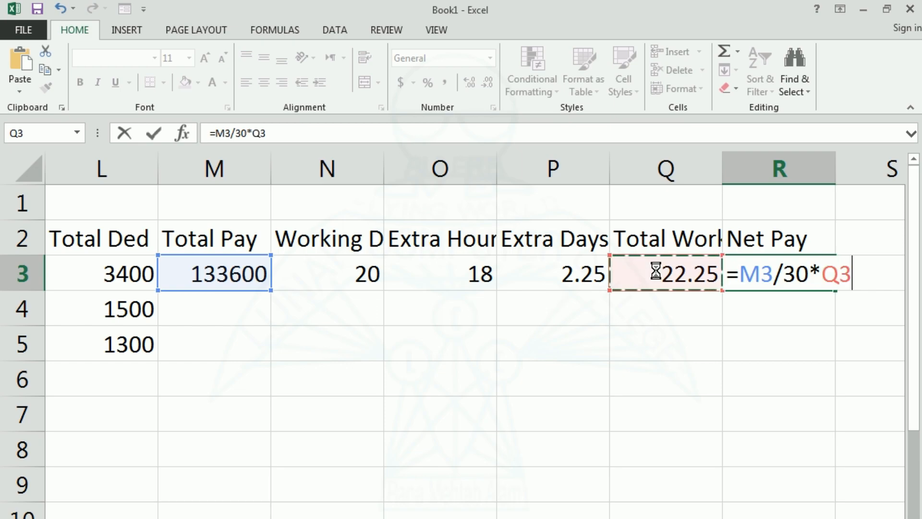
pyautogui.press('Return')
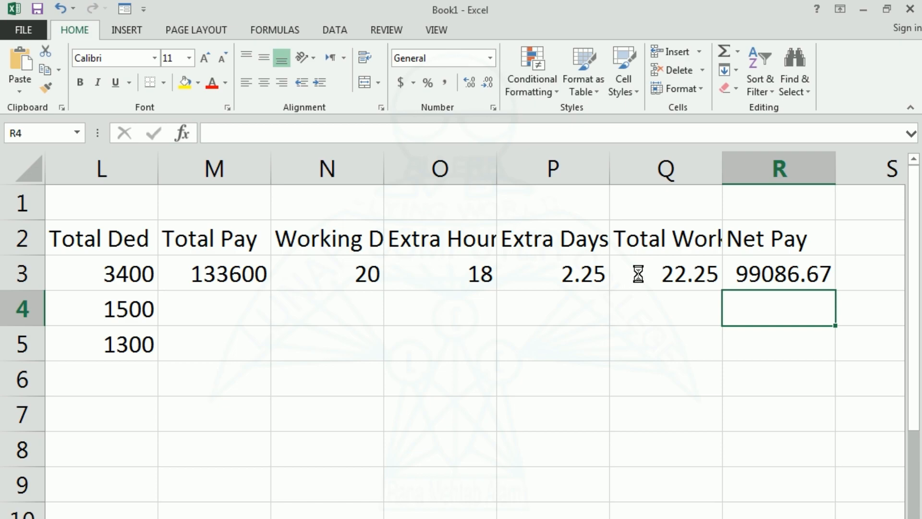
# Step: Set the first employee's Working Days in N3 to 30
pyautogui.click(640, 270)
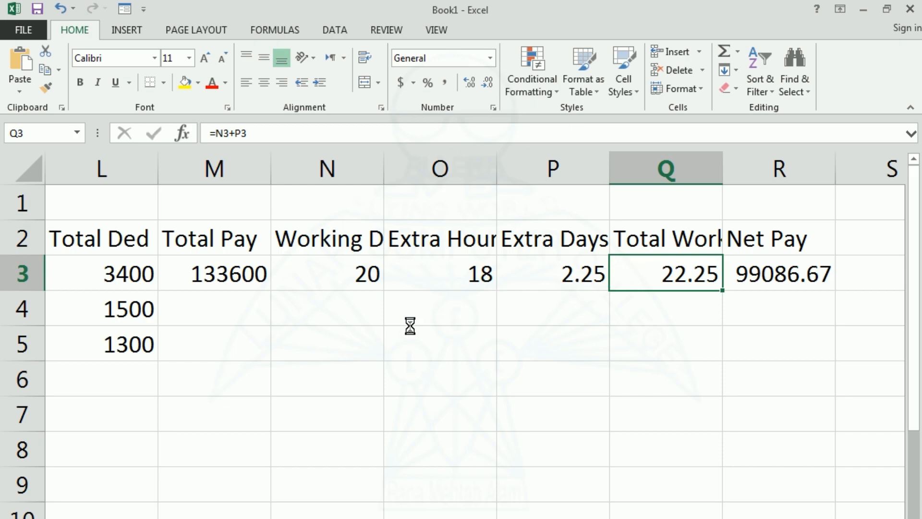
pyautogui.click(458, 336)
pyautogui.click(350, 278)
pyautogui.write('30')
pyautogui.press('Return')
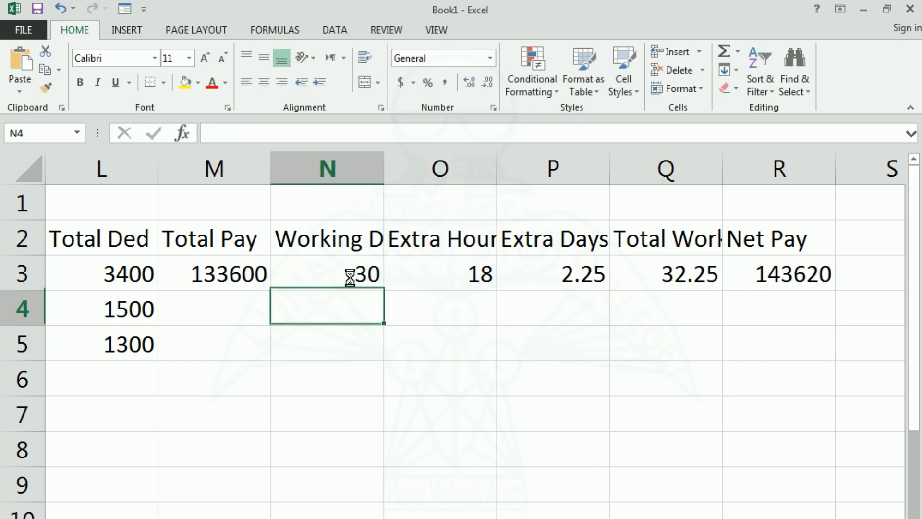
# Step: Examine how Extra Hours, Extra Days, Total Working Days and Total Pay in row 3 feed into Net Pay
pyautogui.click(451, 267)
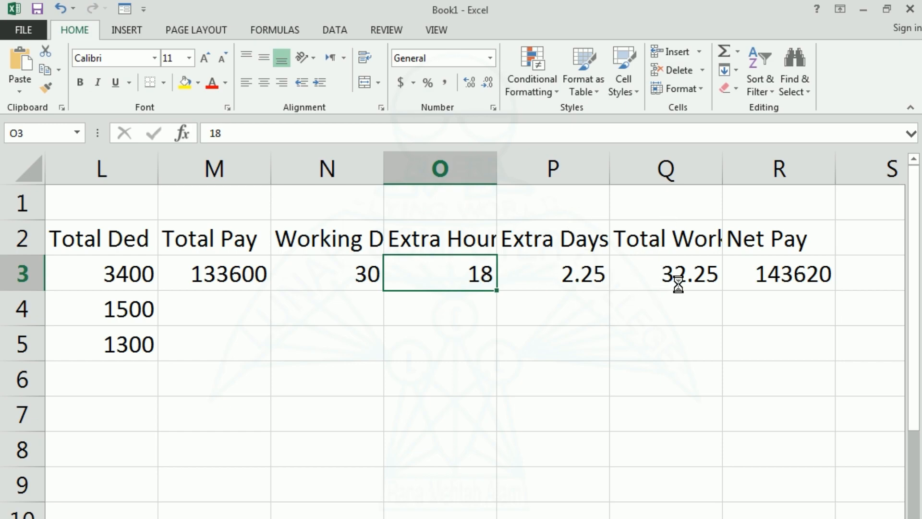
pyautogui.click(670, 271)
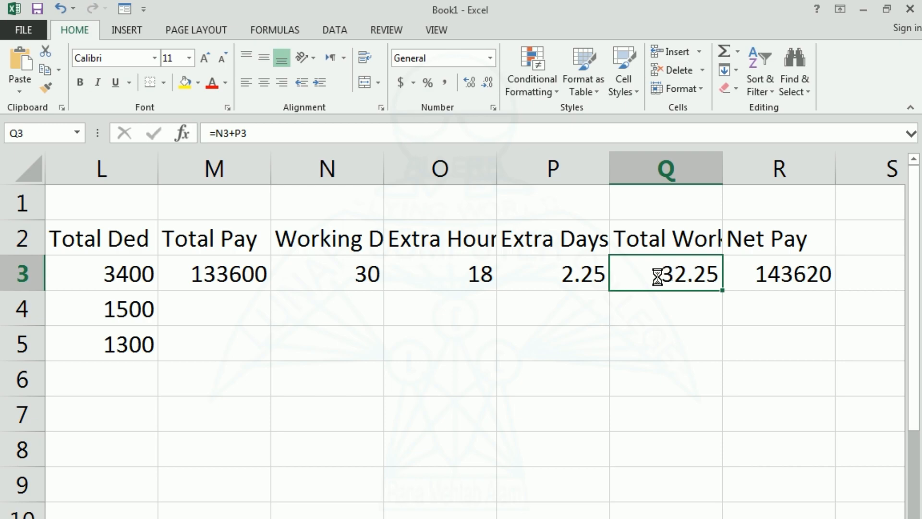
pyautogui.click(704, 298)
pyautogui.click(689, 269)
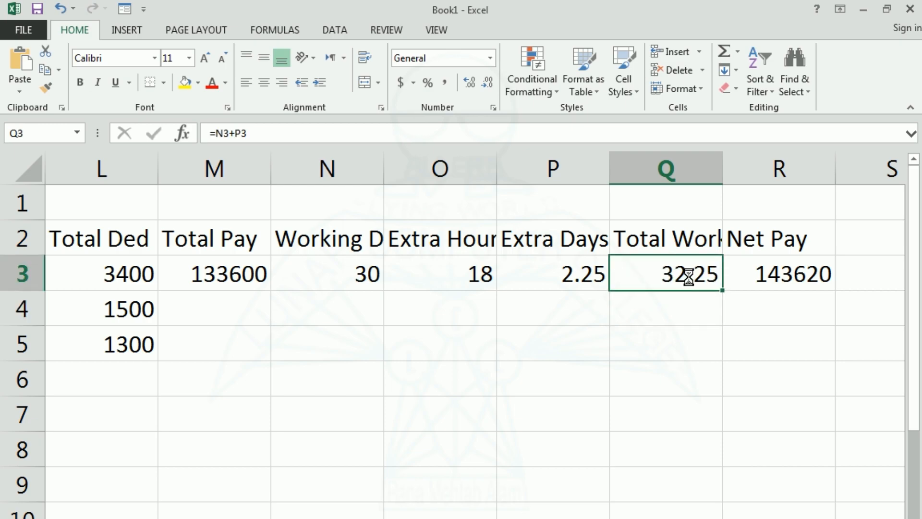
pyautogui.click(223, 267)
pyautogui.click(592, 281)
pyautogui.click(672, 283)
pyautogui.click(744, 278)
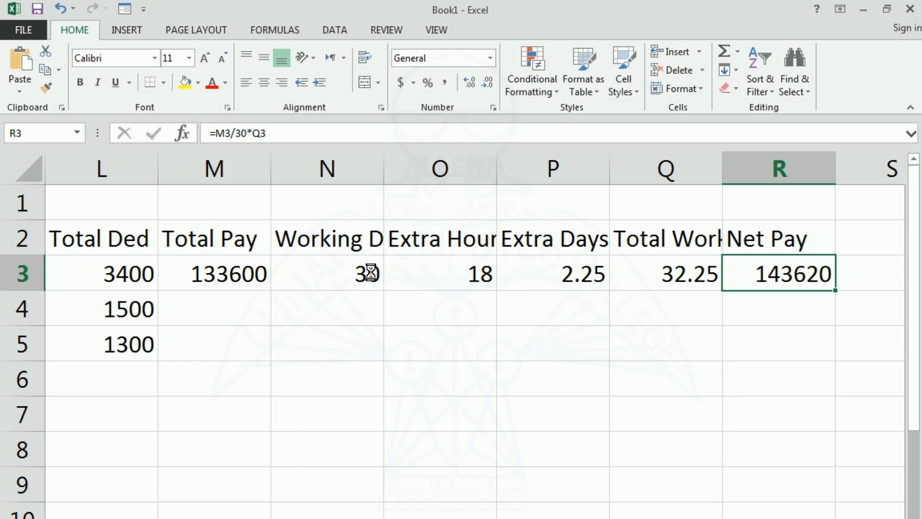
# Step: Fill the first employee's cells M3:R3 down through row 5 for the other two employees
pyautogui.moveTo(204, 271); pyautogui.dragTo(796, 360)
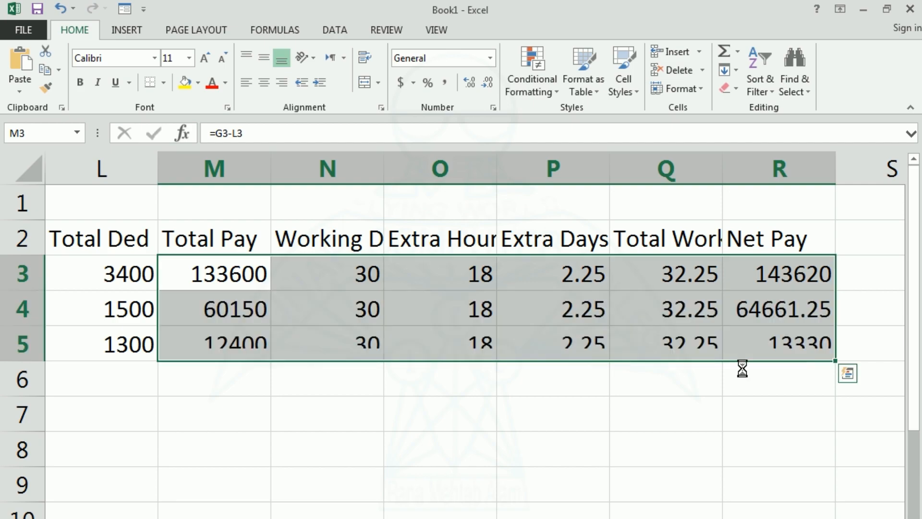
pyautogui.click(515, 414)
# Step: Set the Extra Hours of the second and third employees in O4 and O5 to 0
pyautogui.click(466, 281)
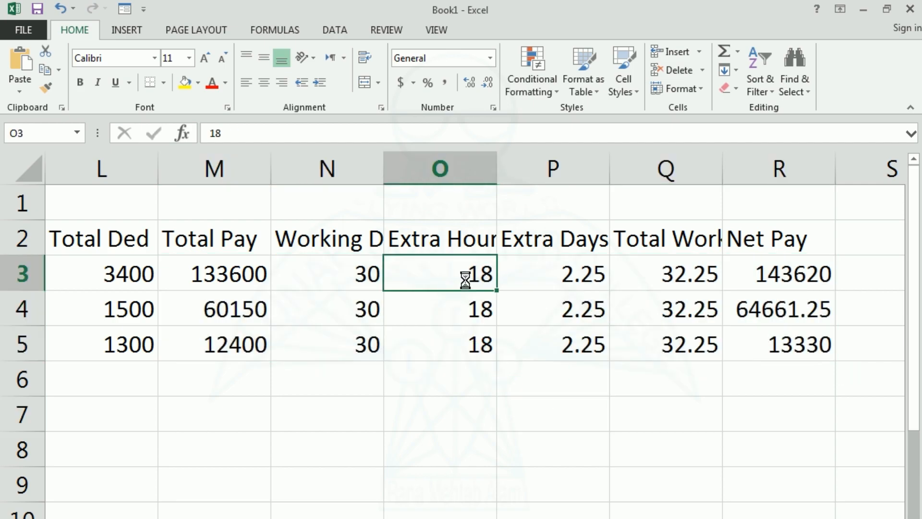
pyautogui.press('Down')
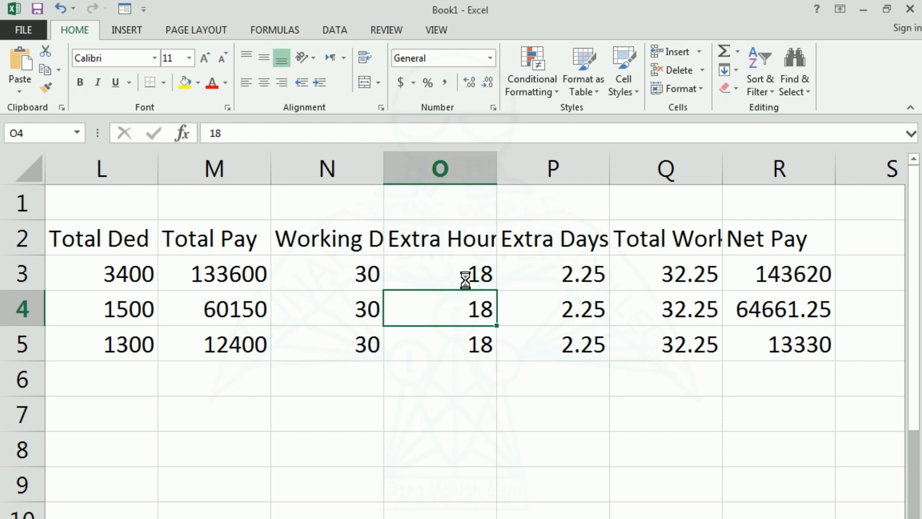
pyautogui.press('Left')
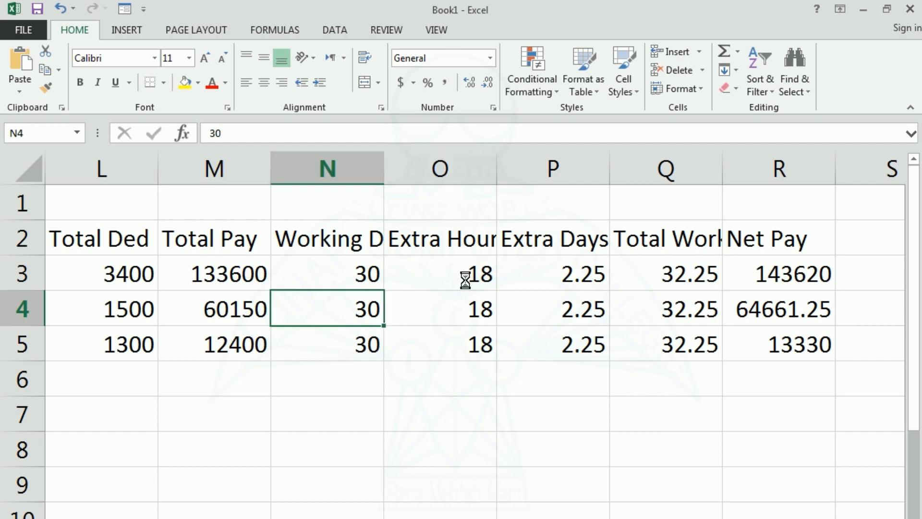
pyautogui.press('Right')
pyautogui.press('Up')
pyautogui.press('Down')
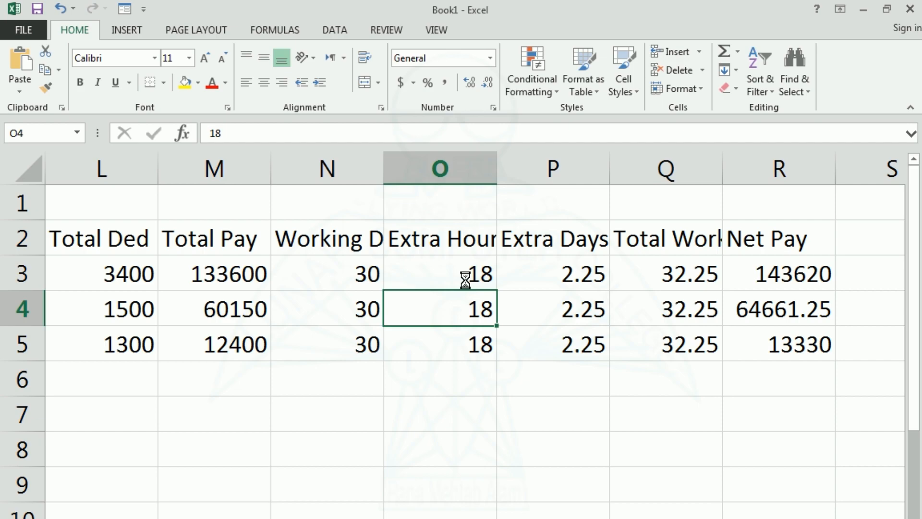
pyautogui.write('0')
pyautogui.press('Return')
pyautogui.write('0')
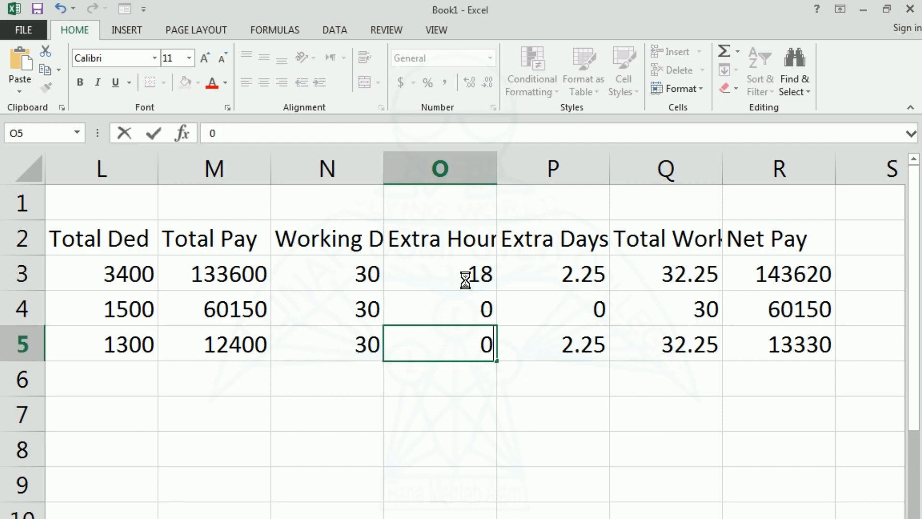
pyautogui.press('Return')
pyautogui.press('Up')
pyautogui.press('Up')
pyautogui.press('Up')
pyautogui.press('Down')
pyautogui.press('Down')
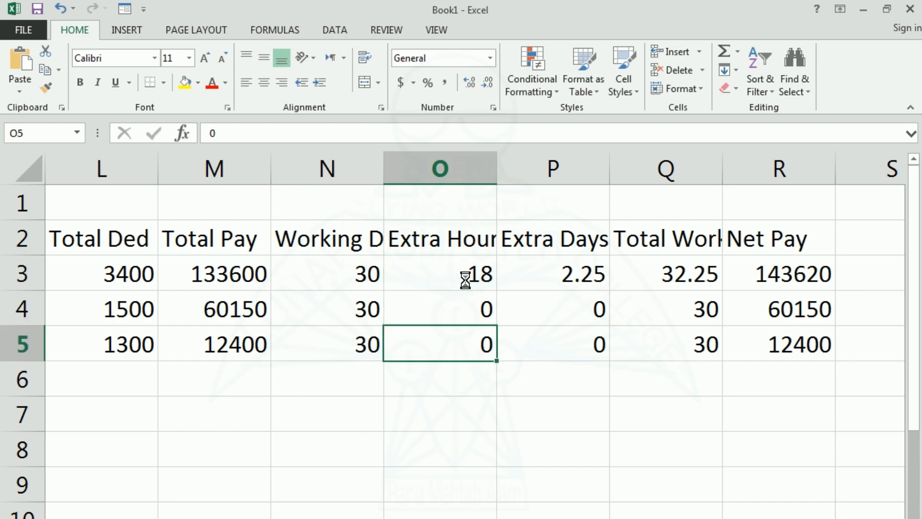
# Step: Set the header cells A2:R2 to Distributed (Indent) horizontal and Distributed vertical alignment
pyautogui.click(793, 240)
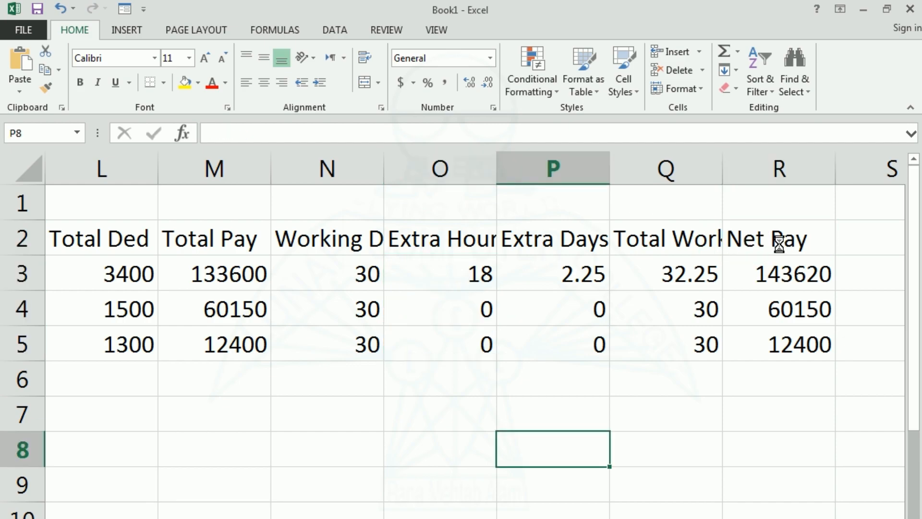
pyautogui.moveTo(778, 244); pyautogui.dragTo(3, 240)
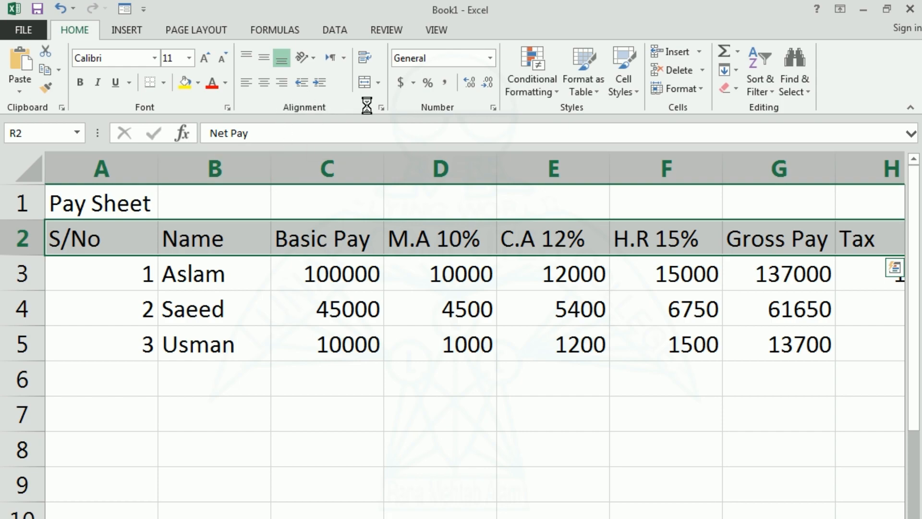
pyautogui.click(383, 109)
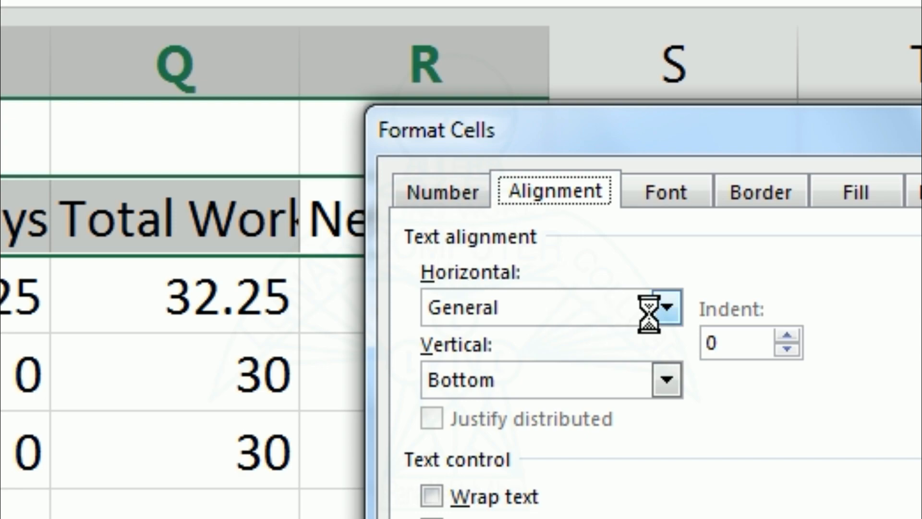
pyautogui.click(550, 279)
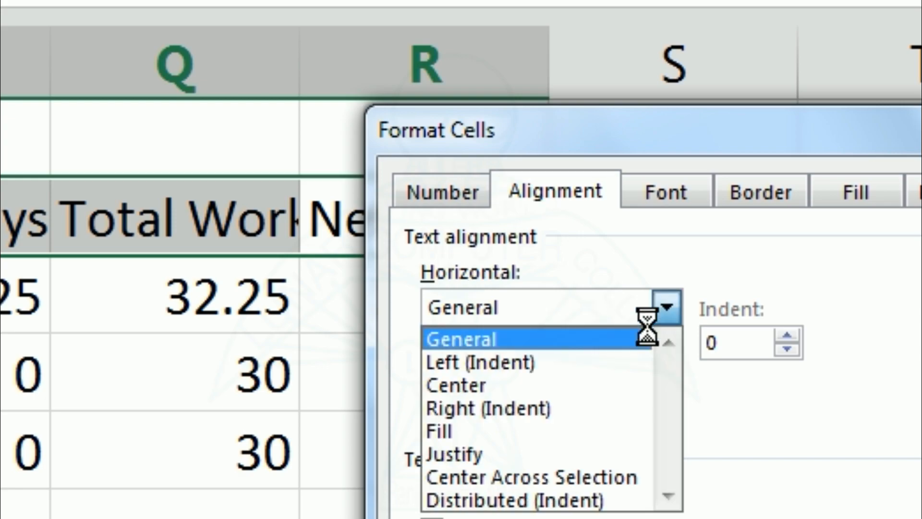
pyautogui.click(505, 500)
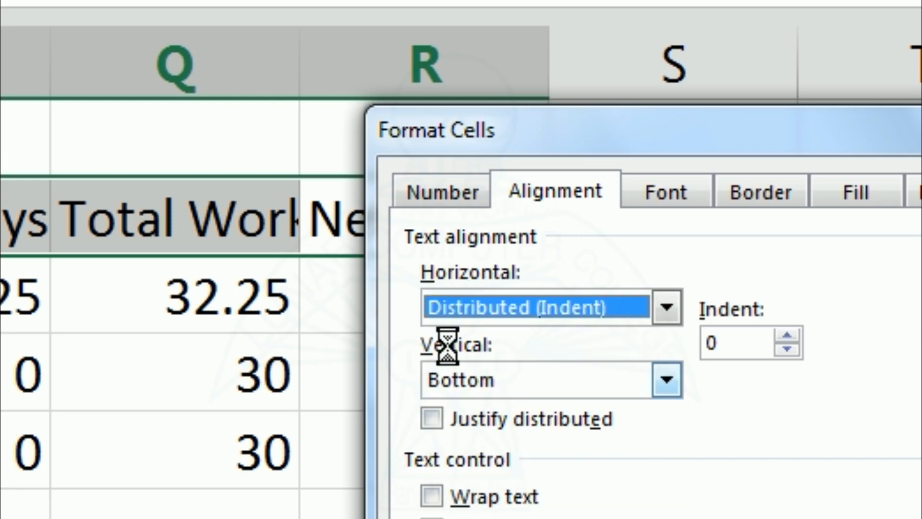
pyautogui.click(657, 390)
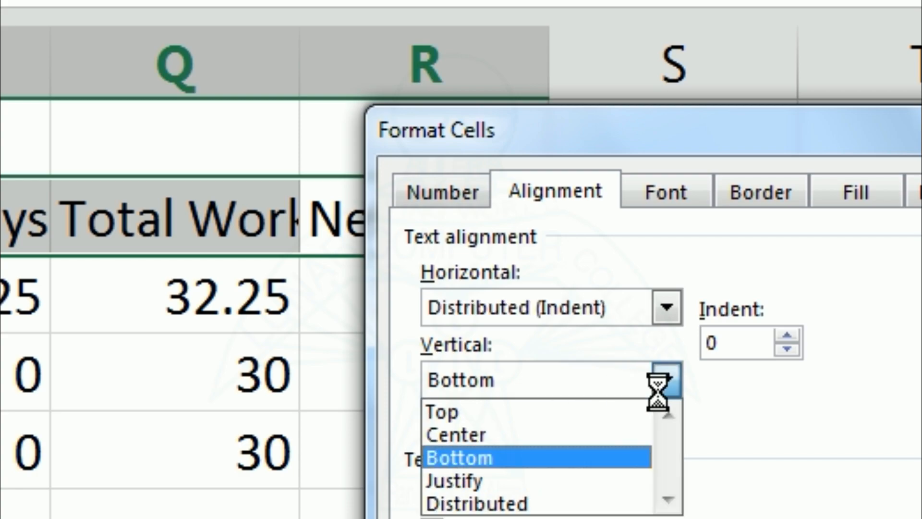
pyautogui.click(529, 499)
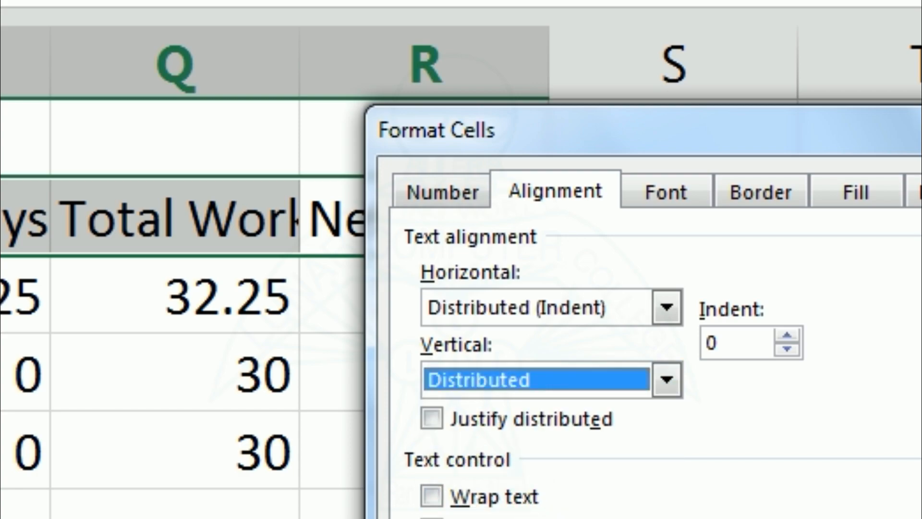
pyautogui.press('Return')
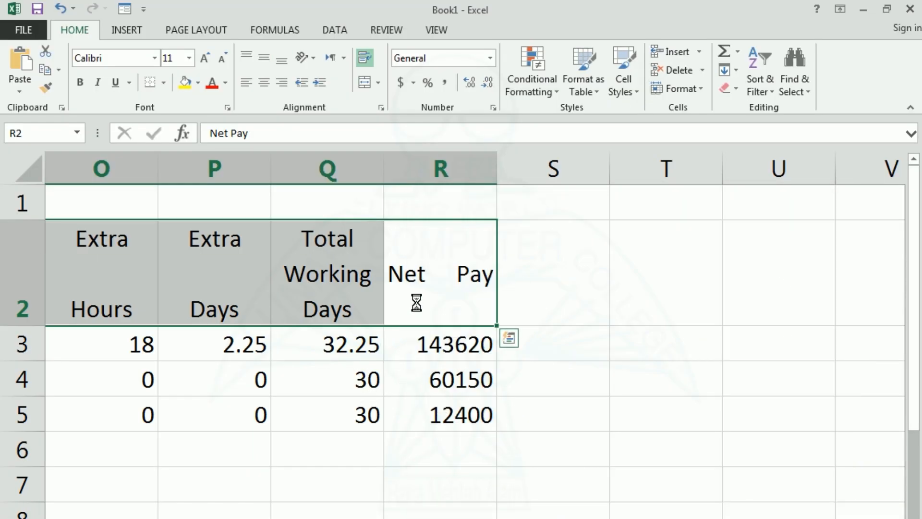
# Step: Merge and center the Pay Sheet title across A1:R1
pyautogui.click(416, 310)
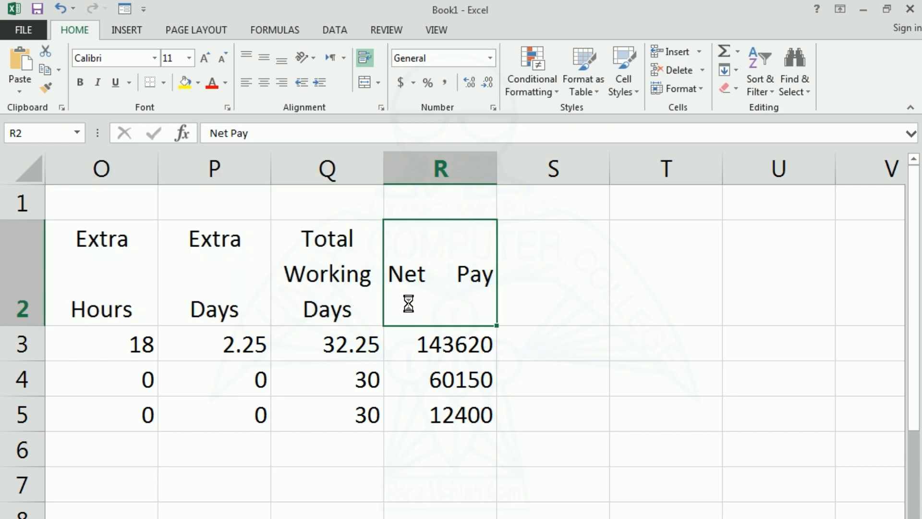
pyautogui.press('Left')
pyautogui.press('Left')
pyautogui.press('Left')
pyautogui.press('Left')
pyautogui.press('Left')
pyautogui.press('Left')
pyautogui.press('Left')
pyautogui.press('Left')
pyautogui.press('Left')
pyautogui.press('Left')
pyautogui.press('Left')
pyautogui.press('Left')
pyautogui.press('Left')
pyautogui.press('Left')
pyautogui.press('Left')
pyautogui.press('Left')
pyautogui.press('Left')
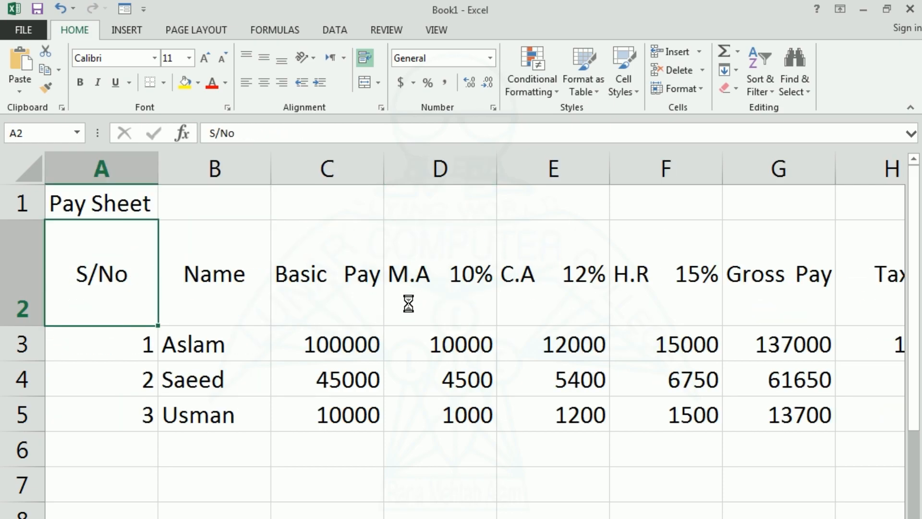
pyautogui.click(96, 203)
pyautogui.hotkey('shift', 'Right')
pyautogui.hotkey('shift', 'Right')
pyautogui.hotkey('shift', 'Right')
pyautogui.hotkey('shift', 'Right')
pyautogui.hotkey('shift', 'Right')
pyautogui.hotkey('shift', 'Right')
pyautogui.hotkey('shift', 'Right')
pyautogui.hotkey('shift', 'Right')
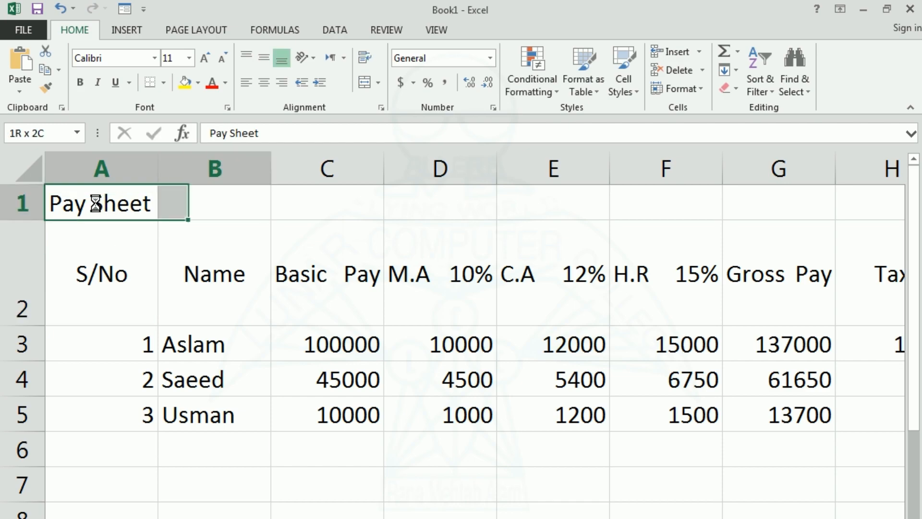
pyautogui.hotkey('shift', 'Right')
pyautogui.hotkey('shift', 'Right')
pyautogui.hotkey('shift', 'Right')
pyautogui.hotkey('shift', 'Right')
pyautogui.hotkey('shift', 'Right')
pyautogui.hotkey('shift', 'Right')
pyautogui.hotkey('shift', 'Right')
pyautogui.hotkey('shift', 'Right')
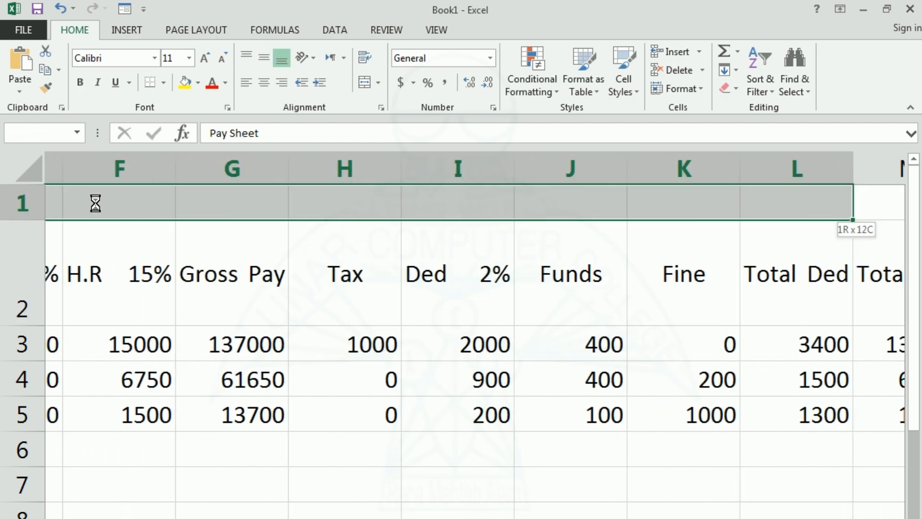
pyautogui.hotkey('shift', 'Right')
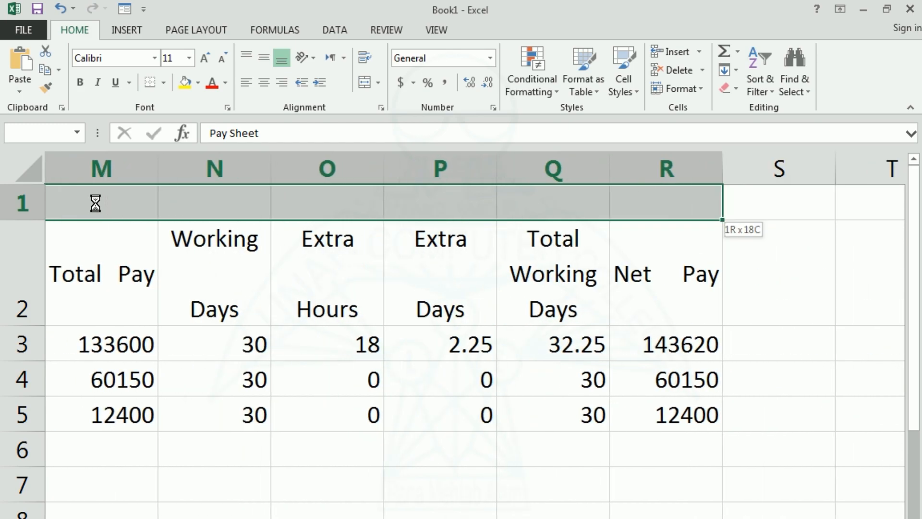
pyautogui.click(365, 84)
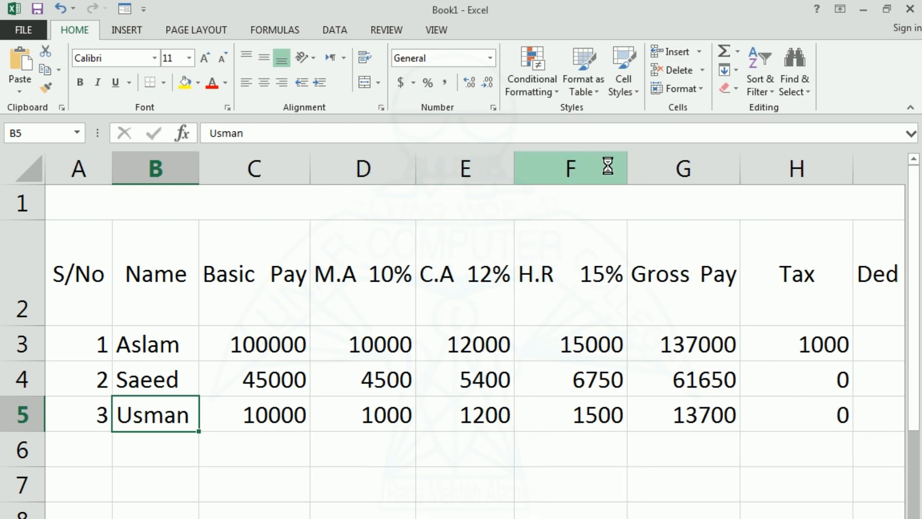
# Step: Auto-fit the widths of the H.R 15%, Gross Pay and Tax columns (F, G and H)
pyautogui.doubleClick(627, 172)
pyautogui.doubleClick(726, 171)
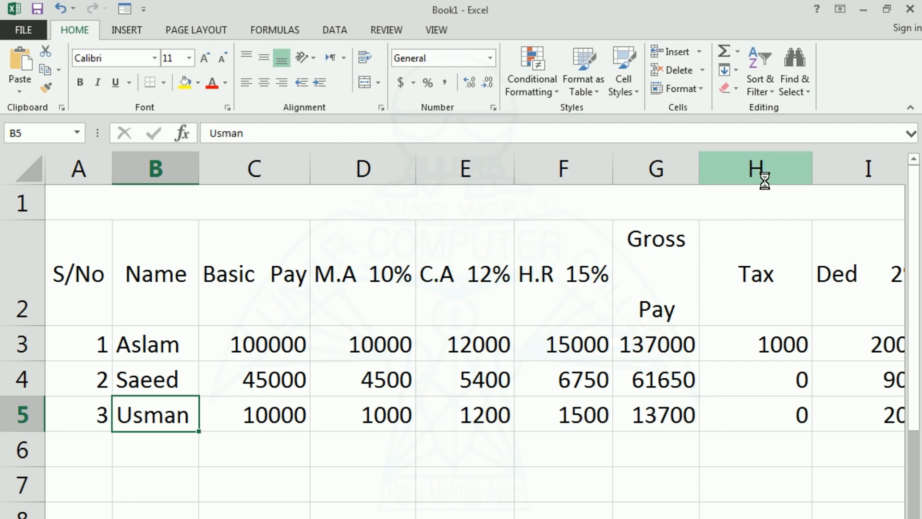
pyautogui.doubleClick(812, 172)
# Step: Auto-fit the widths of the Funds, Fine, Total Ded and Total Pay columns (J to M)
pyautogui.press('Right')
pyautogui.press('Right')
pyautogui.press('Right')
pyautogui.press('Right')
pyautogui.press('Right')
pyautogui.press('Right')
pyautogui.press('Right')
pyautogui.press('Right')
pyautogui.press('Right')
pyautogui.press('Right')
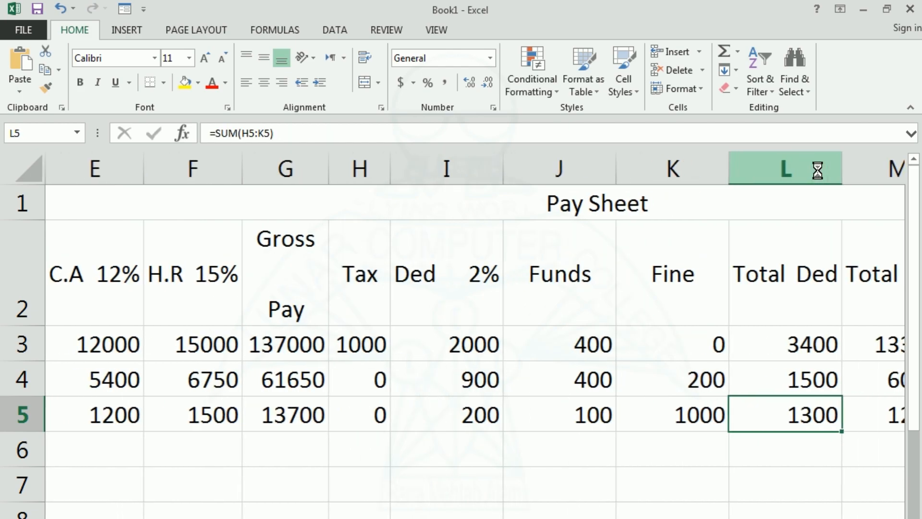
pyautogui.doubleClick(617, 161)
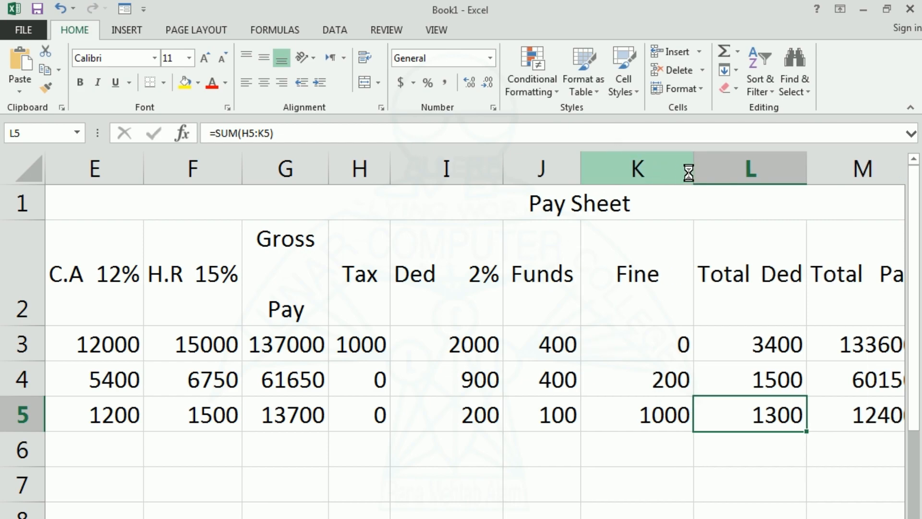
pyautogui.doubleClick(693, 171)
pyautogui.doubleClick(756, 172)
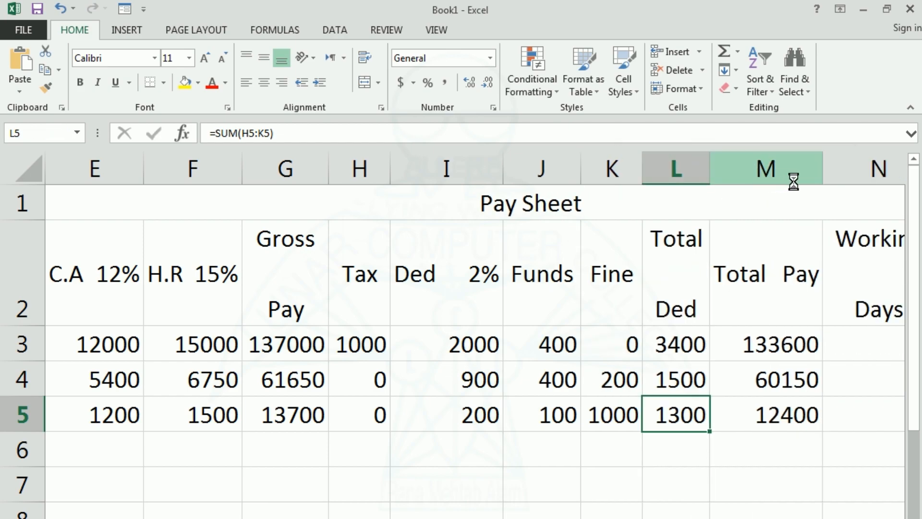
pyautogui.doubleClick(822, 173)
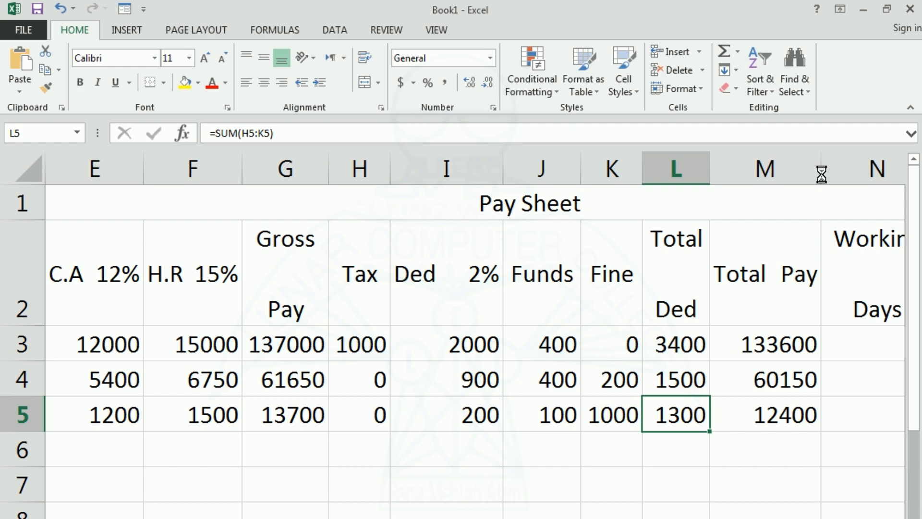
# Step: Auto-fit the widths of the Working Days, Extra Days, Total Working Days and Net Pay columns (N, P, Q and R)
pyautogui.press('Right')
pyautogui.press('Right')
pyautogui.press('Right')
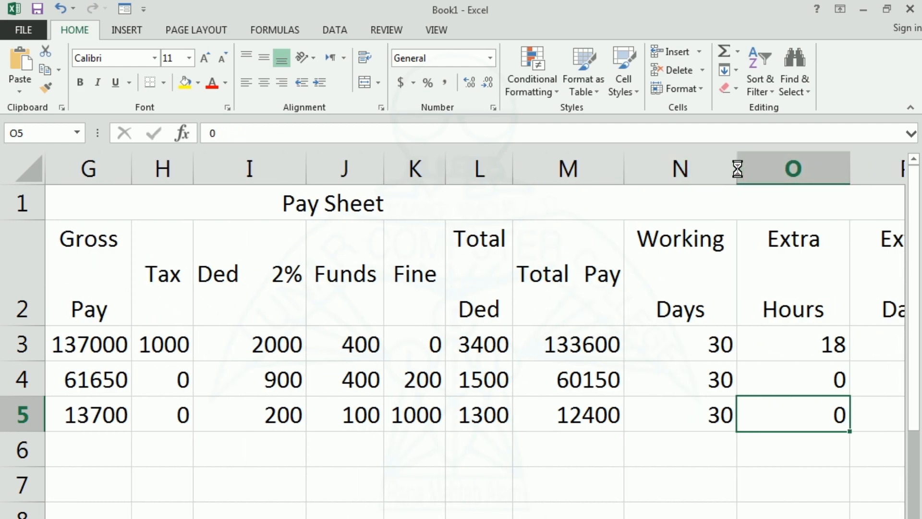
pyautogui.doubleClick(737, 169)
pyautogui.press('Right')
pyautogui.press('Right')
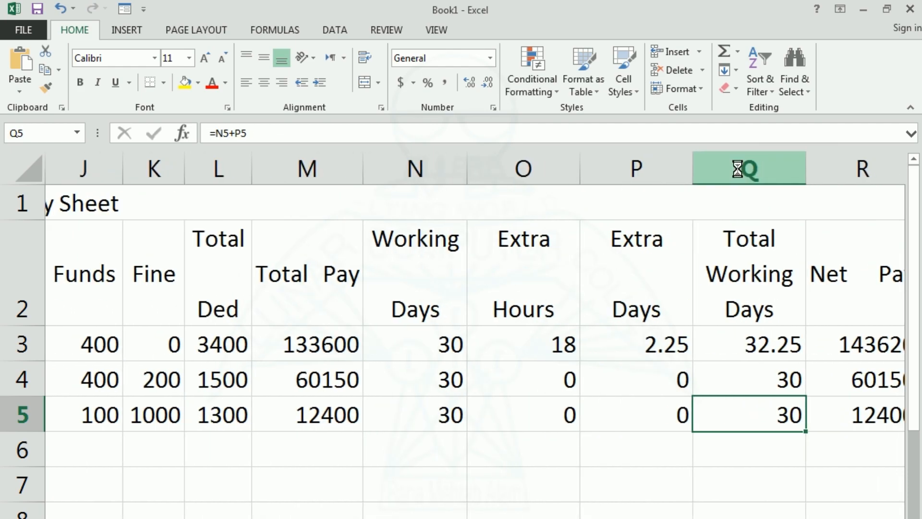
pyautogui.doubleClick(691, 169)
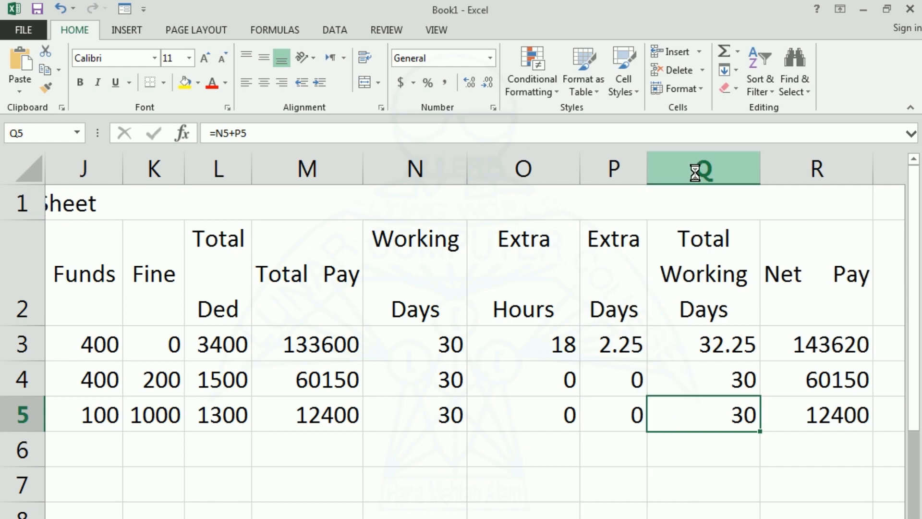
pyautogui.doubleClick(760, 171)
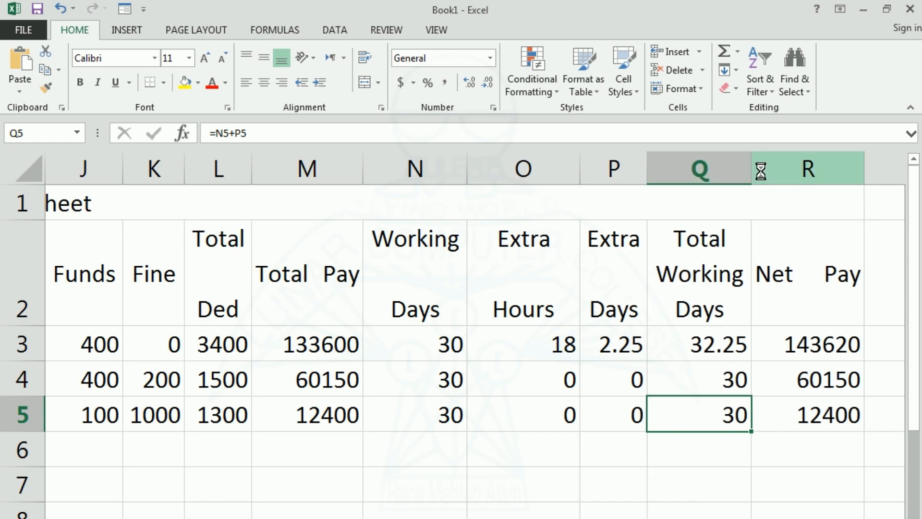
pyautogui.doubleClick(864, 174)
pyautogui.click(643, 382)
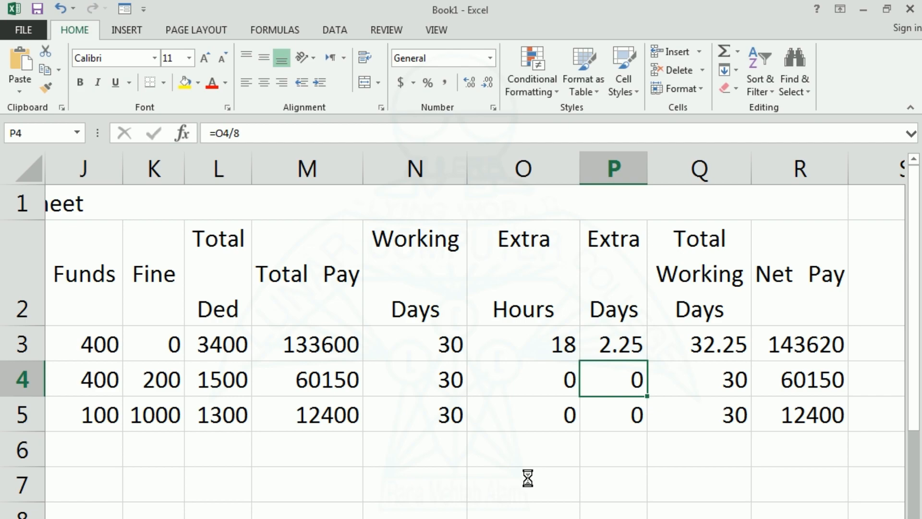
# Step: Apply All Borders to the whole pay sheet table A1:R5, including the merged title
pyautogui.moveTo(183, 204); pyautogui.dragTo(180, 403)
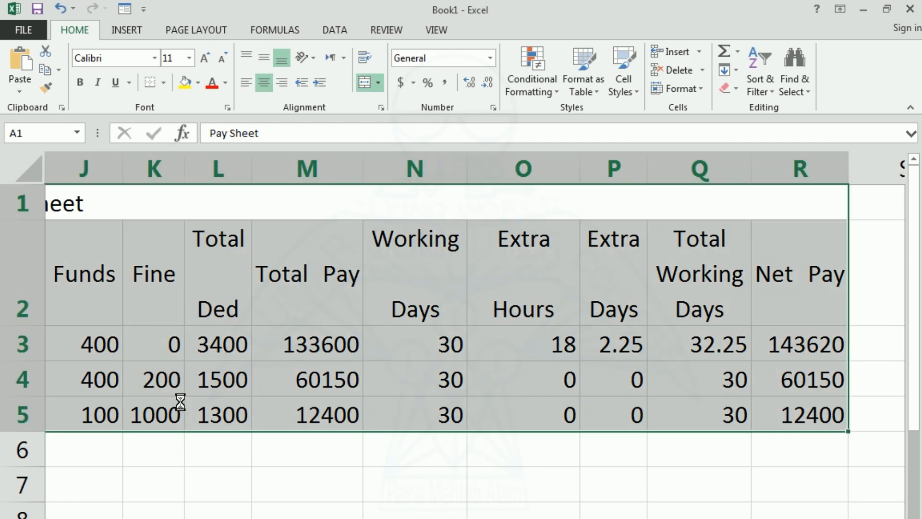
pyautogui.click(164, 82)
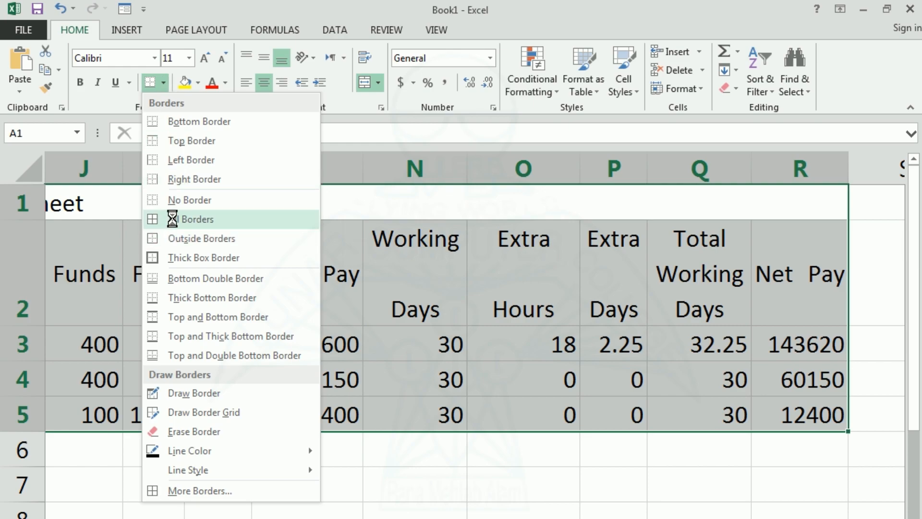
pyautogui.click(172, 219)
pyautogui.click(236, 504)
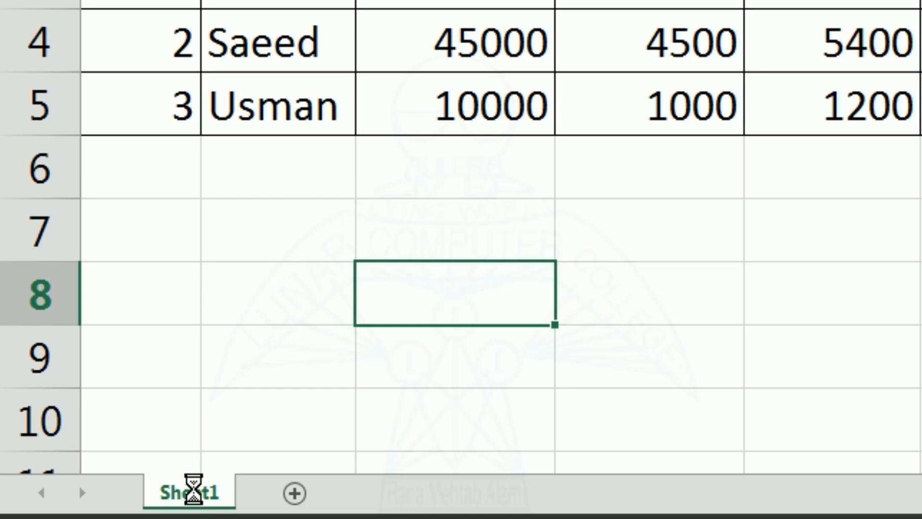
# Step: Rename the worksheet Sheet1 as Pay Sheet
pyautogui.doubleClick(191, 489)
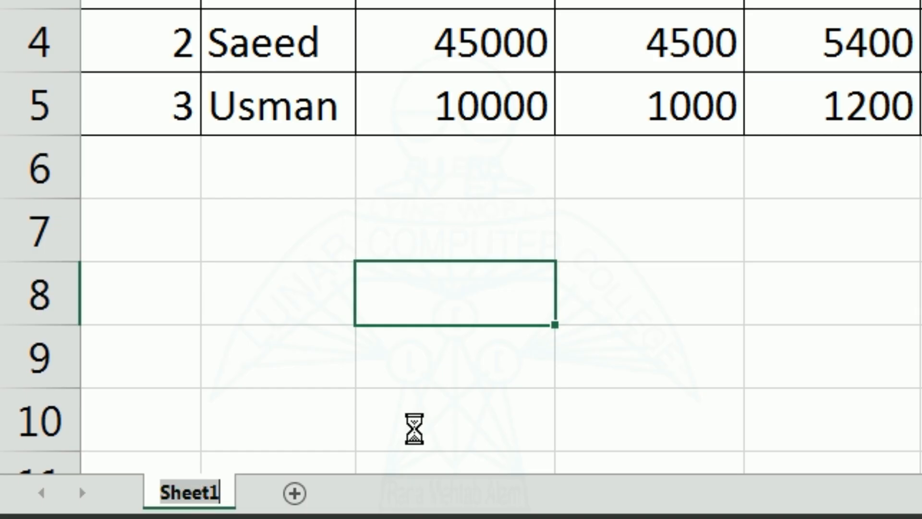
pyautogui.write('Pay S')
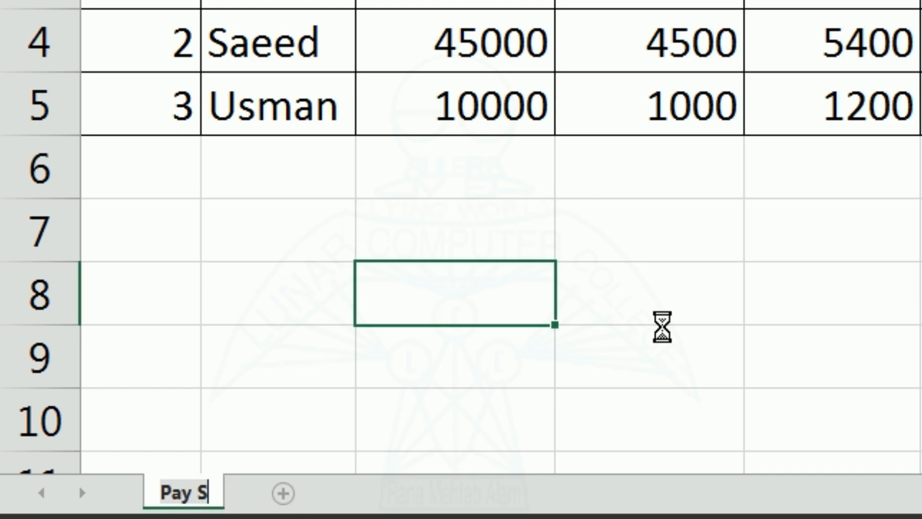
pyautogui.write('heet')
pyautogui.press('Return')
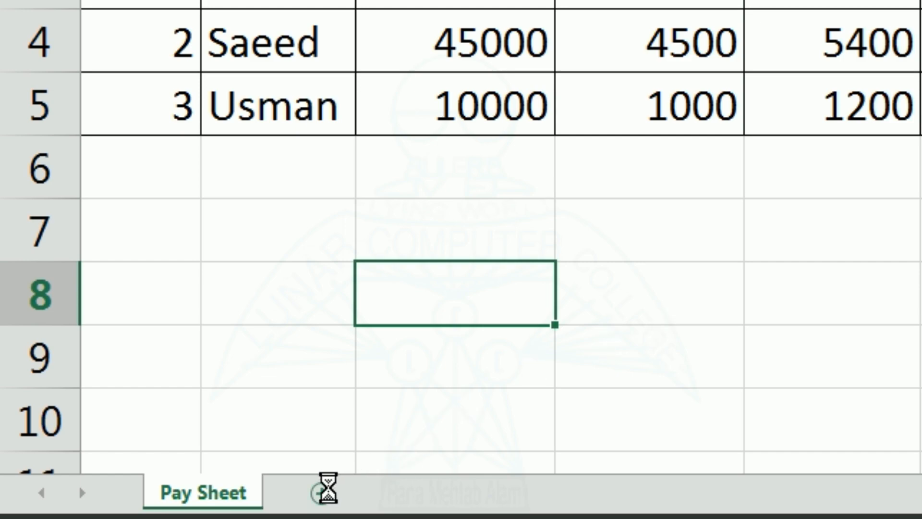
# Step: Add a new worksheet to the workbook and name it Pay Slip
pyautogui.click(323, 491)
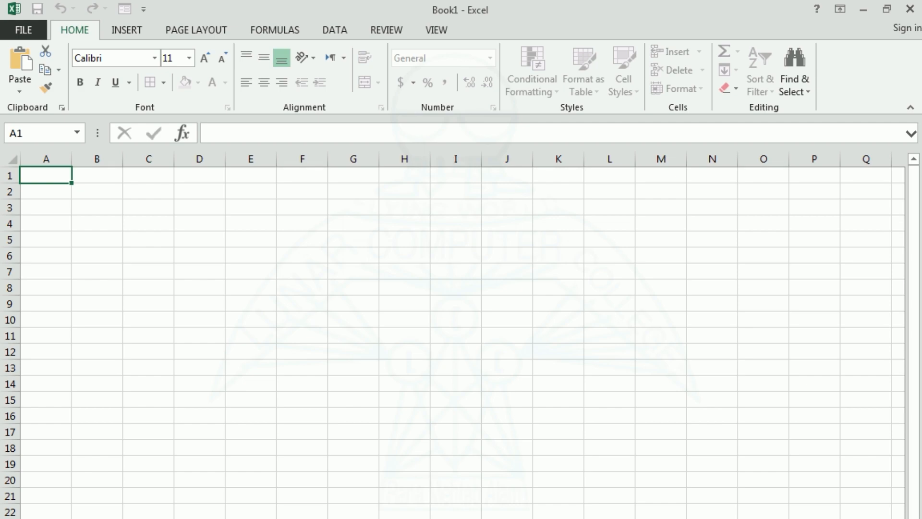
pyautogui.write('Pay Sli')
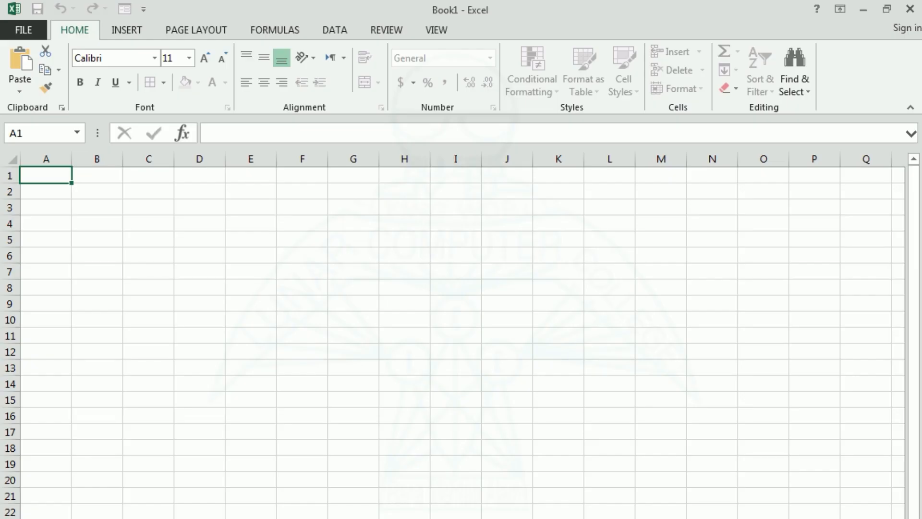
pyautogui.click(230, 510)
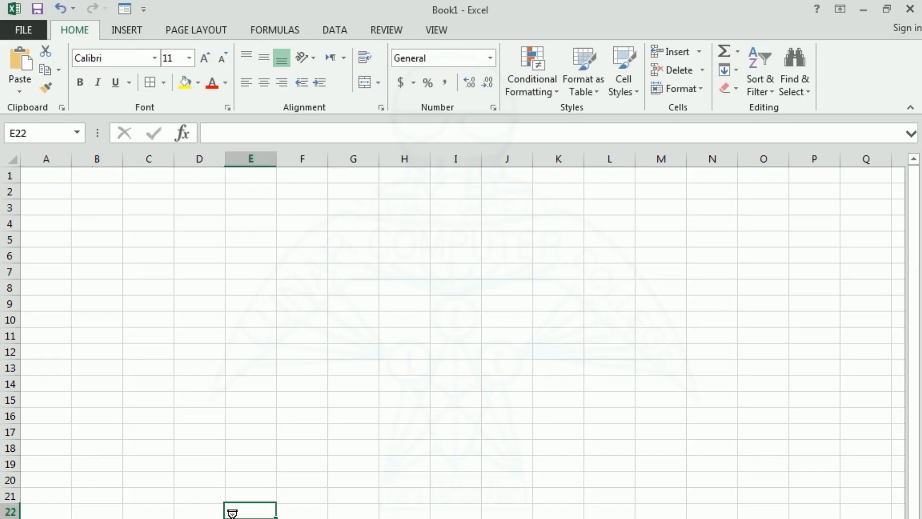
# Step: Switch the new sheet to Page Layout view and enter the title Pay Slip in cell C2
pyautogui.click(434, 29)
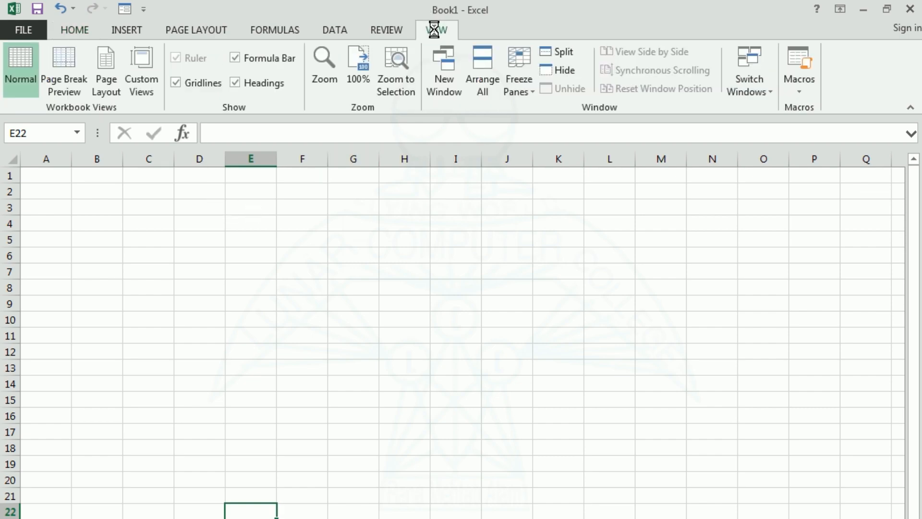
pyautogui.click(101, 78)
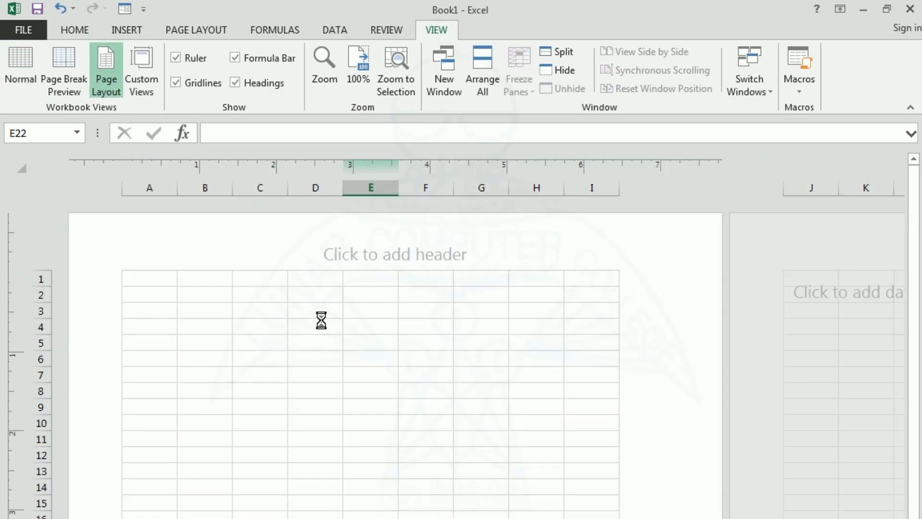
pyautogui.click(266, 297)
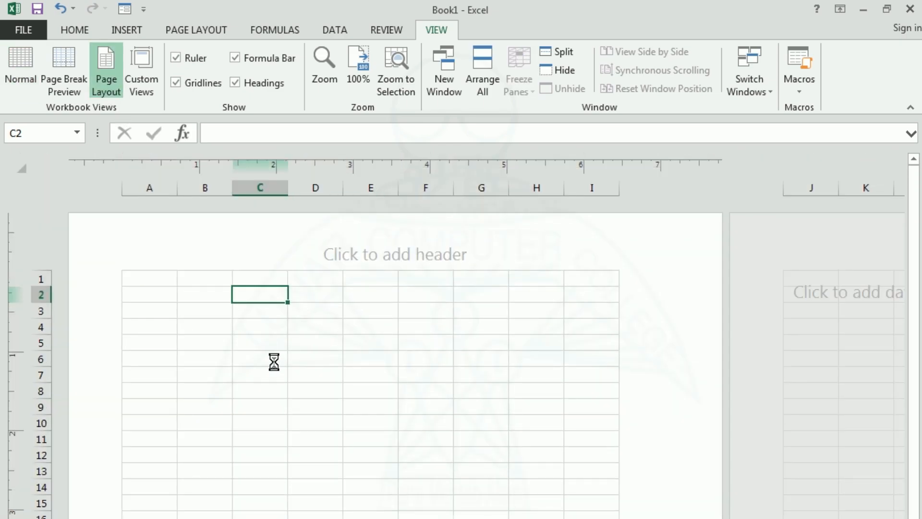
pyautogui.write('Pay Slip')
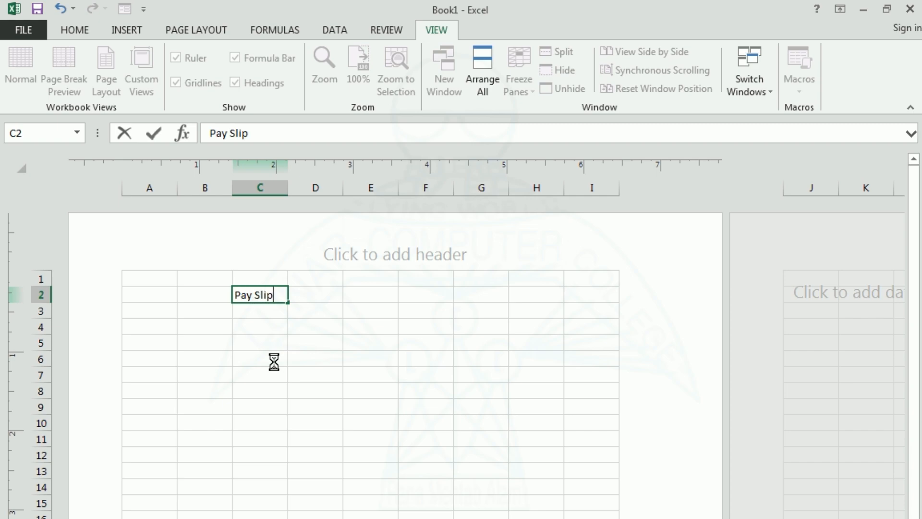
pyautogui.click(293, 371)
# Step: Merge and center the range C2:G7 around the Pay Slip title and middle-align it vertically
pyautogui.moveTo(254, 298); pyautogui.dragTo(476, 372)
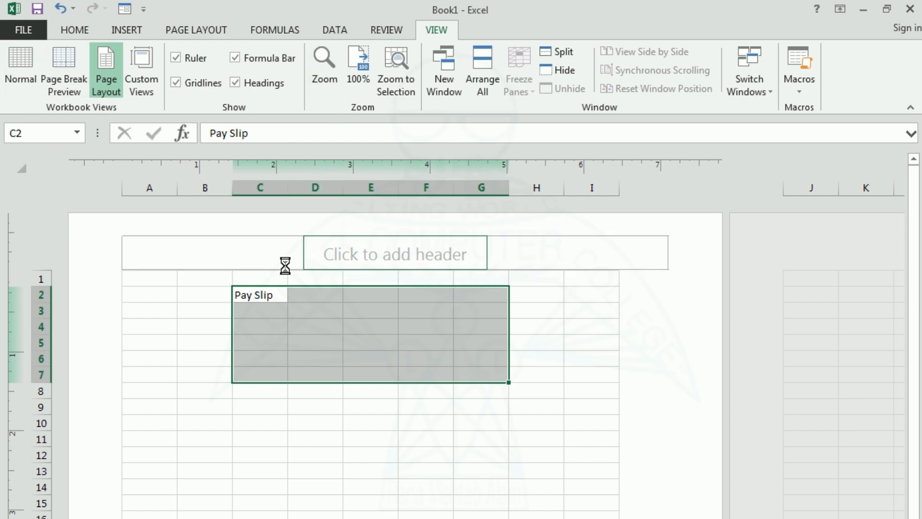
pyautogui.click(74, 29)
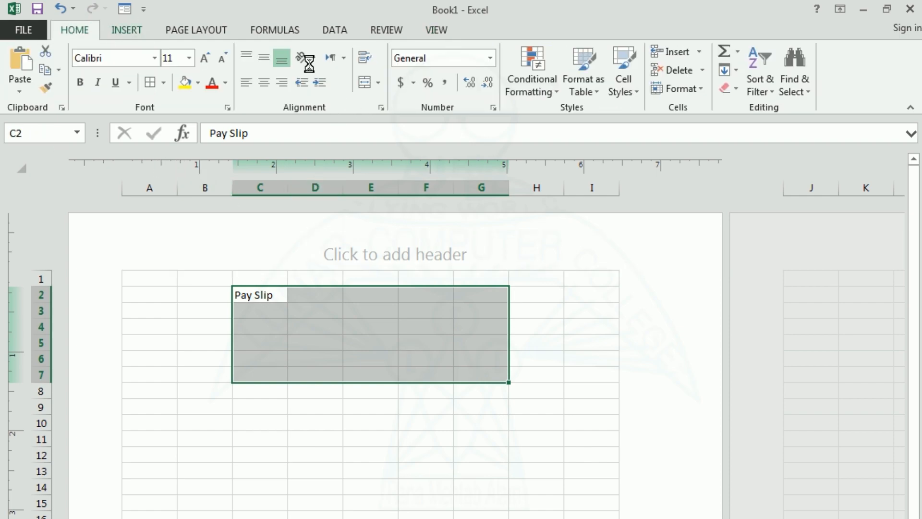
pyautogui.click(365, 80)
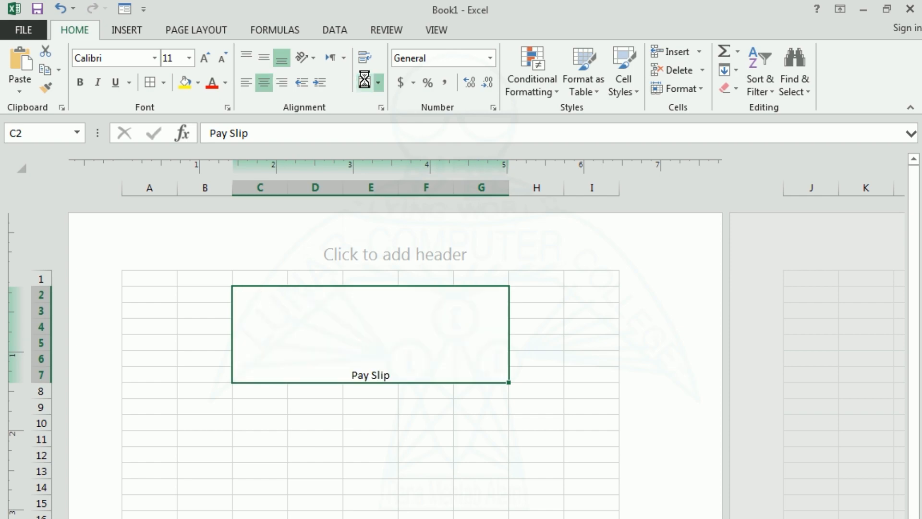
pyautogui.click(264, 57)
# Step: Enlarge the merged Pay Slip title to font size 48
pyautogui.click(206, 58)
pyautogui.click(206, 58)
pyautogui.click(206, 59)
pyautogui.click(205, 58)
pyautogui.click(206, 58)
pyautogui.click(206, 58)
pyautogui.click(206, 59)
pyautogui.click(206, 58)
pyautogui.click(206, 59)
pyautogui.click(206, 59)
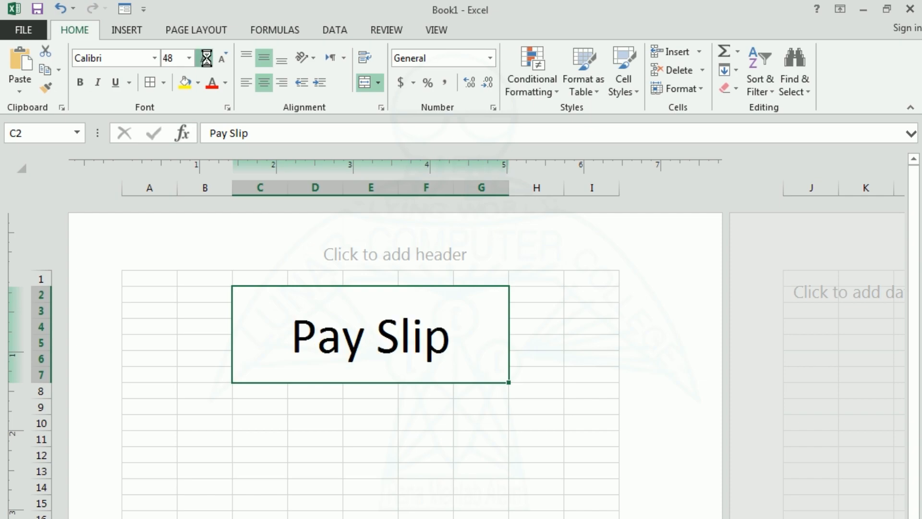
pyautogui.click(207, 58)
pyautogui.click(222, 59)
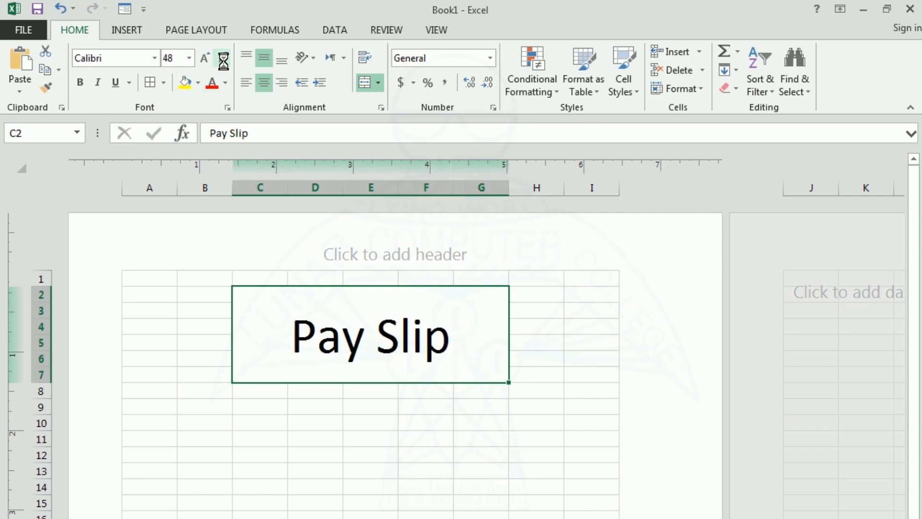
pyautogui.click(315, 422)
pyautogui.click(347, 372)
pyautogui.click(292, 471)
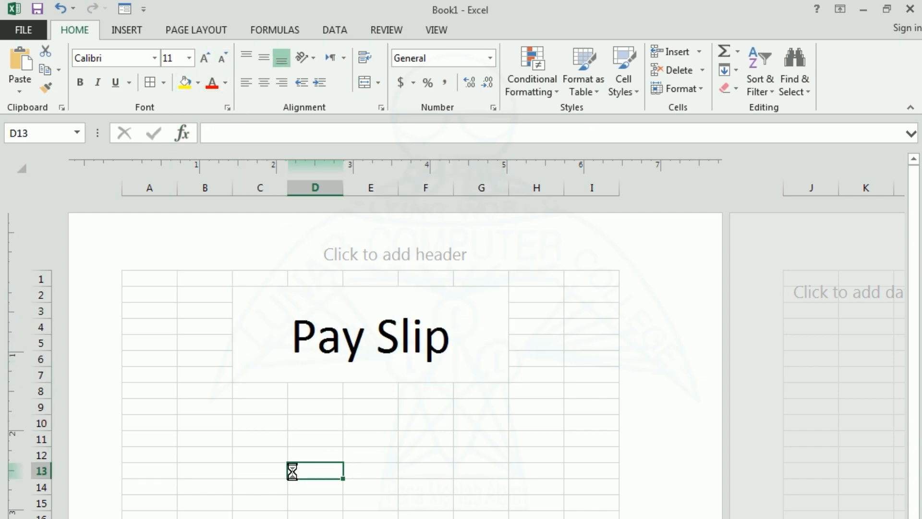
# Step: Choose C10 on the pay slip as the destination cell, and copy the header row A2:R2 from the Pay Sheet worksheet
pyautogui.click(258, 421)
pyautogui.click(253, 410)
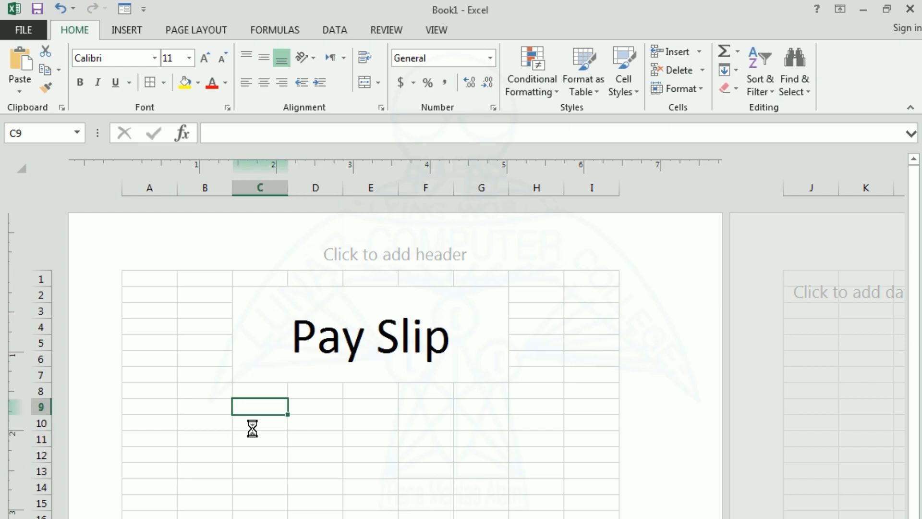
pyautogui.click(253, 425)
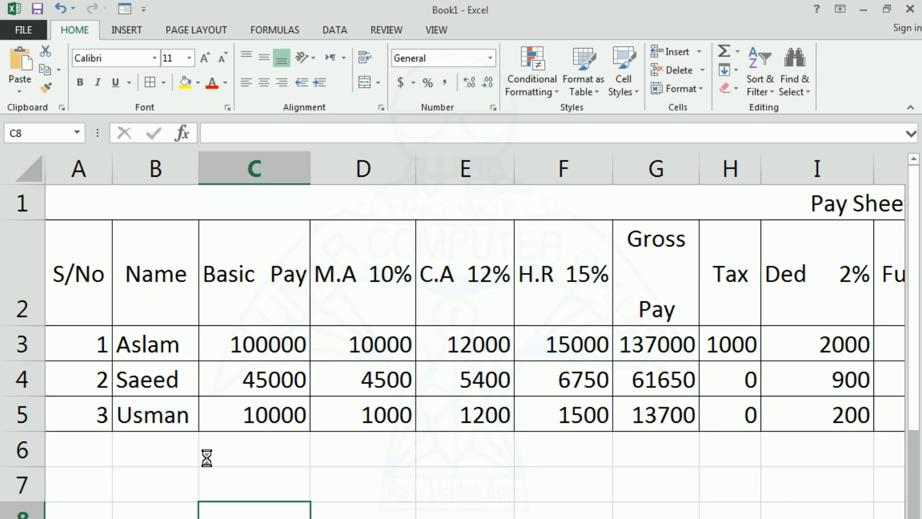
pyautogui.click(68, 278)
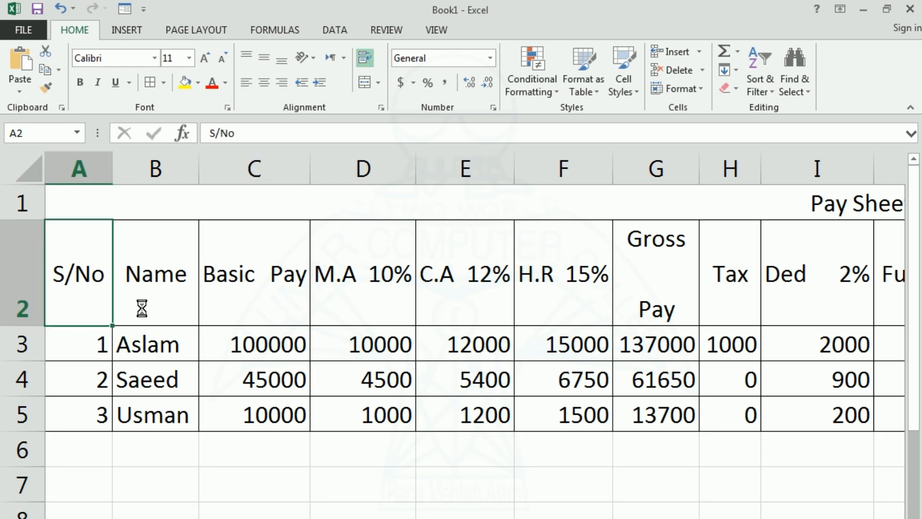
pyautogui.hotkey('shift', 'Right')
pyautogui.hotkey('shift', 'Right')
pyautogui.hotkey('shift', 'Right')
pyautogui.hotkey('shift', 'Right')
pyautogui.hotkey('shift', 'Right')
pyautogui.hotkey('shift', 'Right')
pyautogui.hotkey('shift', 'Right')
pyautogui.hotkey('shift', 'Right')
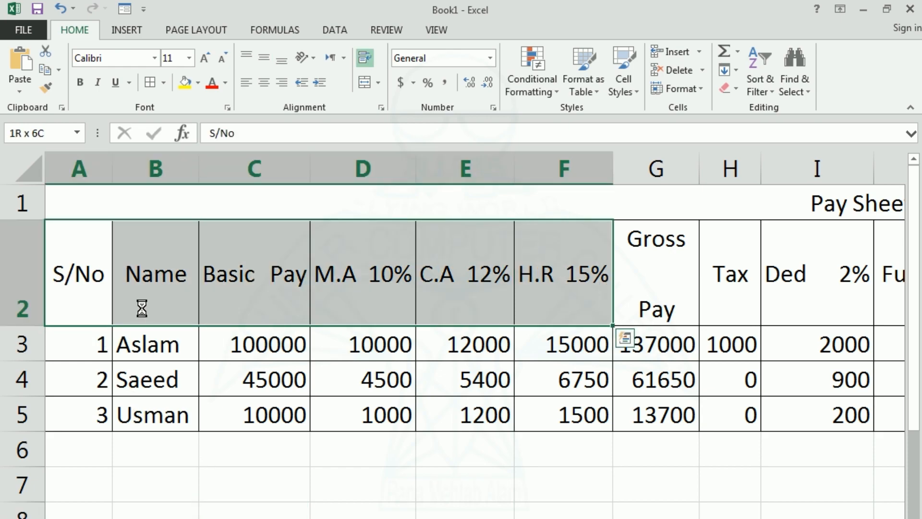
pyautogui.hotkey('shift', 'Right')
pyautogui.hotkey('shift', 'Right')
pyautogui.hotkey('shift', 'Right')
pyautogui.hotkey('shift', 'Right')
pyautogui.hotkey('shift', 'Right')
pyautogui.hotkey('shift', 'Right')
pyautogui.hotkey('shift', 'Right')
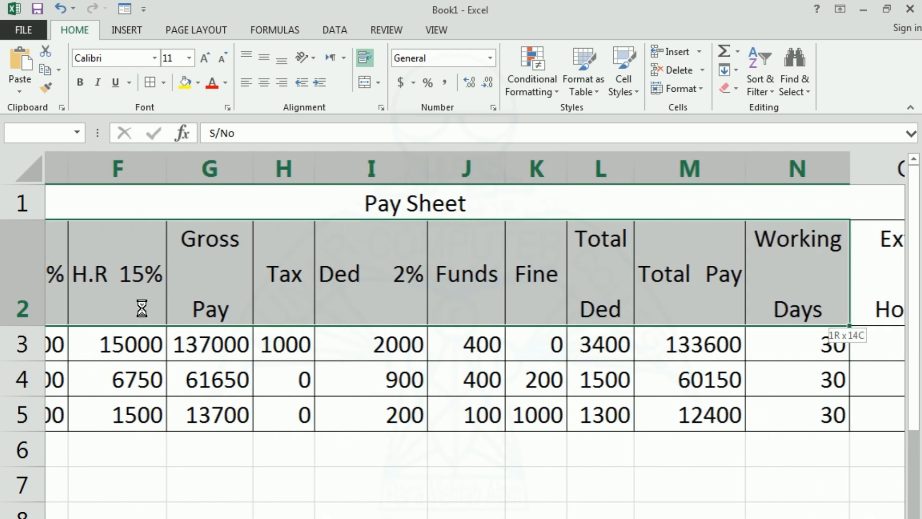
pyautogui.hotkey('shift', 'Right')
pyautogui.hotkey('shift', 'Right')
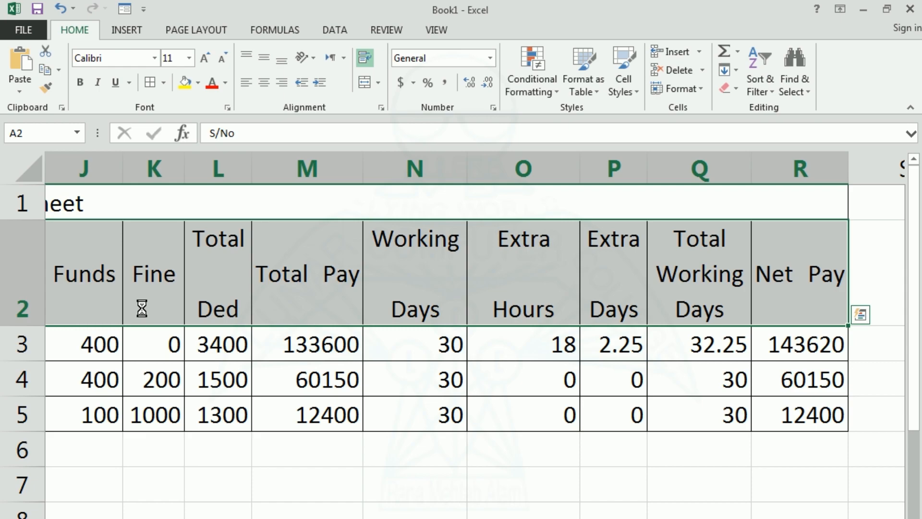
pyautogui.hotkey('ctrl', 'c')
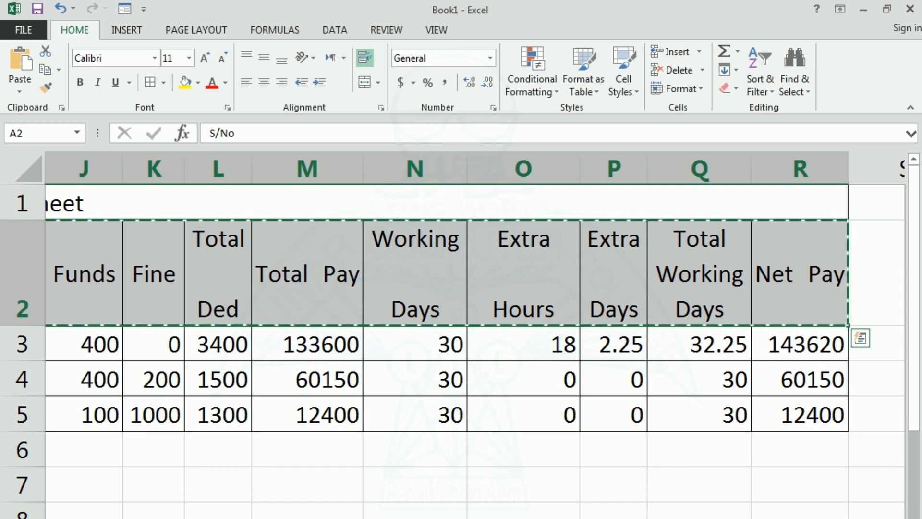
# Step: Paste the copied headers transposed into a vertical list starting at C10 on the pay slip
pyautogui.click(211, 517)
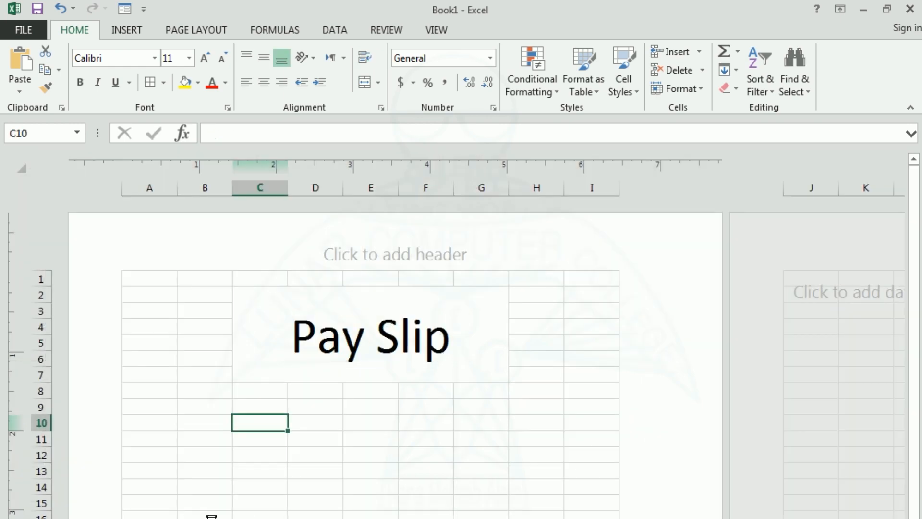
pyautogui.rightClick(252, 424)
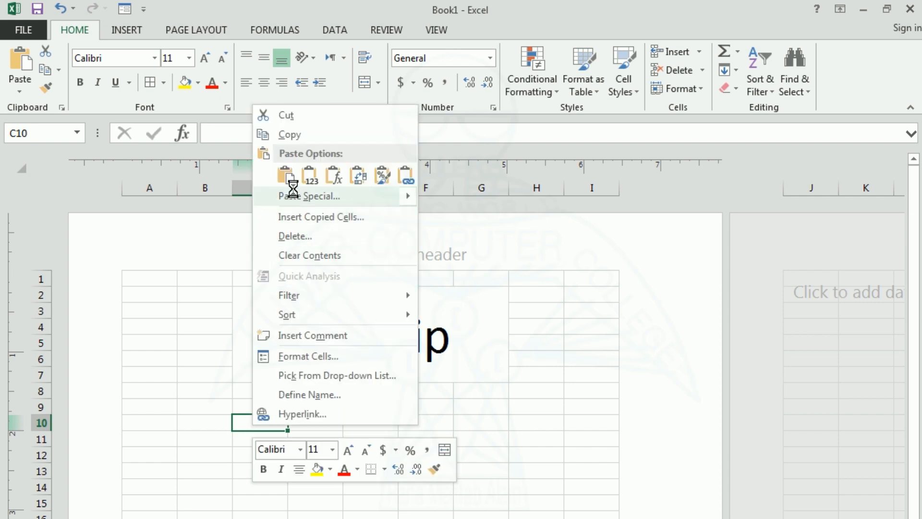
pyautogui.click(293, 196)
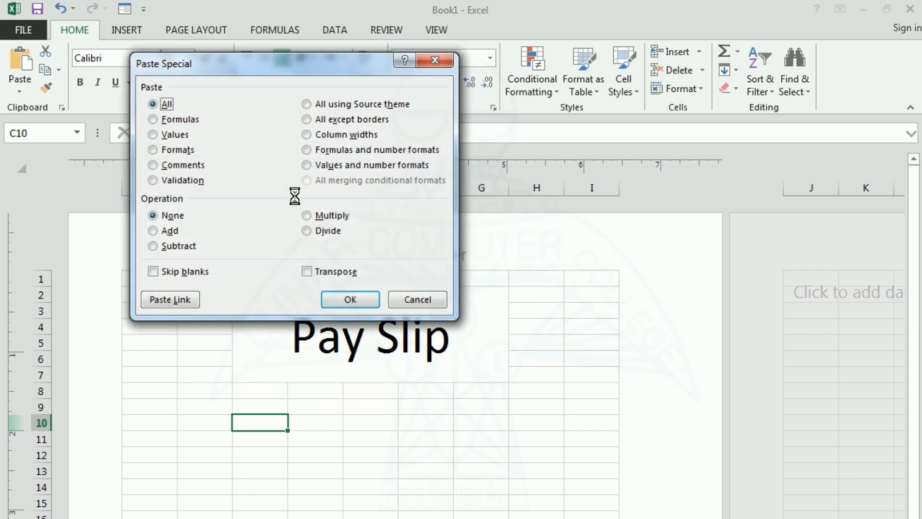
pyautogui.click(310, 270)
pyautogui.click(350, 299)
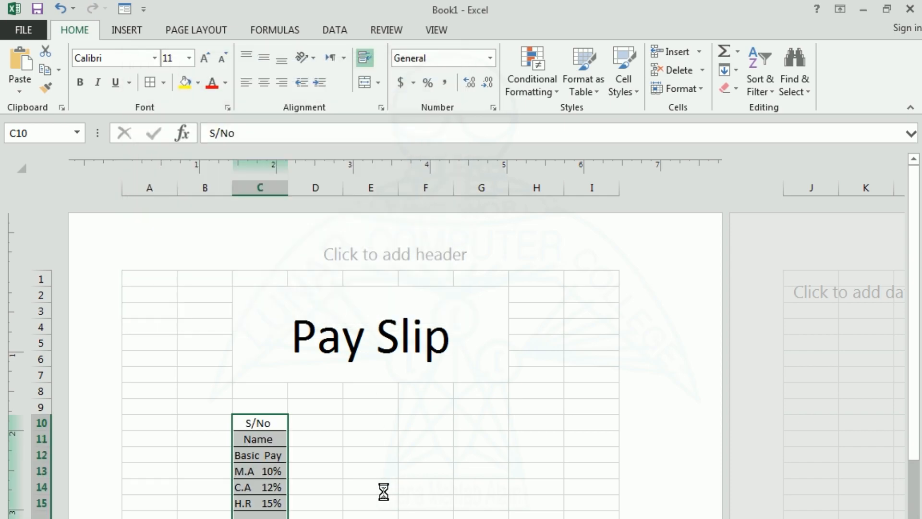
pyautogui.click(383, 487)
# Step: Examine the transposed labels in column C of the pay slip, from S/No down to Net Pay
pyautogui.scroll(-2, 382, 493)
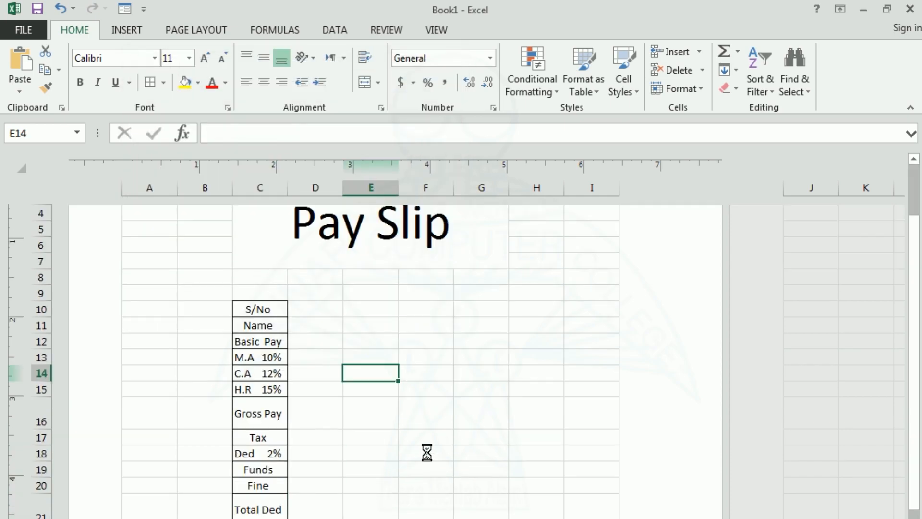
pyautogui.scroll(-2, 412, 451)
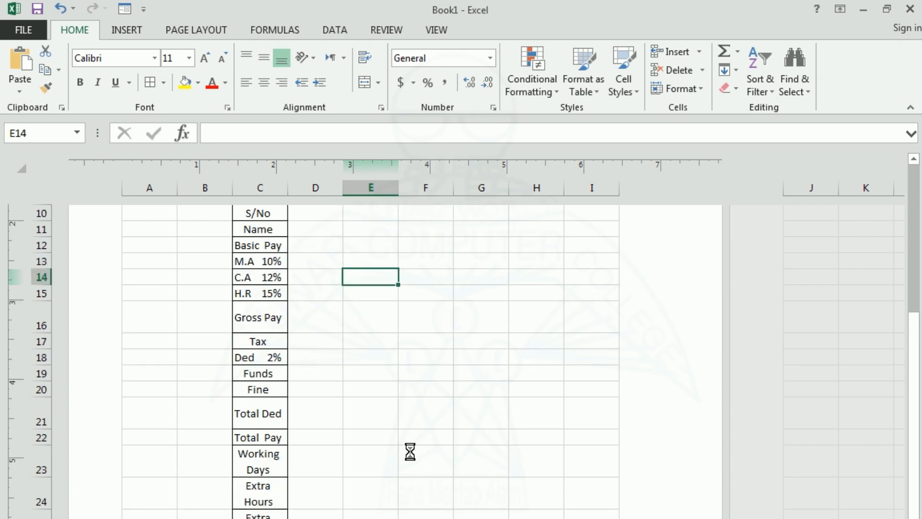
pyautogui.scroll(2, 409, 452)
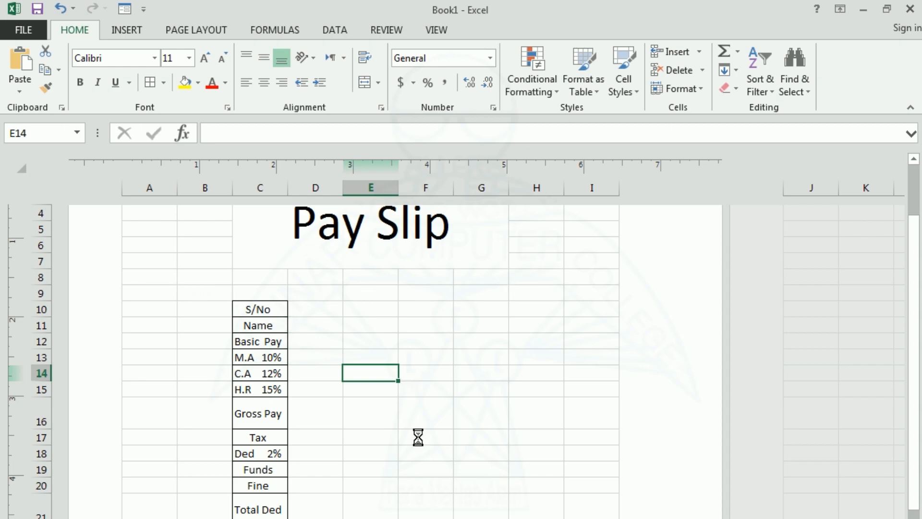
pyautogui.click(432, 453)
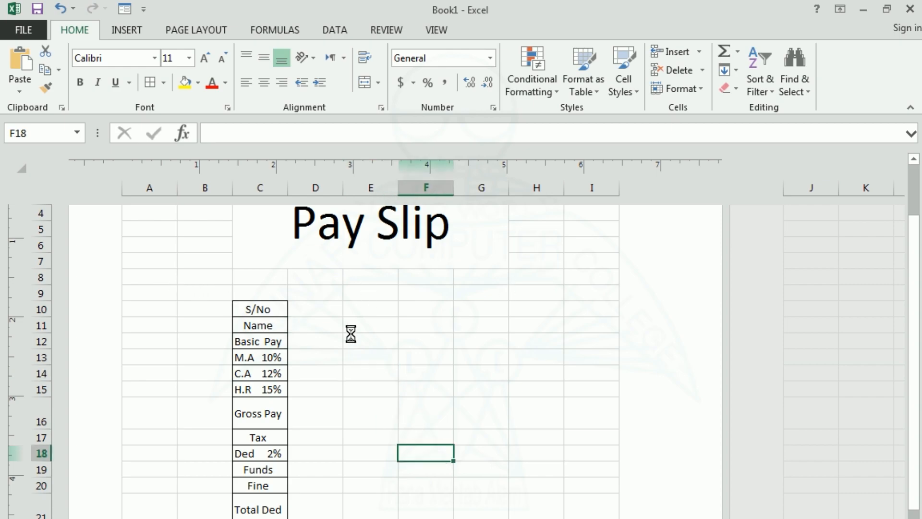
pyautogui.click(366, 312)
pyautogui.scroll(-2, 447, 436)
pyautogui.scroll(-2, 447, 436)
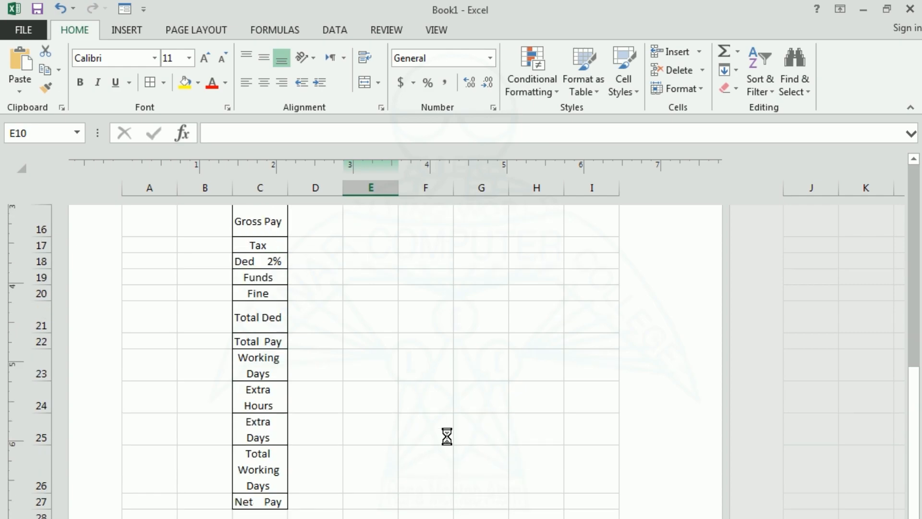
pyautogui.scroll(6, 447, 435)
# Step: Clear the copy selection on the Pay Sheet and enter 1 as the S/No in cell E10 of the pay slip
pyautogui.click(444, 495)
pyautogui.click(377, 425)
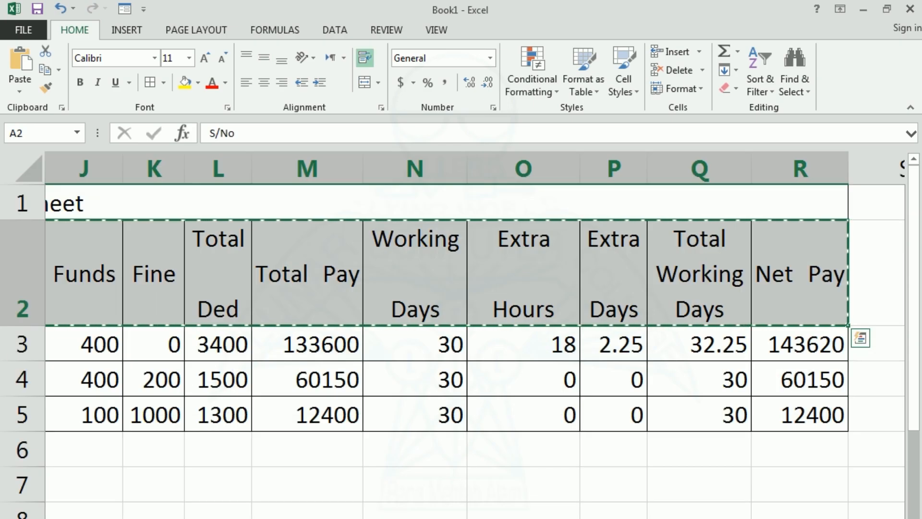
pyautogui.write('`')
pyautogui.press('Escape')
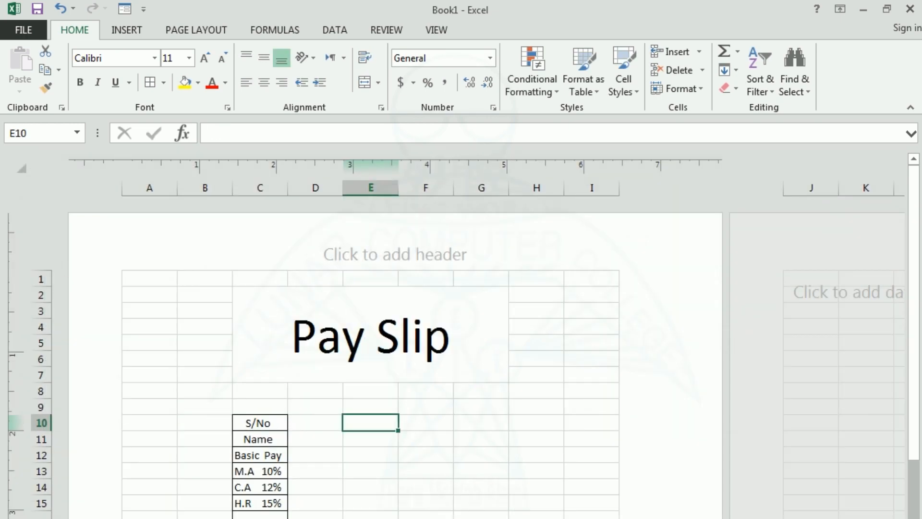
pyautogui.write('1')
pyautogui.press('Return')
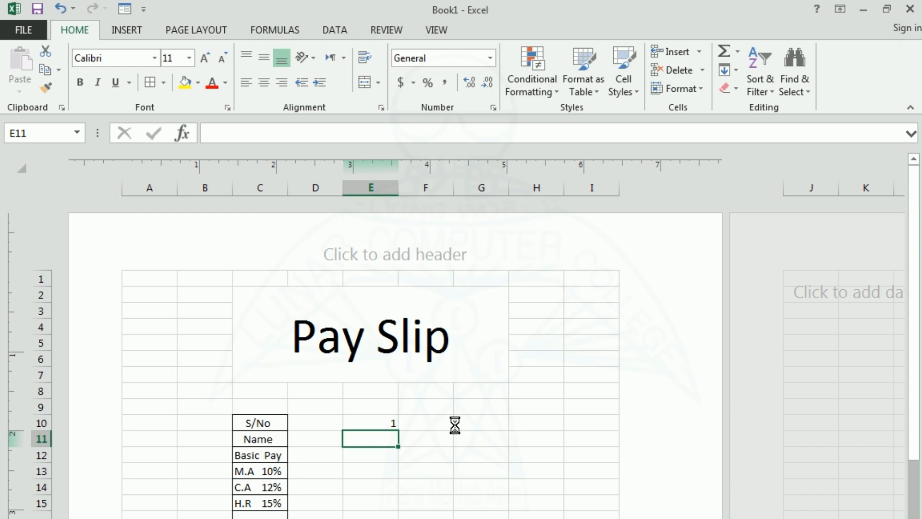
# Step: Start a VLOOKUP formula in the Name cell E11 of the pay slip, using E10 as the lookup value
pyautogui.scroll(4, 490, 472)
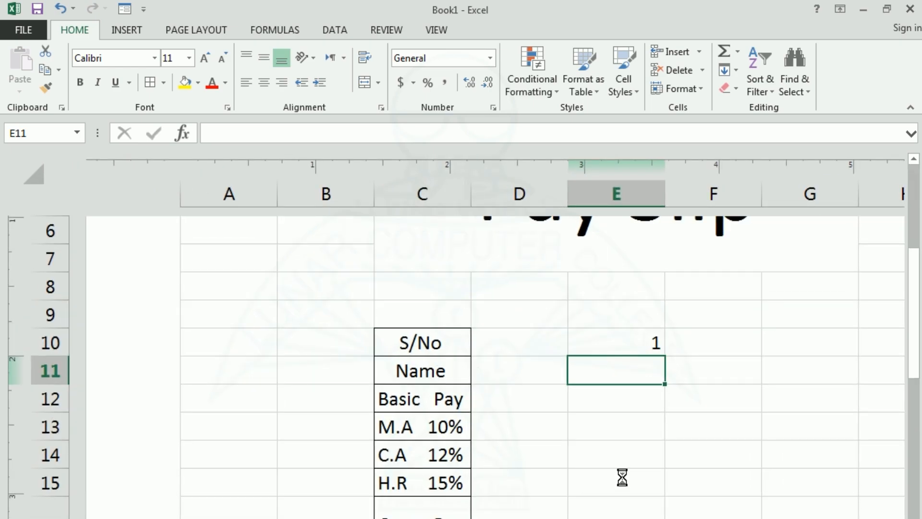
pyautogui.click(620, 350)
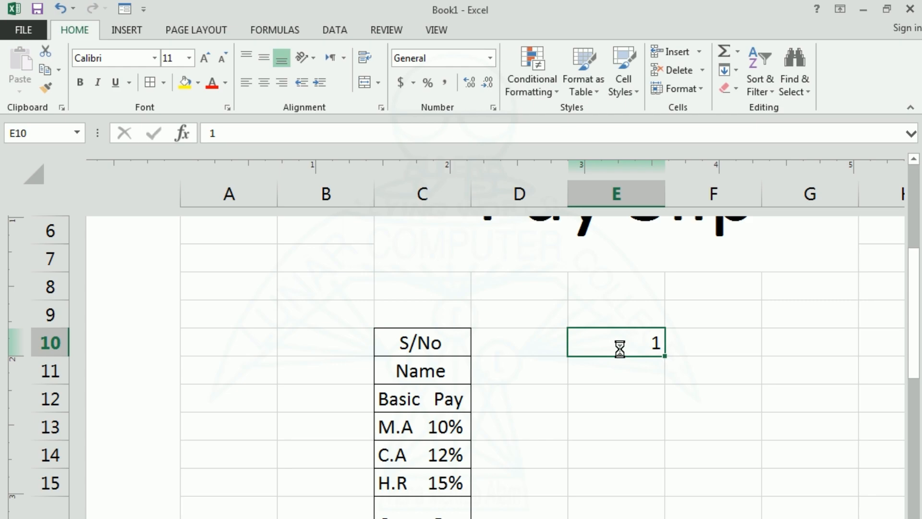
pyautogui.click(618, 367)
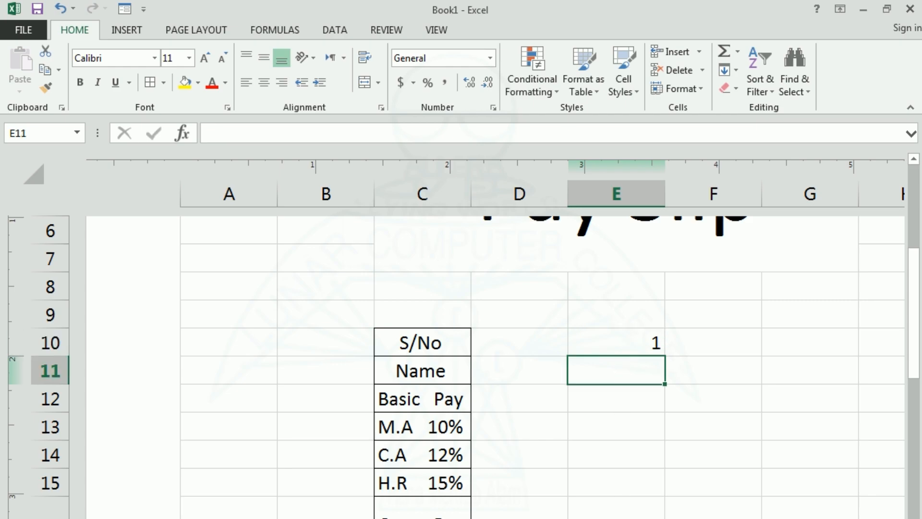
pyautogui.click(628, 341)
pyautogui.click(627, 369)
pyautogui.write('=v')
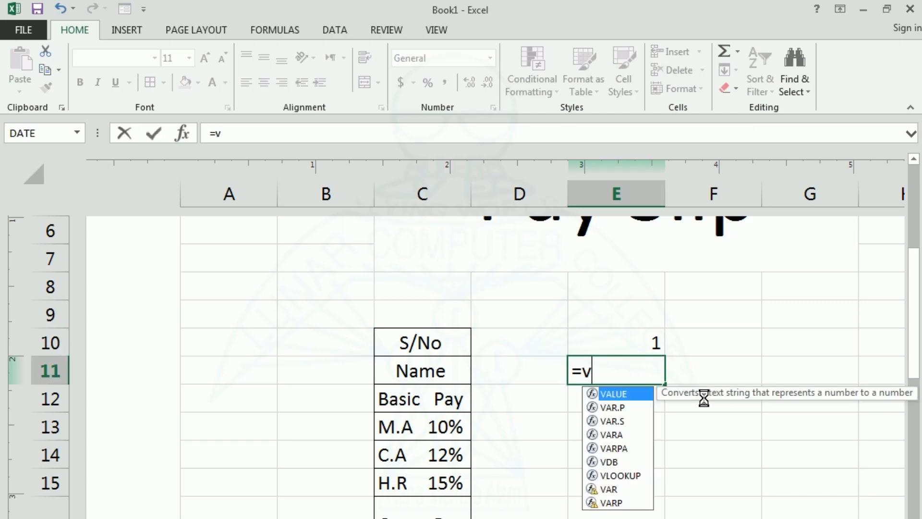
pyautogui.write('l')
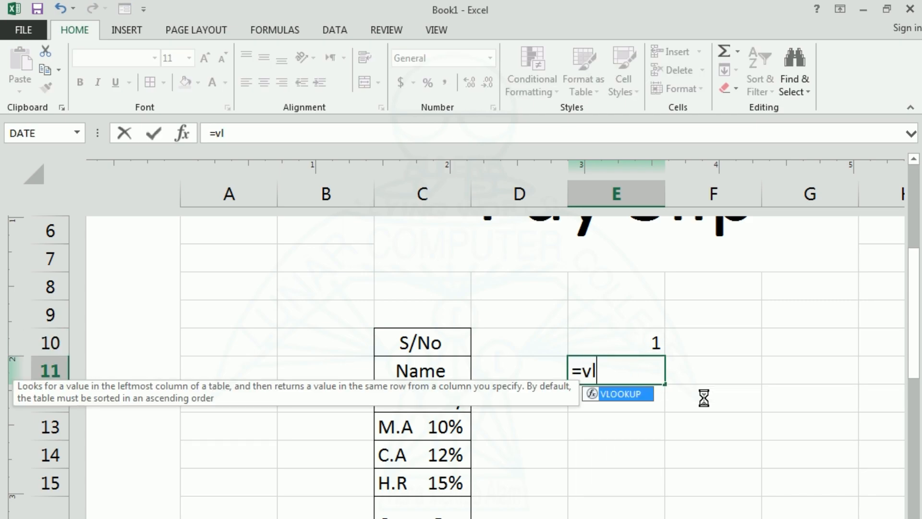
pyautogui.doubleClick(619, 393)
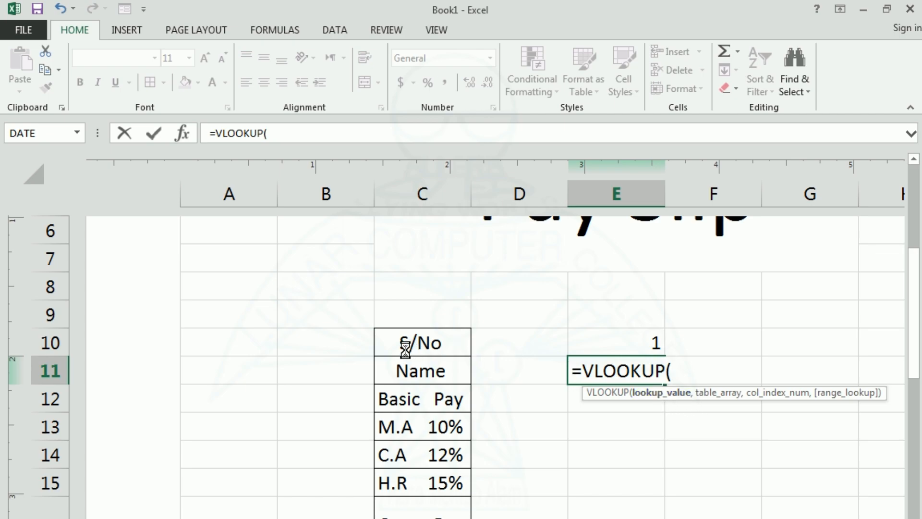
pyautogui.click(611, 342)
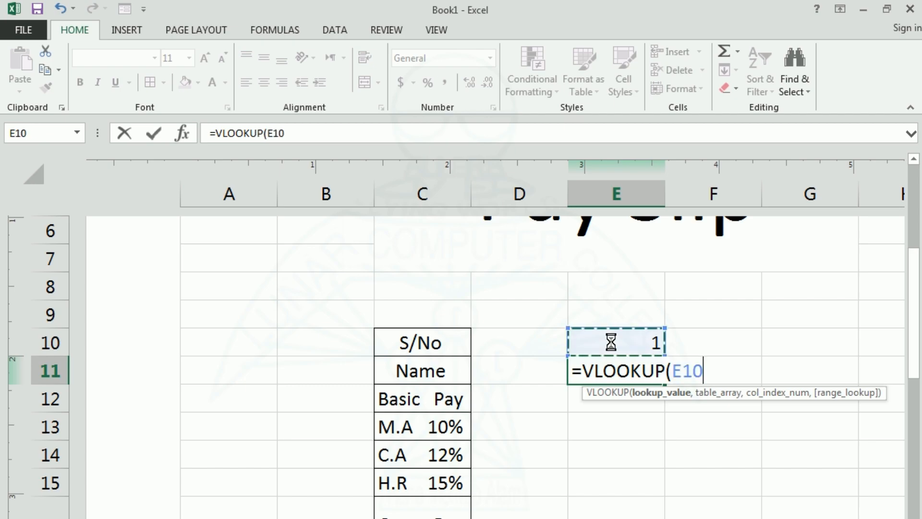
pyautogui.click(592, 340)
pyautogui.write(',')
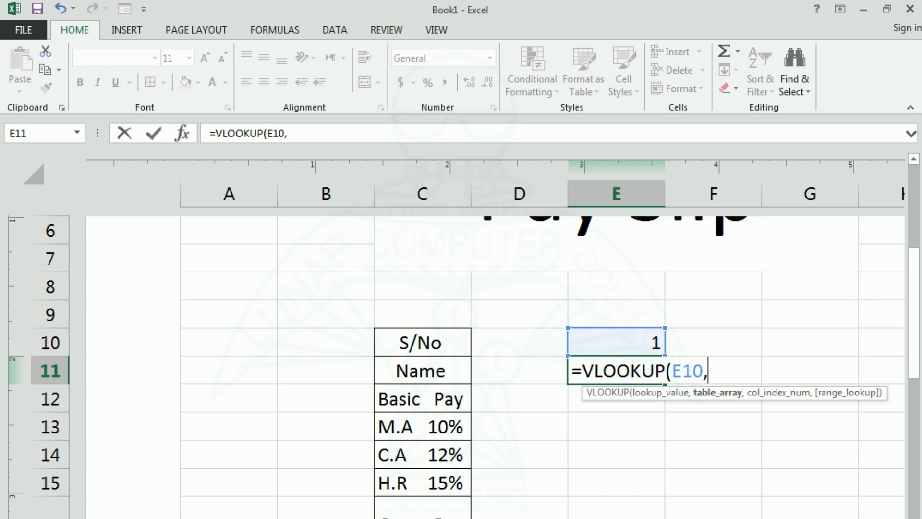
# Step: Complete the E11 lookup with Pay Sheet range A3:R5 as the table array, column index 2 and FALSE for exact match
pyautogui.click(211, 518)
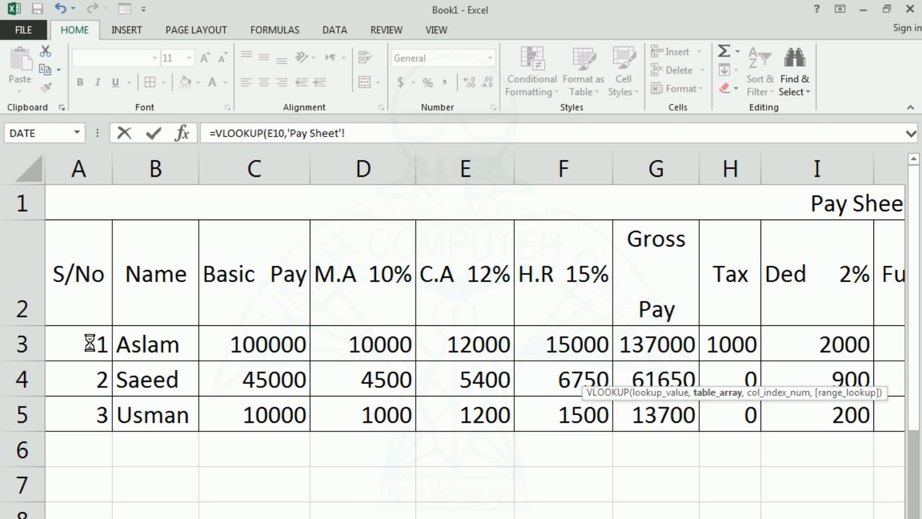
pyautogui.moveTo(86, 344); pyautogui.dragTo(807, 417)
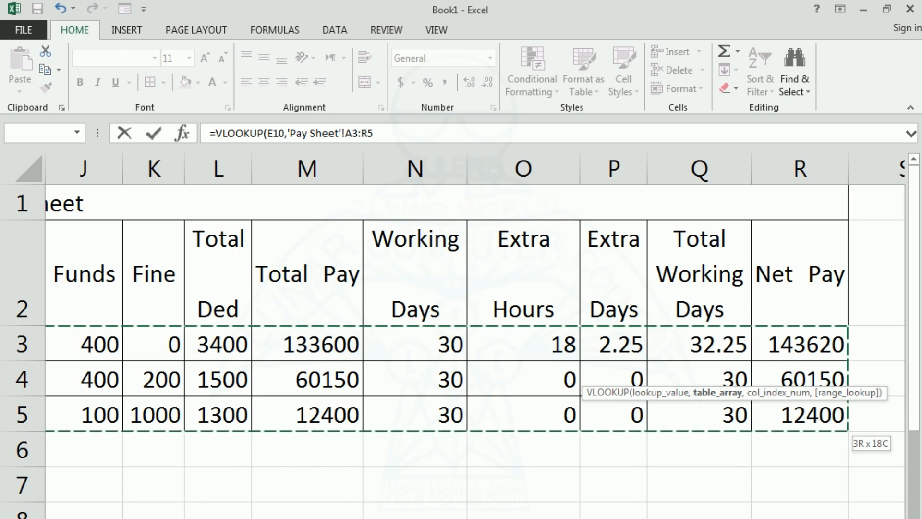
pyautogui.write(',')
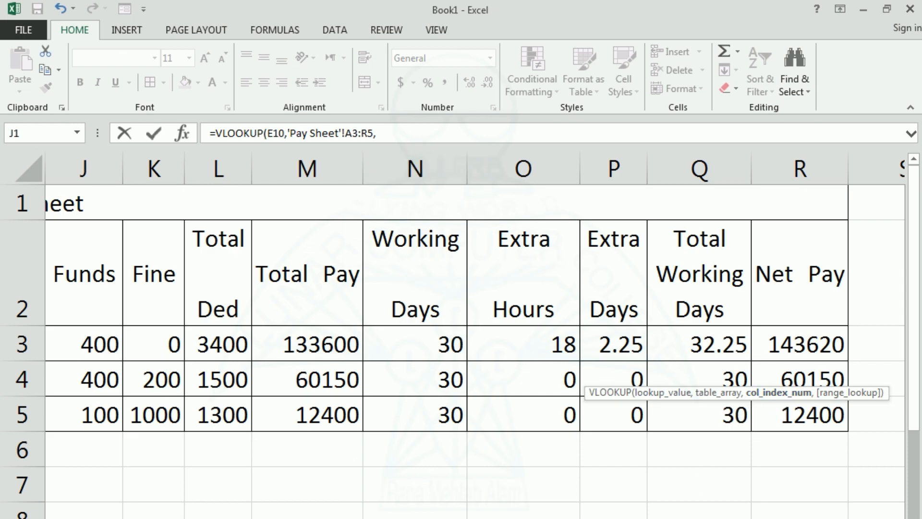
pyautogui.hscroll(-6, 461, 336)
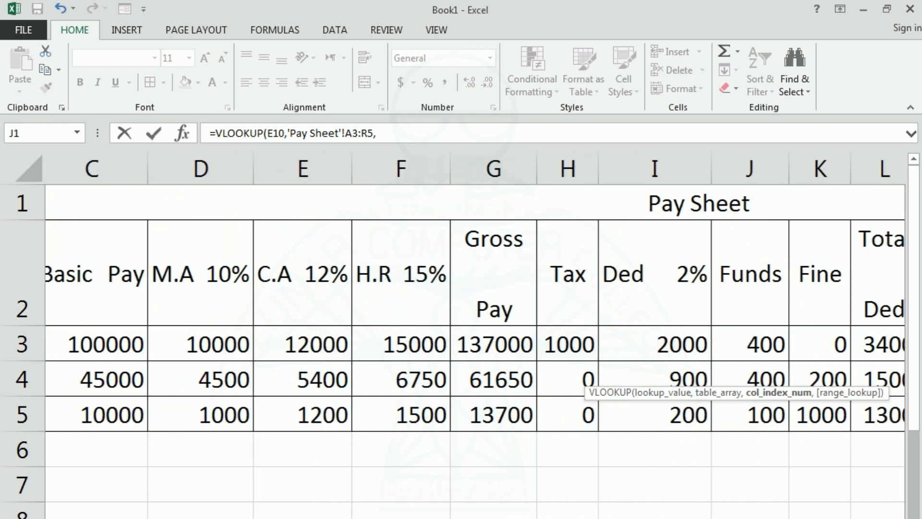
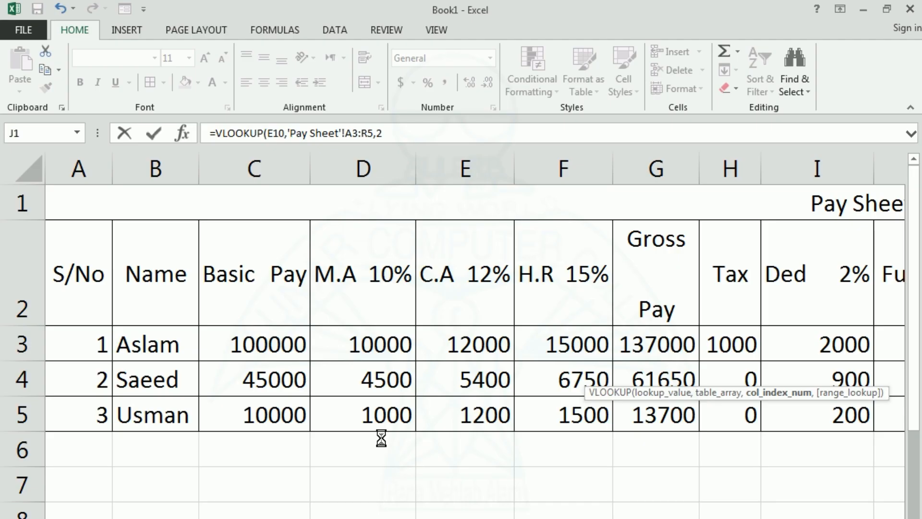
pyautogui.write(',')
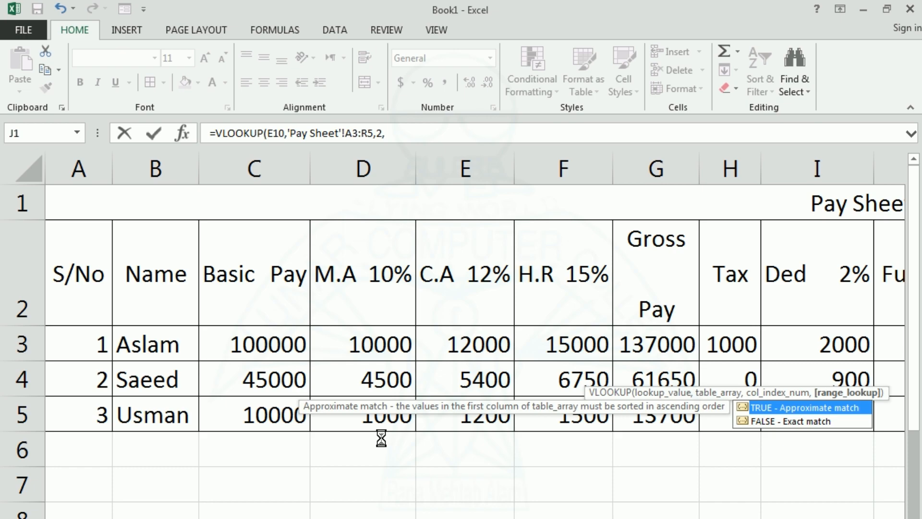
pyautogui.doubleClick(771, 421)
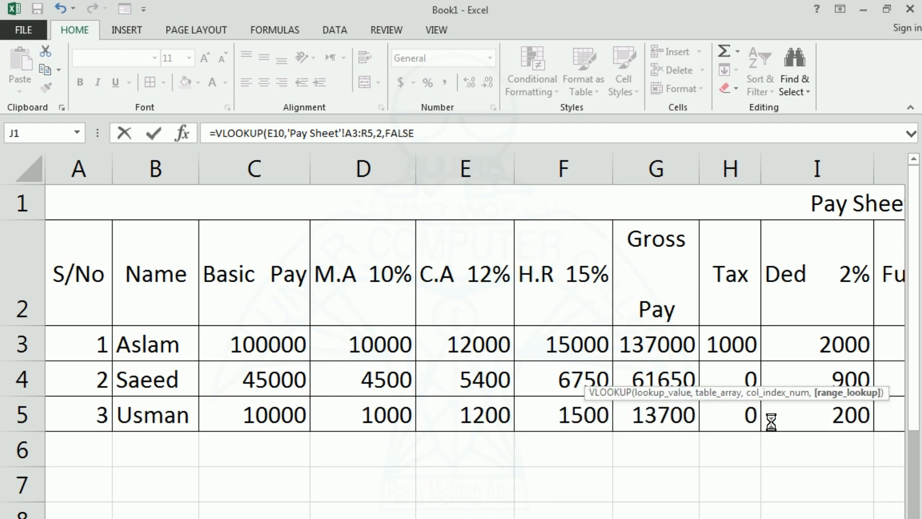
pyautogui.press('Return')
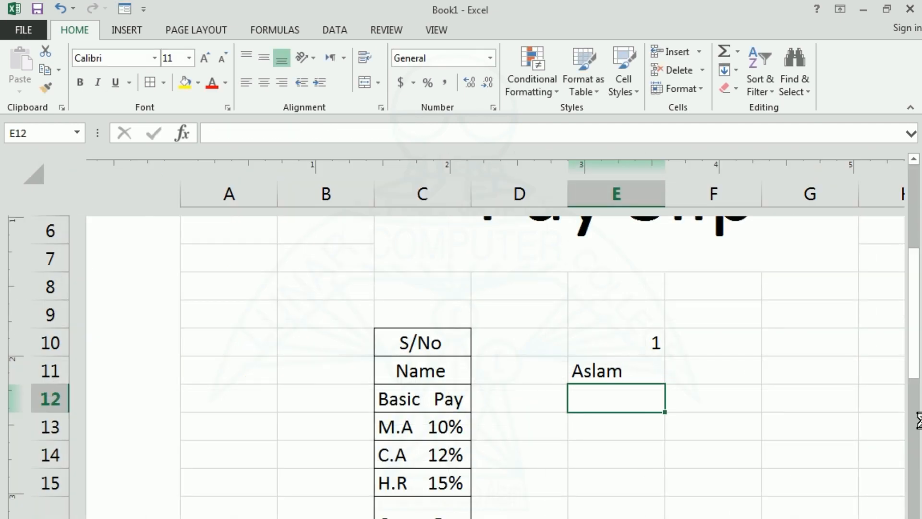
# Step: Check the lookup in E11 against the serial numbers and names in rows 3 to 5 of the Pay Sheet
pyautogui.press('Up')
pyautogui.press('Left')
pyautogui.press('Left')
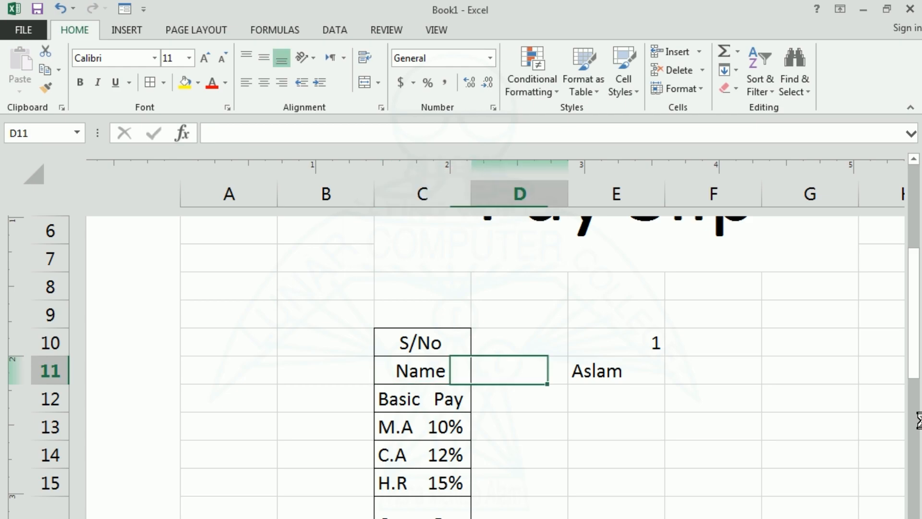
pyautogui.press('Right')
pyautogui.press('Right')
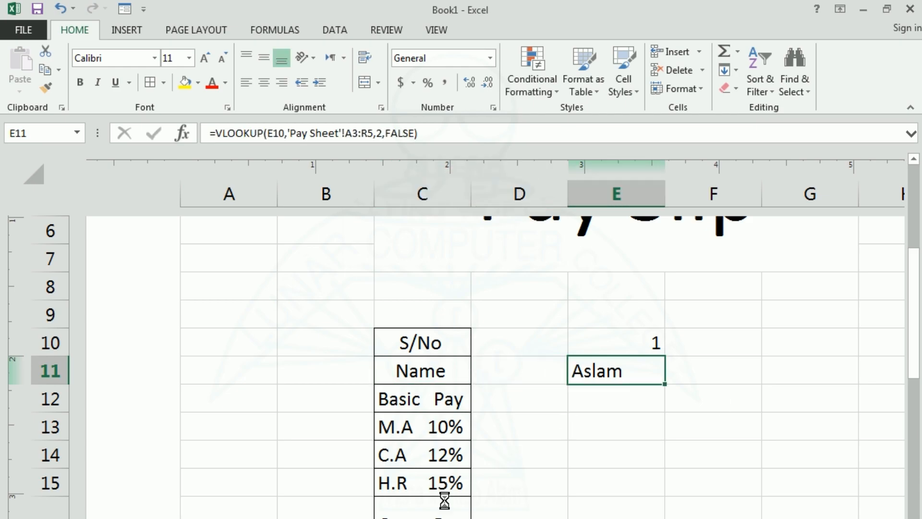
pyautogui.hotkey('ctrl', 'pageup')
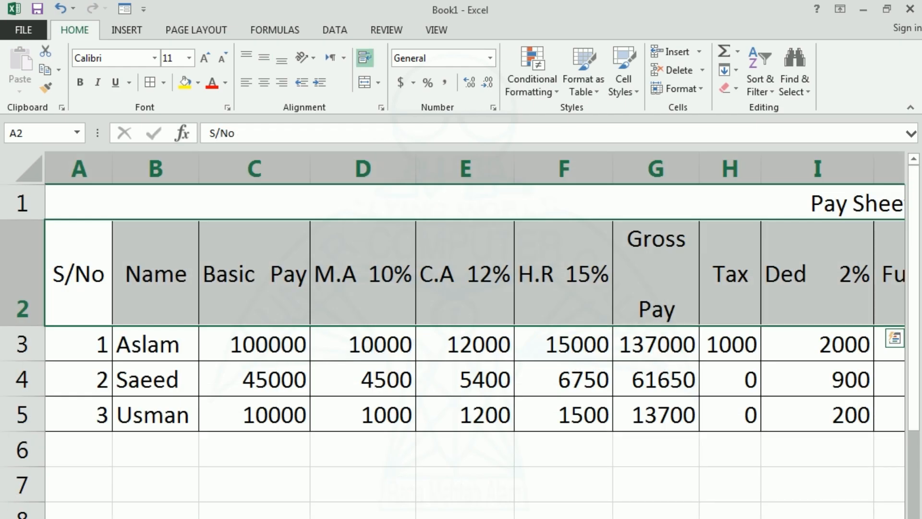
pyautogui.click(102, 354)
pyautogui.click(125, 350)
pyautogui.click(104, 379)
pyautogui.click(124, 381)
pyautogui.click(102, 411)
pyautogui.click(144, 418)
pyautogui.hotkey('ctrl', 'pagedown')
# Step: Set the S/No in E10 of the pay slip to 3 and check the name lookup in E11
pyautogui.click(649, 342)
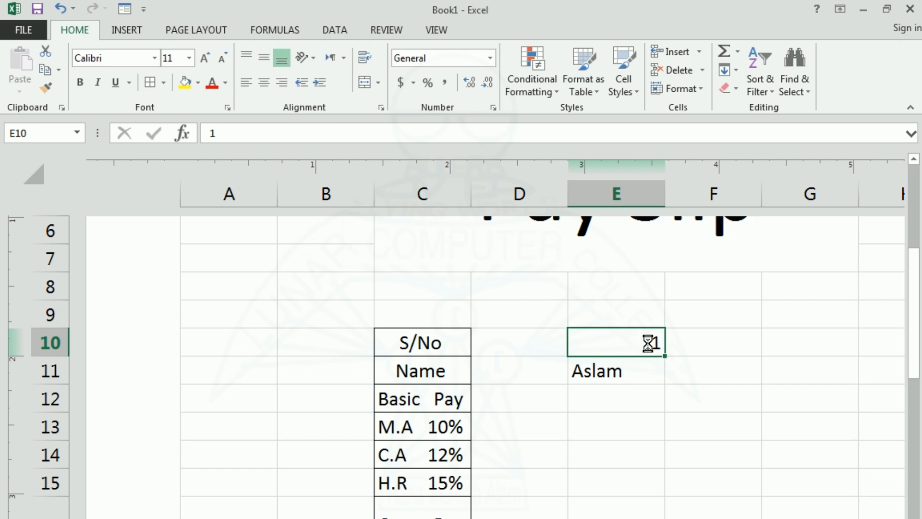
pyautogui.write('3')
pyautogui.press('Return')
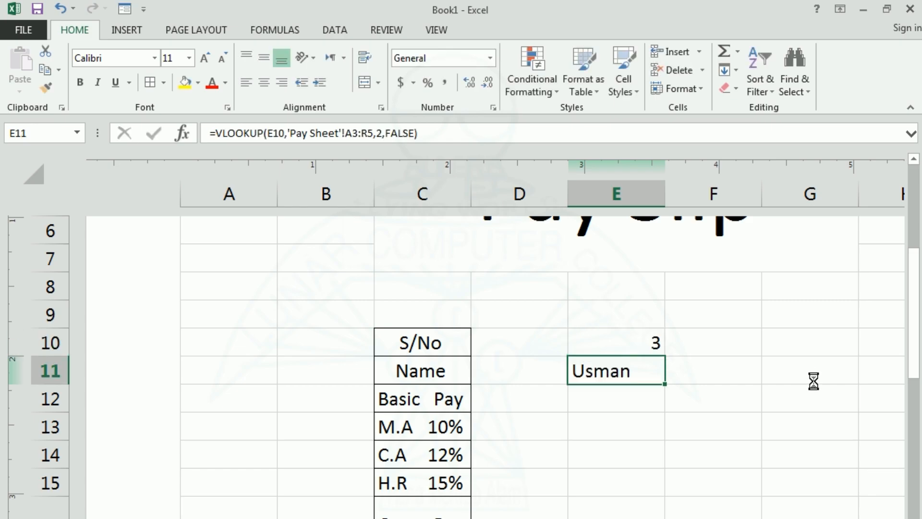
pyautogui.click(692, 434)
pyautogui.click(642, 347)
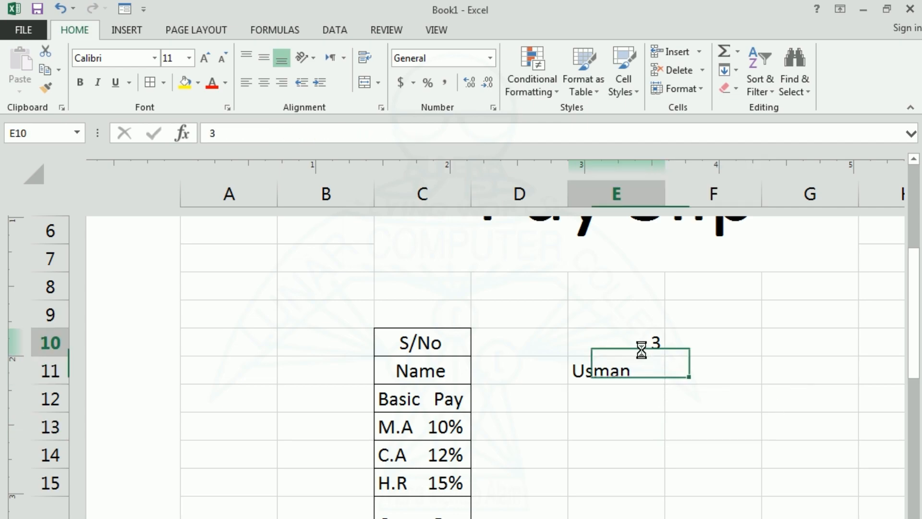
pyautogui.click(618, 374)
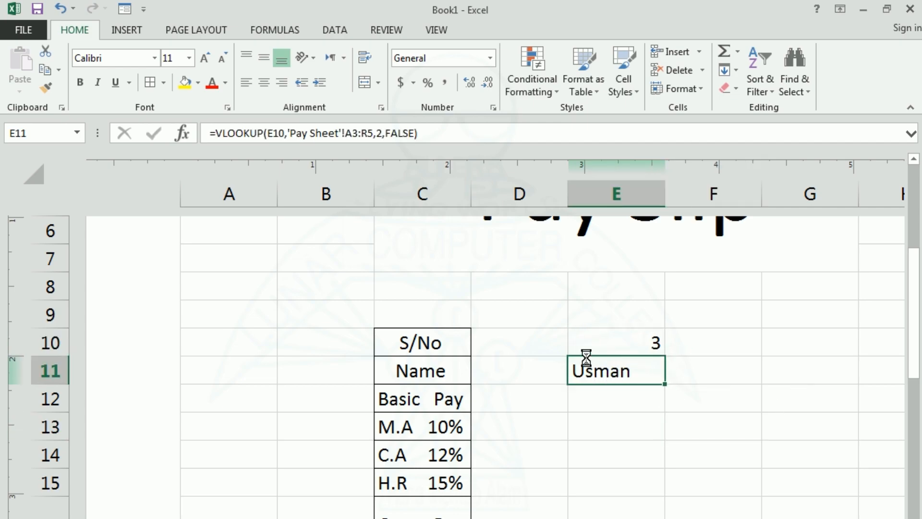
# Step: Copy the full VLOOKUP formula text from E11 and paste it unchanged into the Basic Pay cell E12
pyautogui.moveTo(425, 133); pyautogui.dragTo(206, 124)
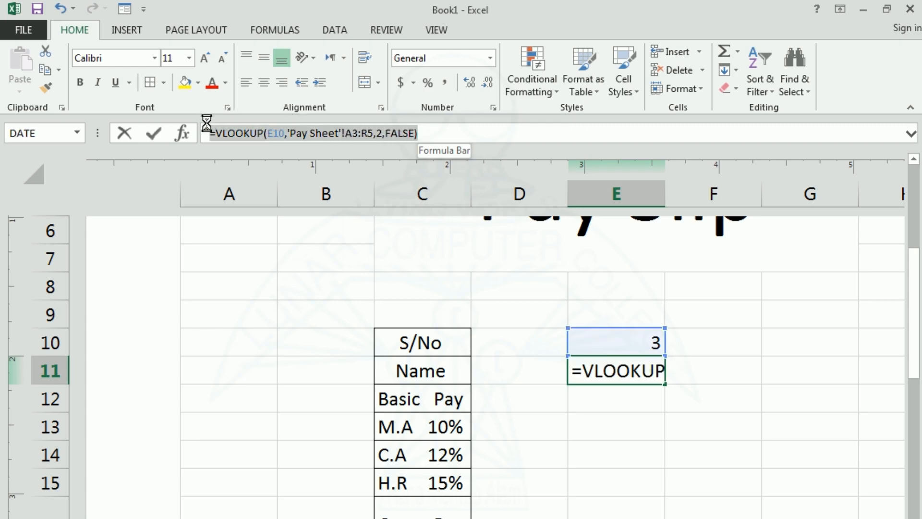
pyautogui.hotkey('ctrl', 'c')
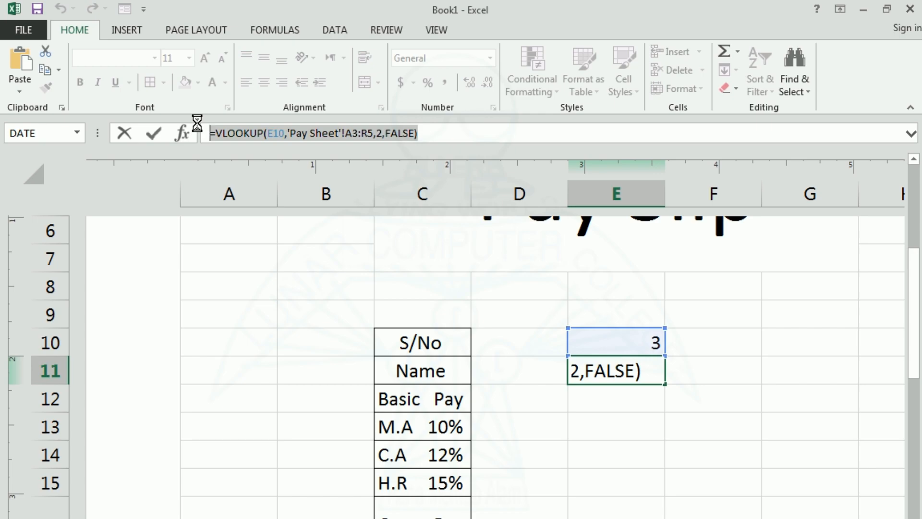
pyautogui.press('Escape')
pyautogui.click(622, 403)
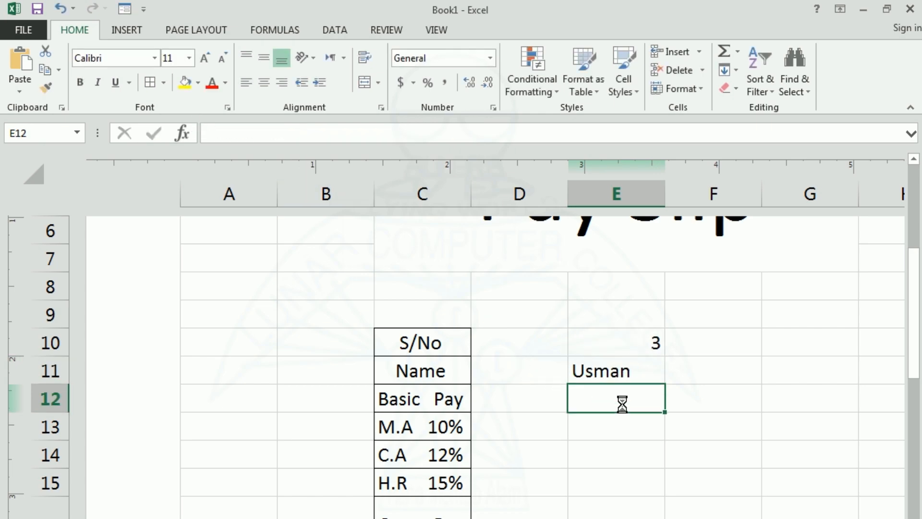
pyautogui.hotkey('ctrl', 'v')
pyautogui.press('Return')
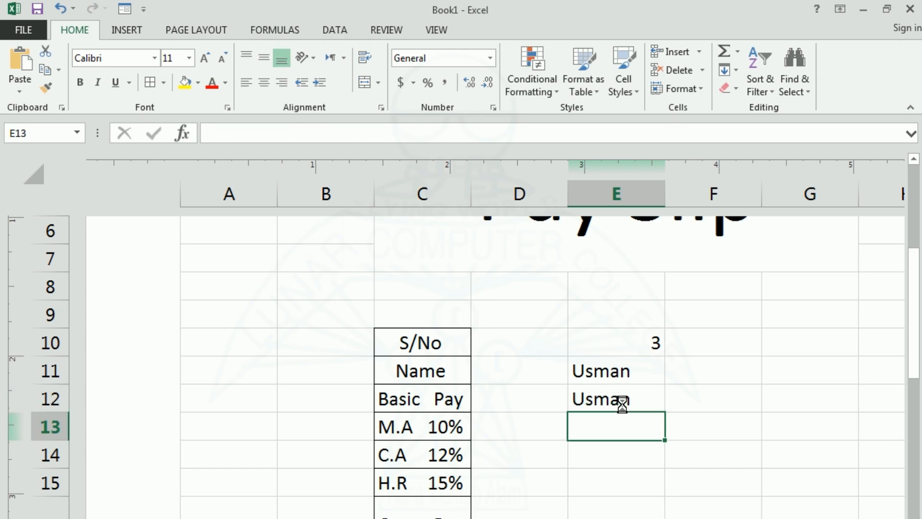
# Step: Paste the same VLOOKUP formula text into each remaining value cell of the pay slip, from E13 down to E27
pyautogui.hotkey('ctrl', 'v')
pyautogui.press('Return')
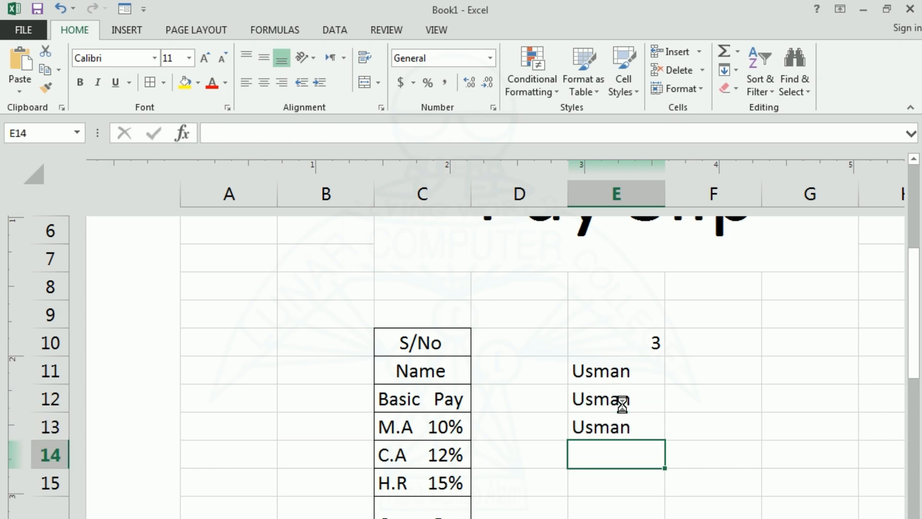
pyautogui.hotkey('ctrl', 'v')
pyautogui.press('Return')
pyautogui.hotkey('ctrl', 'v')
pyautogui.press('Return')
pyautogui.hotkey('ctrl', 'v')
pyautogui.press('Return')
pyautogui.hotkey('ctrl', 'v')
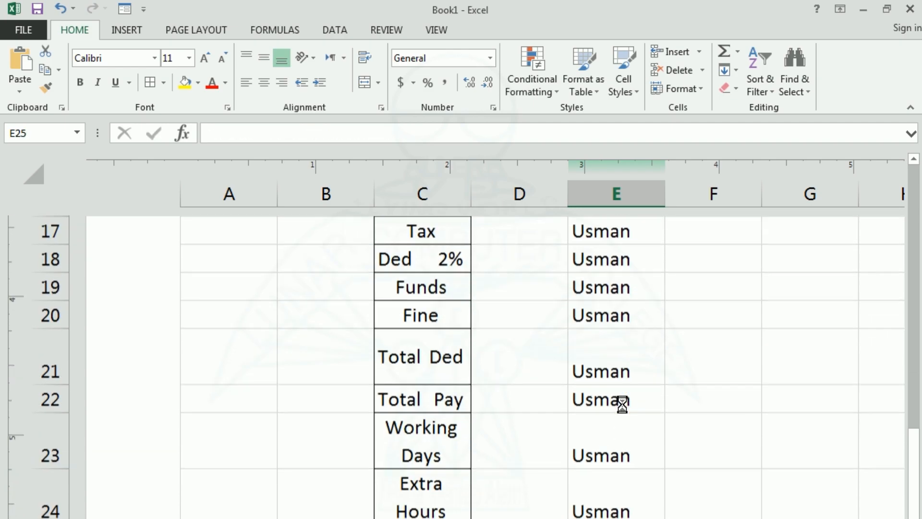
pyautogui.hotkey('ctrl', 'v')
pyautogui.press('Return')
pyautogui.write('v')
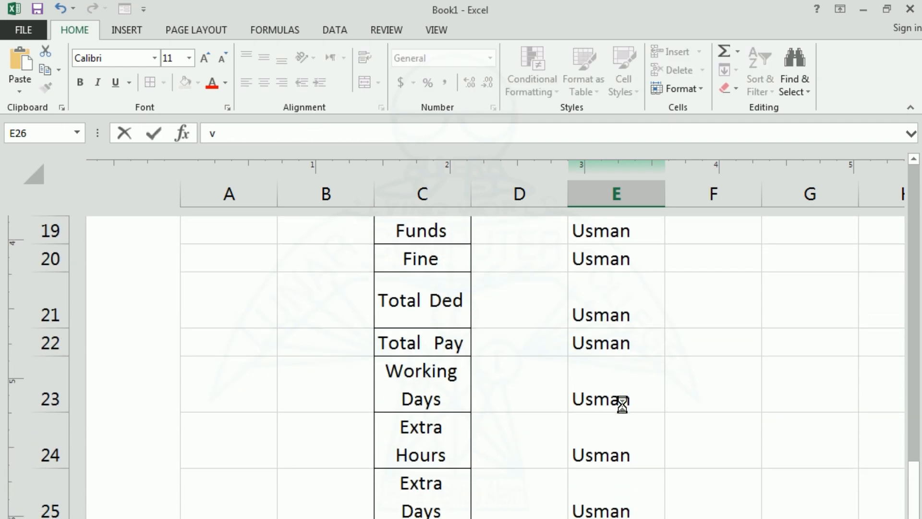
pyautogui.press('Escape')
pyautogui.hotkey('ctrl', 'v')
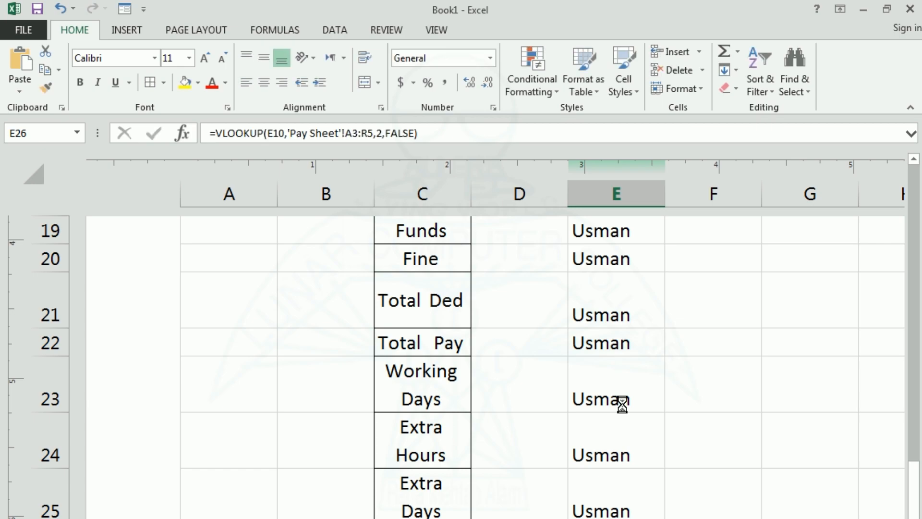
pyautogui.press('Return')
pyautogui.hotkey('ctrl', 'v')
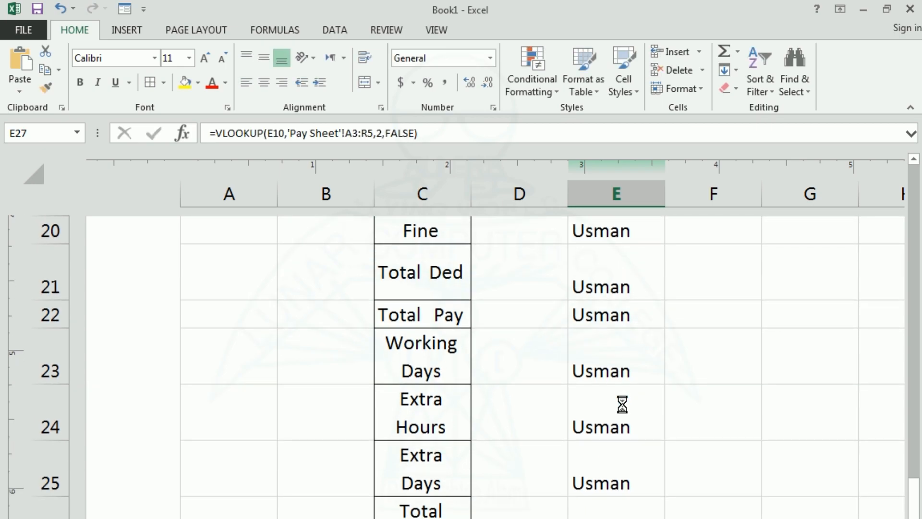
# Step: Go back up the pay slip's value column and examine the lookup formulas in E11 and E12
pyautogui.press('Up')
pyautogui.press('Up')
pyautogui.press('Up')
pyautogui.press('Up')
pyautogui.press('Up')
pyautogui.press('Up')
pyautogui.press('Up')
pyautogui.press('Up')
pyautogui.press('Up')
pyautogui.press('Up')
pyautogui.press('Up')
pyautogui.press('Up')
pyautogui.press('Up')
pyautogui.press('Up')
pyautogui.press('Up')
pyautogui.press('Up')
pyautogui.press('Up')
pyautogui.press('Up')
pyautogui.press('Up')
pyautogui.press('Up')
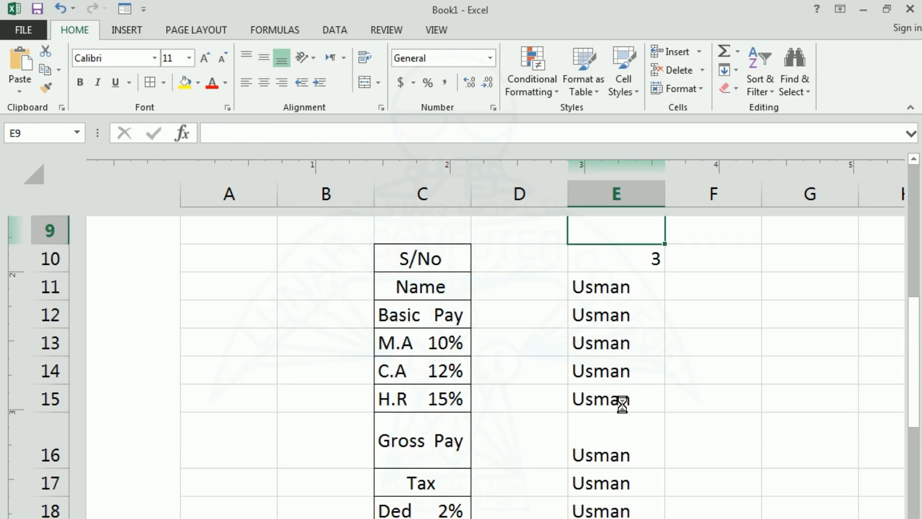
pyautogui.press('Down')
pyautogui.press('Down')
pyautogui.press('Down')
pyautogui.press('Down')
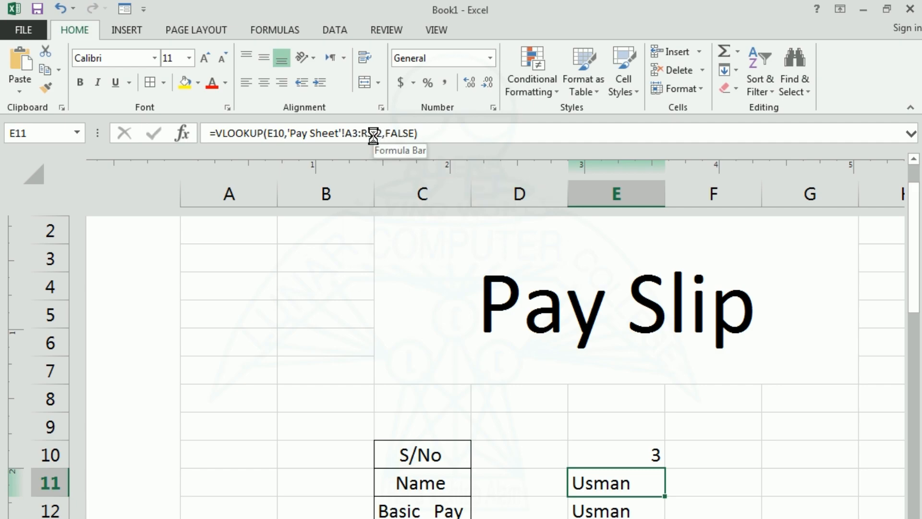
pyautogui.click(597, 502)
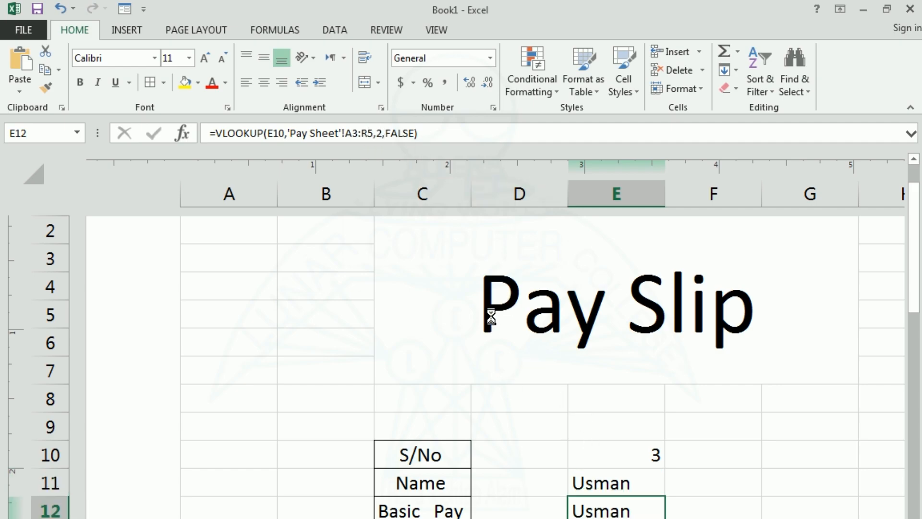
# Step: Change the column index in the Basic Pay lookup formula in E12 to 3
pyautogui.click(378, 137)
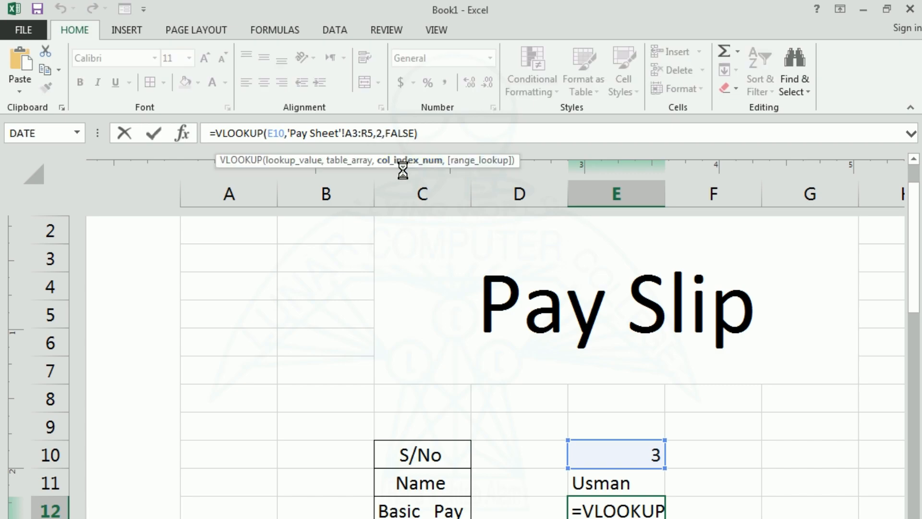
pyautogui.press('Delete')
pyautogui.write('3')
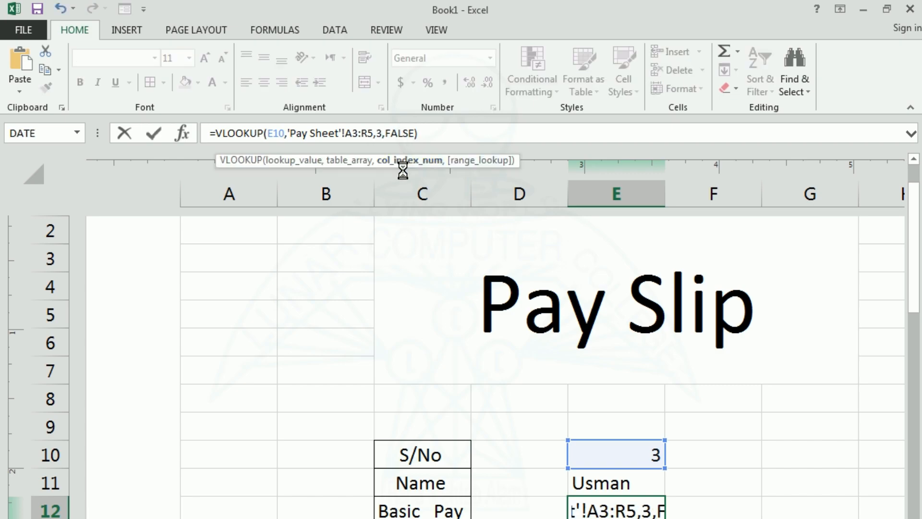
pyautogui.press('Return')
# Step: Correct the column index of the lookup formulas from M.A 10% in E13 down to E26 so each fetches its matching Pay Sheet column
pyautogui.press('F2')
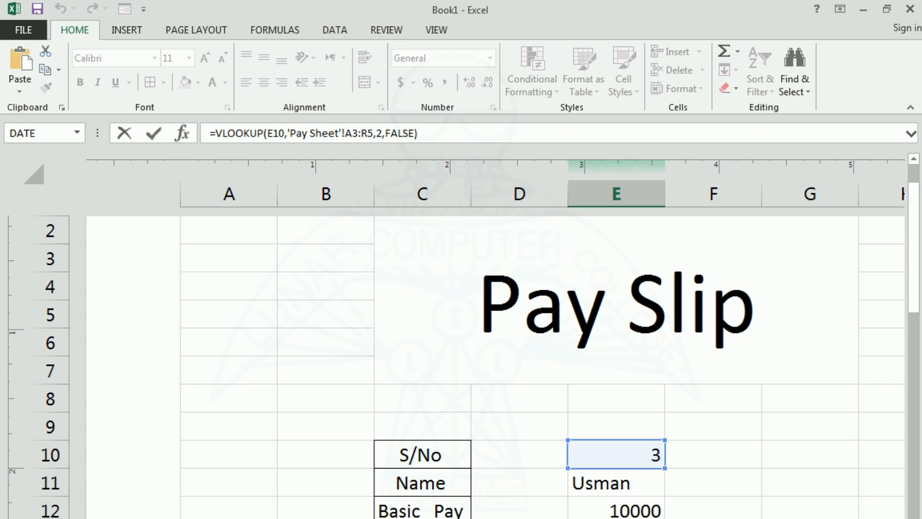
pyautogui.press('Delete')
pyautogui.press('Return')
pyautogui.press('Up')
pyautogui.press('F2')
pyautogui.press('Escape')
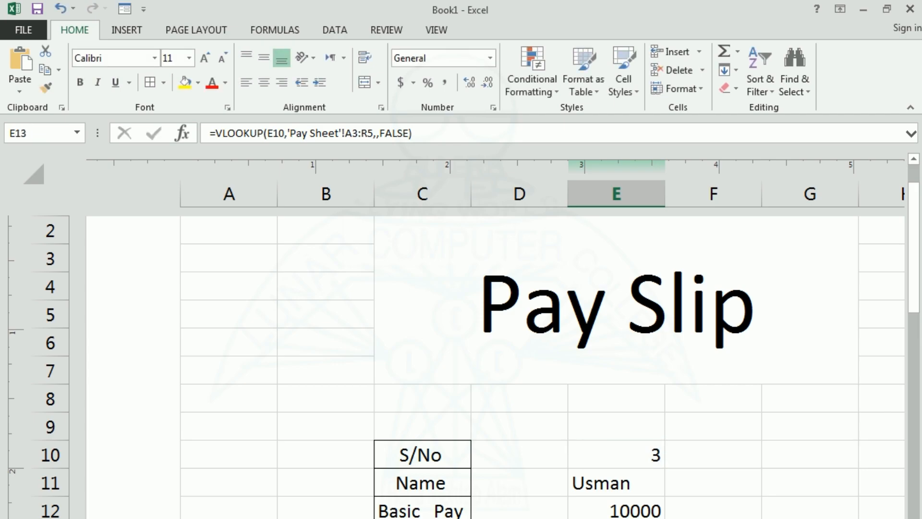
pyautogui.hotkey('ctrl', 'z')
pyautogui.click(376, 133)
pyautogui.press('Delete')
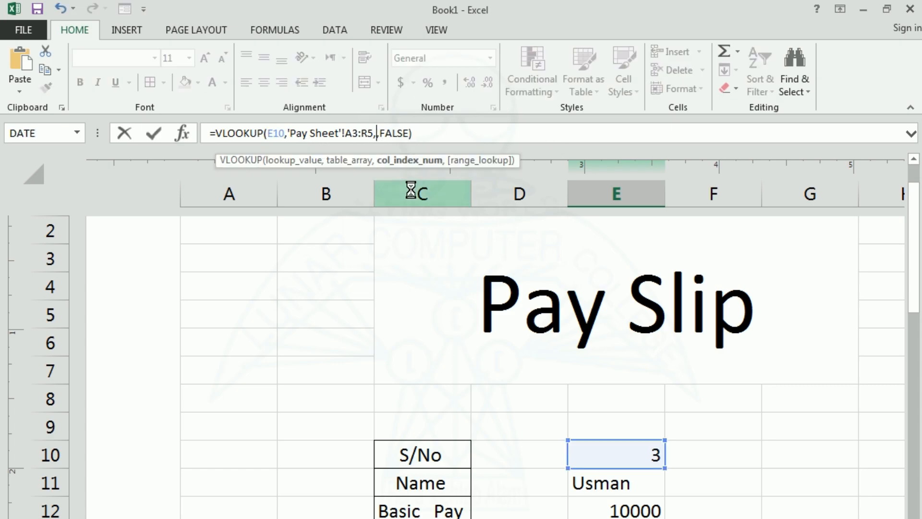
pyautogui.write('2')
pyautogui.press('Return')
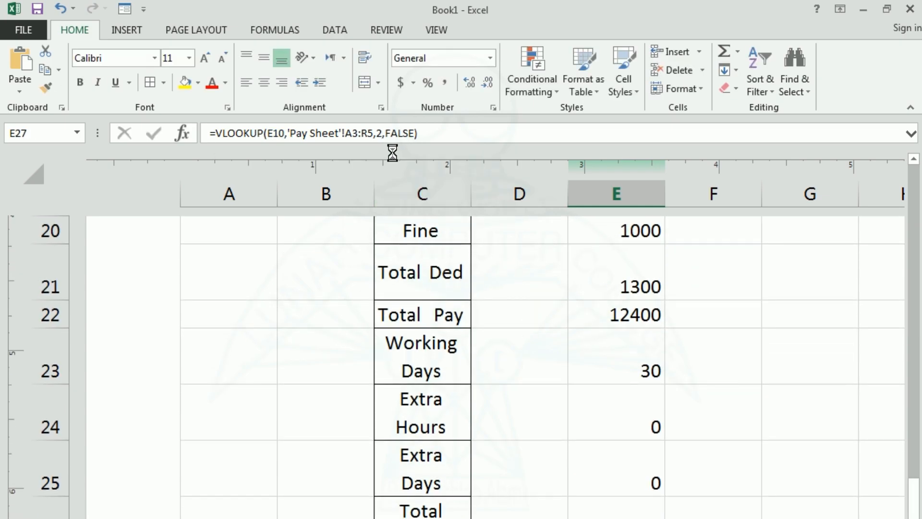
# Step: Change the column index in the Net Pay lookup formula in E27 to 18
pyautogui.click(376, 133)
pyautogui.press('Delete')
pyautogui.write('18')
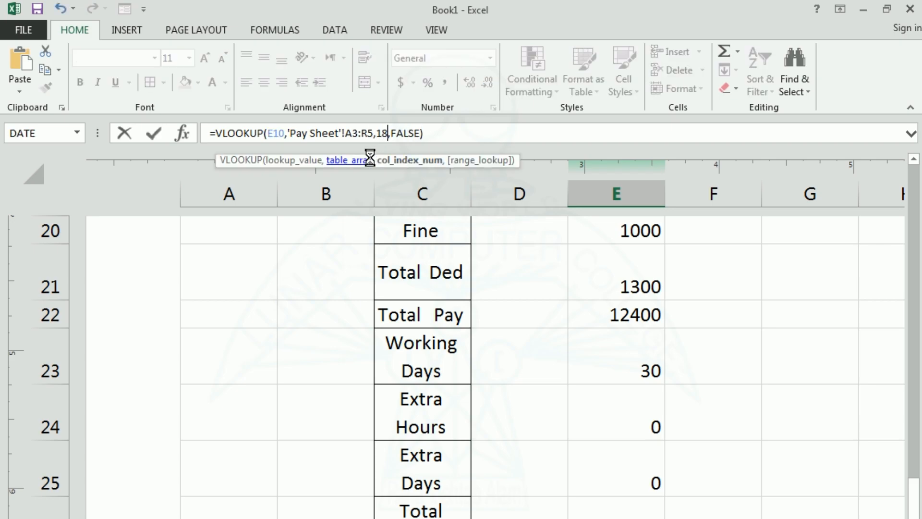
pyautogui.press('Return')
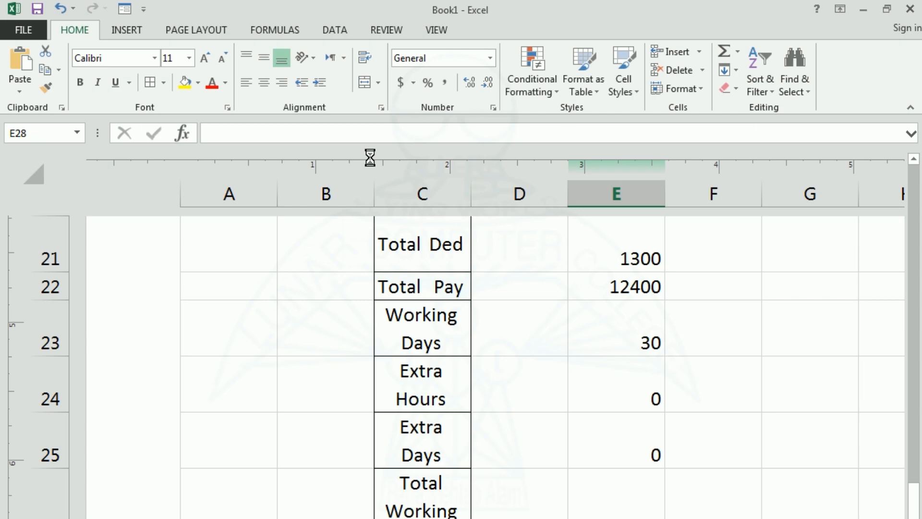
# Step: Set the S/No in E10 of the pay slip to 1 and check the fetched values down to Net Pay
pyautogui.scroll(7, 529, 318)
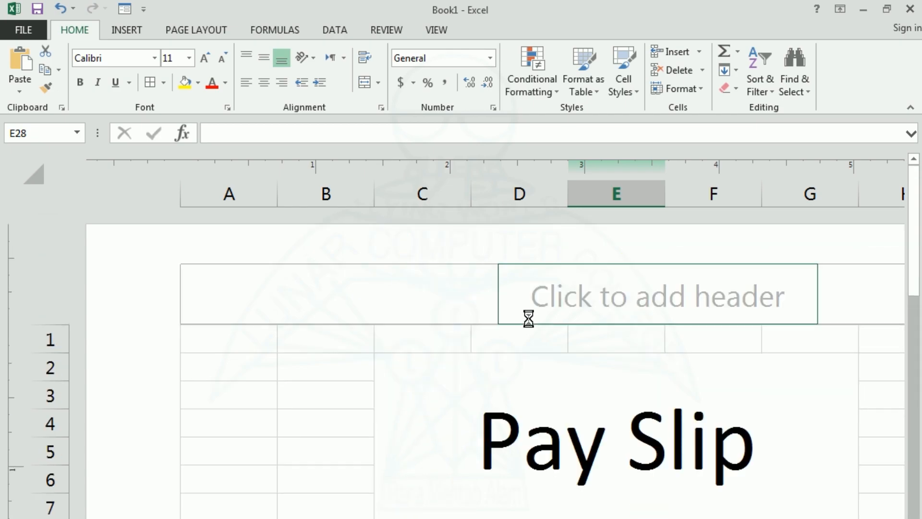
pyautogui.scroll(-3, 529, 318)
pyautogui.scroll(2, 529, 318)
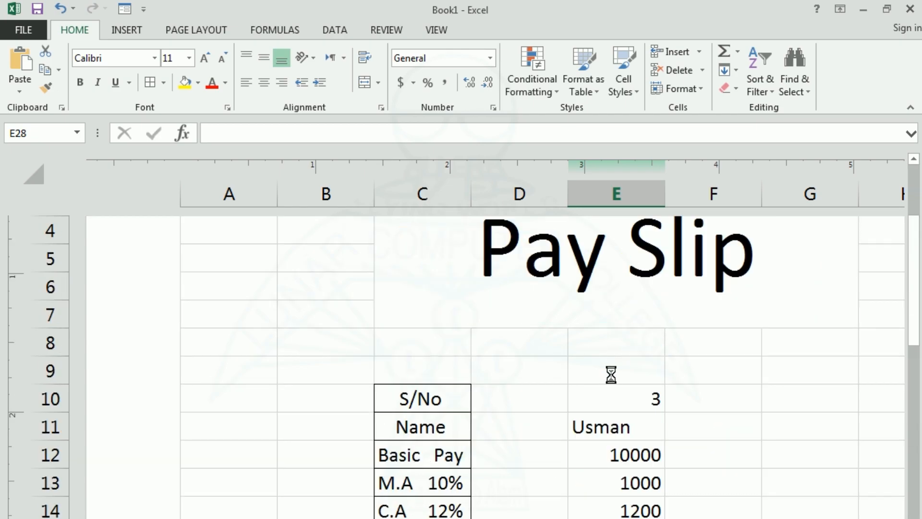
pyautogui.click(618, 393)
pyautogui.write('1')
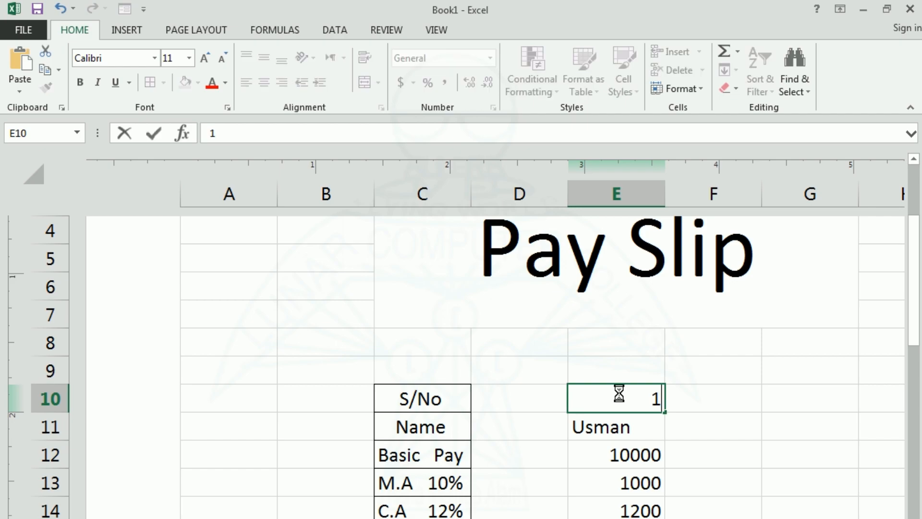
pyautogui.press('Return')
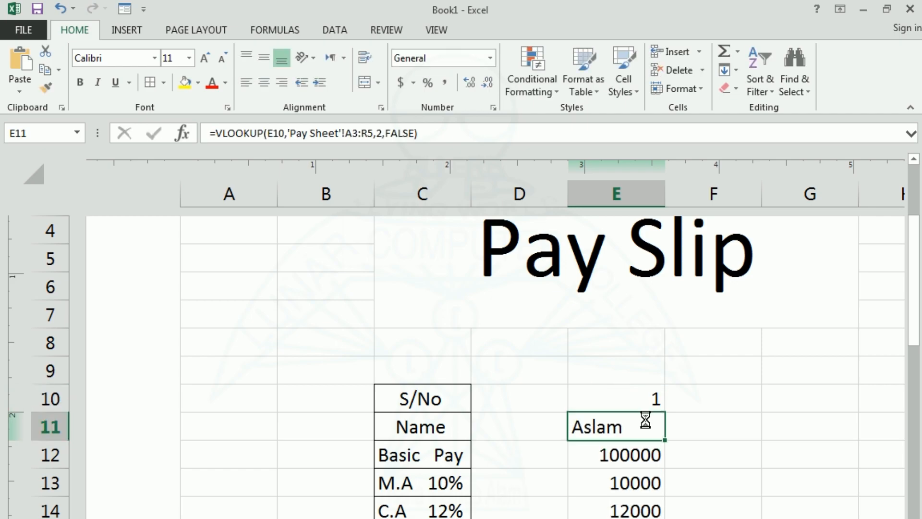
pyautogui.scroll(-5, 653, 437)
pyautogui.scroll(-2, 655, 443)
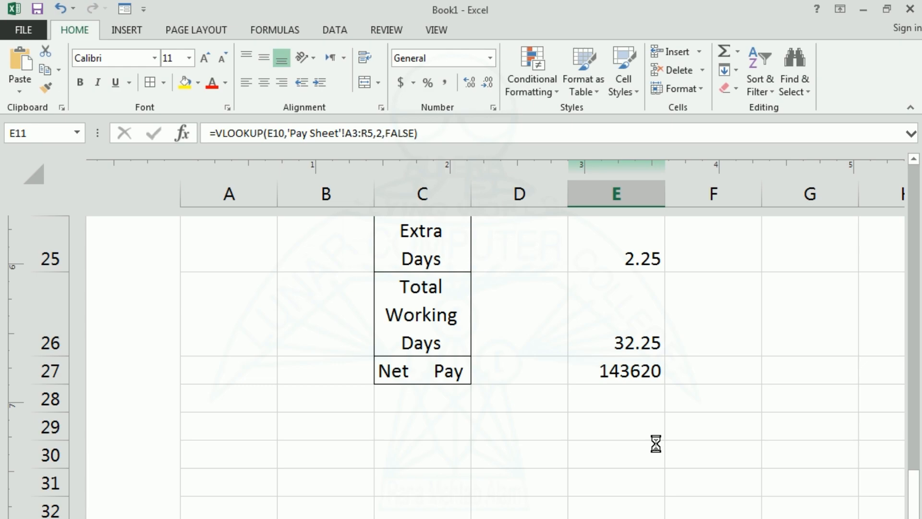
pyautogui.scroll(1, 655, 444)
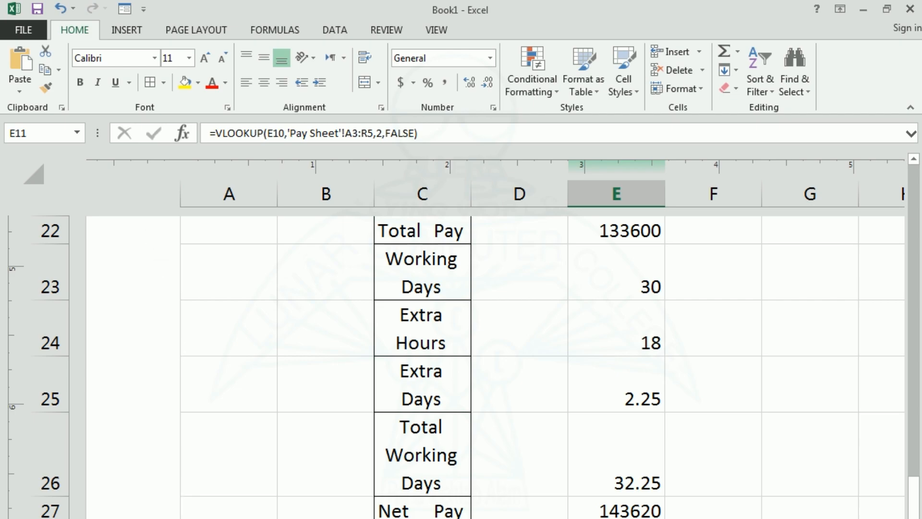
# Step: Switch to the Pay Sheet and examine the first employee's row 3 from Name across to Net Pay for comparison with the slip
pyautogui.hotkey('ctrl', 'pageup')
pyautogui.click(139, 345)
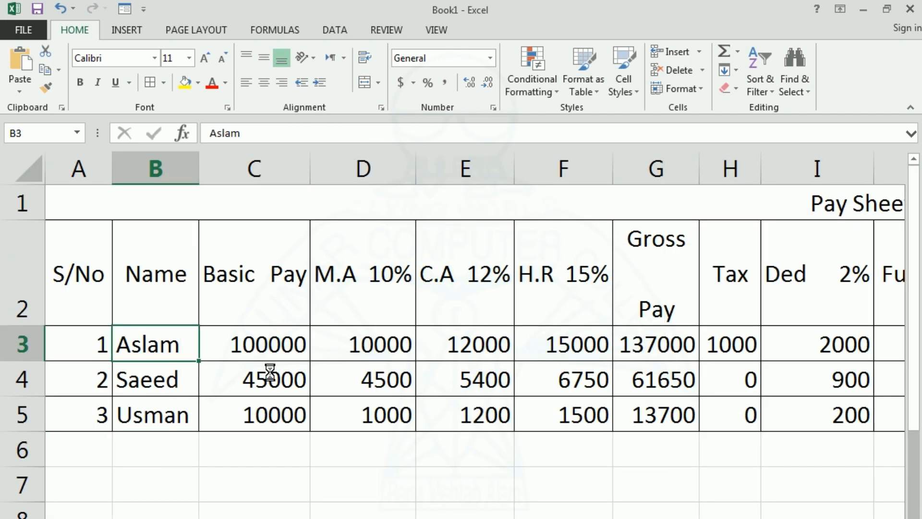
pyautogui.press('Right')
pyautogui.press('Right')
pyautogui.press('Right')
pyautogui.press('Right')
pyautogui.press('Right')
pyautogui.press('Right')
pyautogui.press('Right')
pyautogui.press('Right')
pyautogui.press('Right')
pyautogui.press('Right')
pyautogui.press('Right')
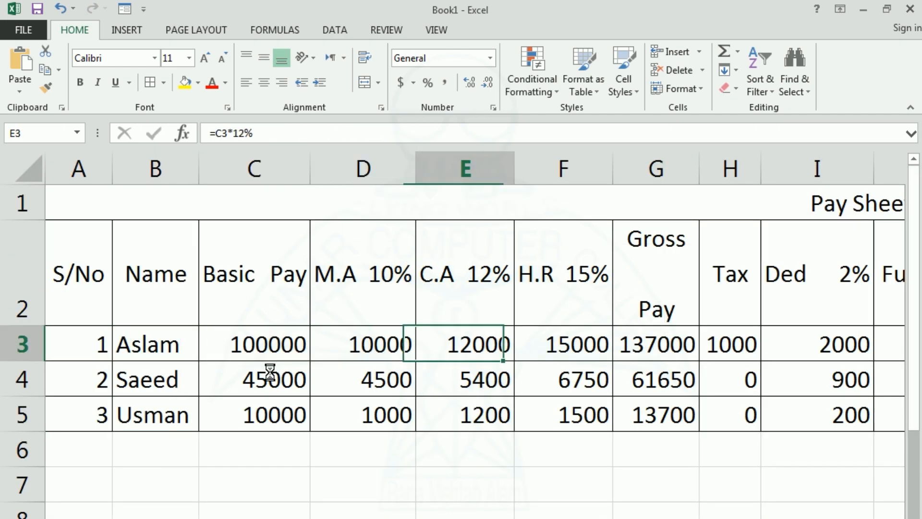
pyautogui.press('Right')
pyautogui.press('Right')
pyautogui.press('Right')
pyautogui.press('Right')
pyautogui.press('Right')
pyautogui.press('Right')
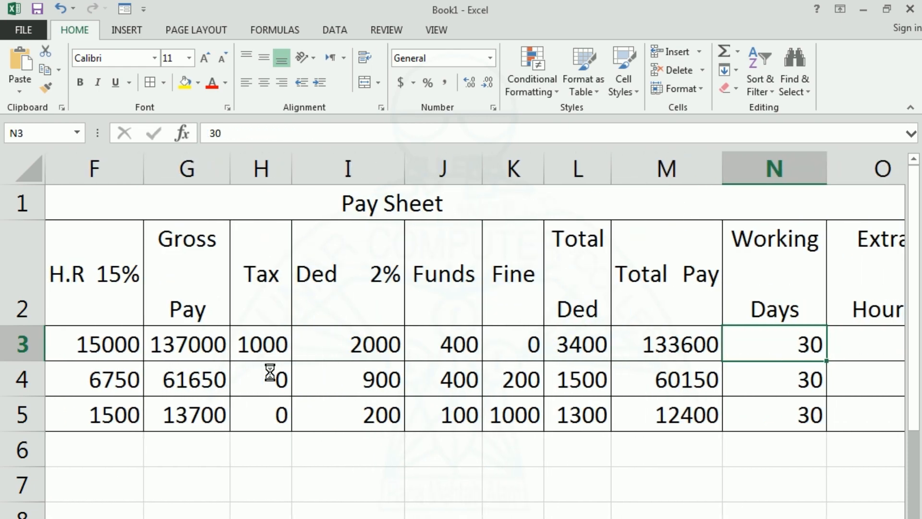
pyautogui.press('Left')
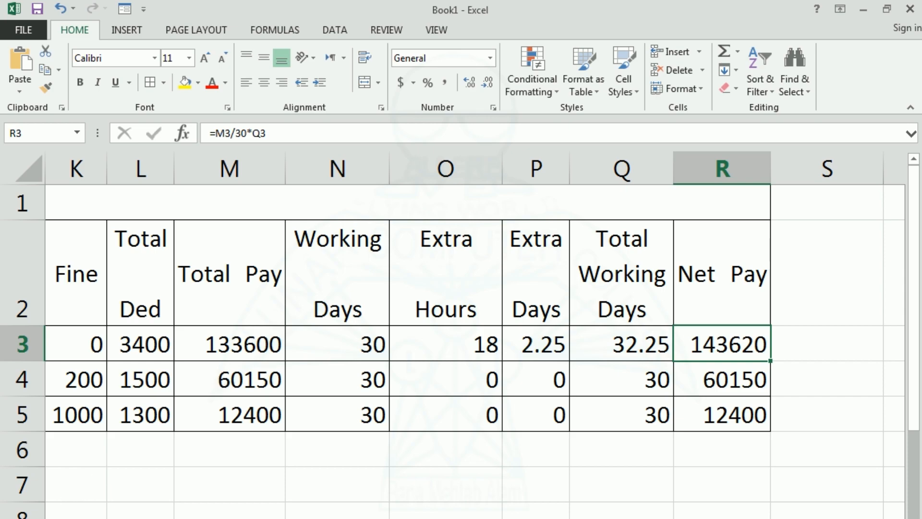
# Step: Return to the pay slip and review the area from its title down through the pay entries for serial number 1
pyautogui.hotkey('ctrl', 'pagedown')
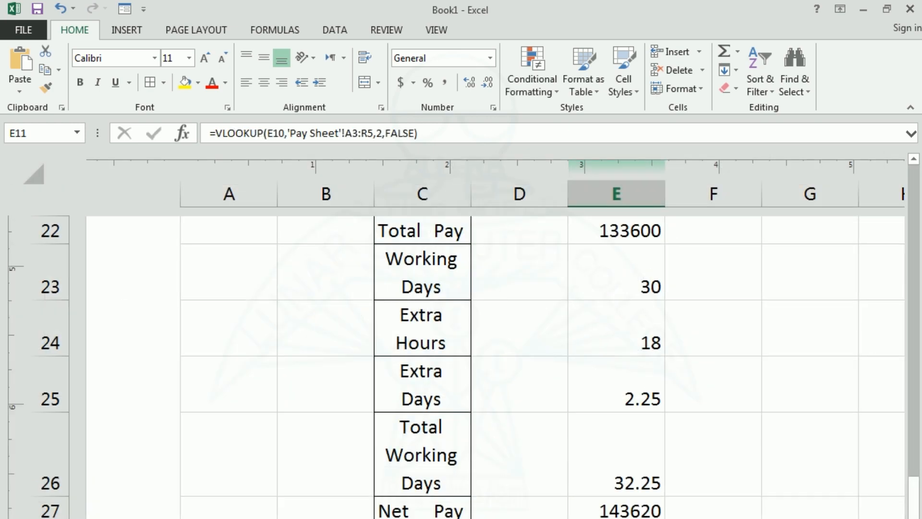
pyautogui.scroll(7, 494, 365)
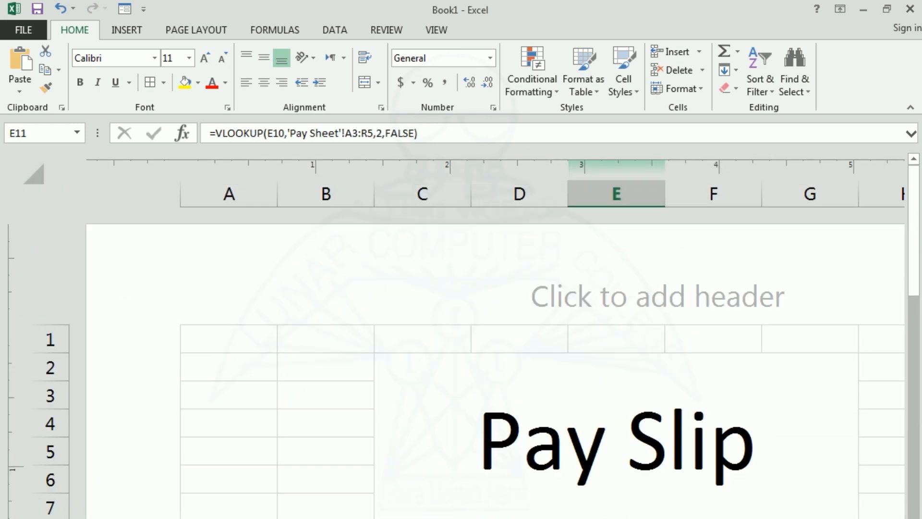
pyautogui.scroll(-1, 494, 365)
pyautogui.moveTo(507, 290); pyautogui.dragTo(500, 514)
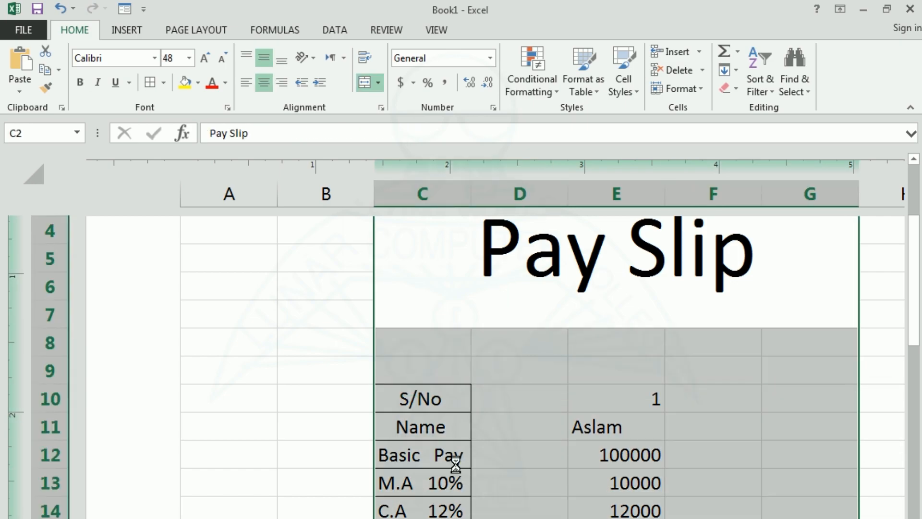
pyautogui.click(319, 430)
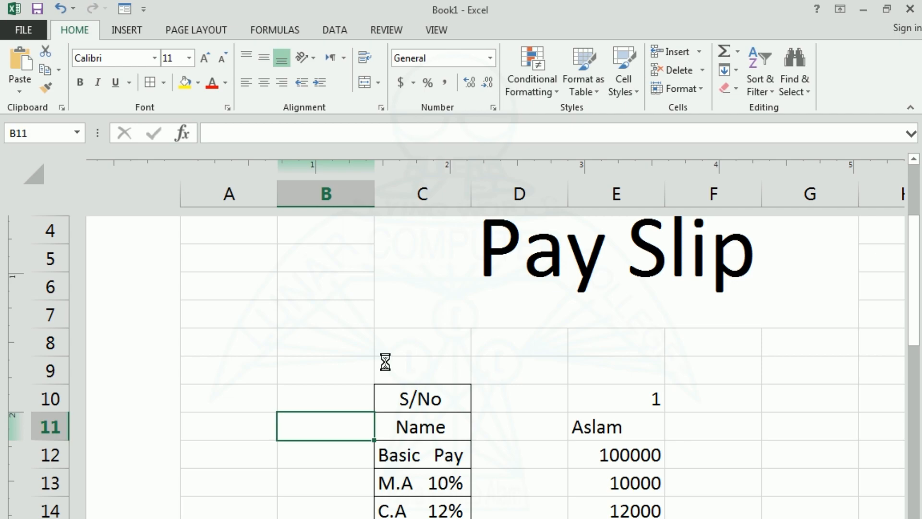
pyautogui.click(316, 450)
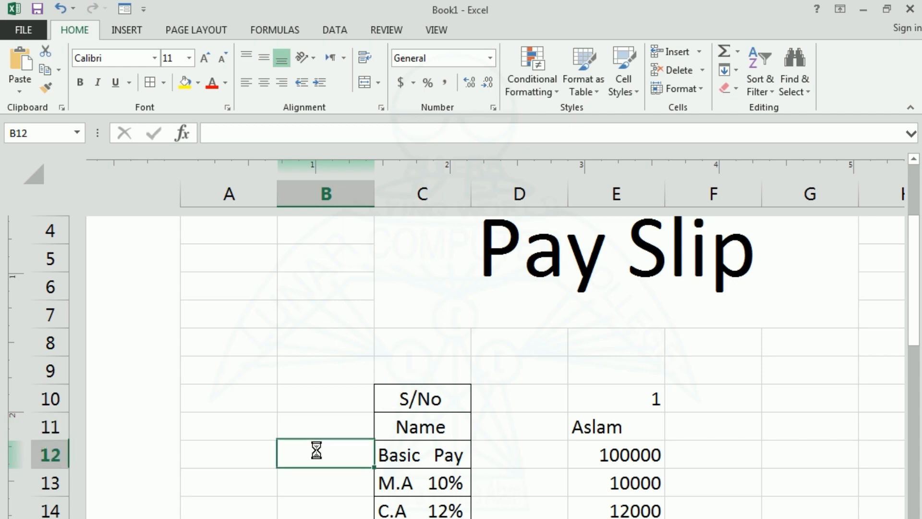